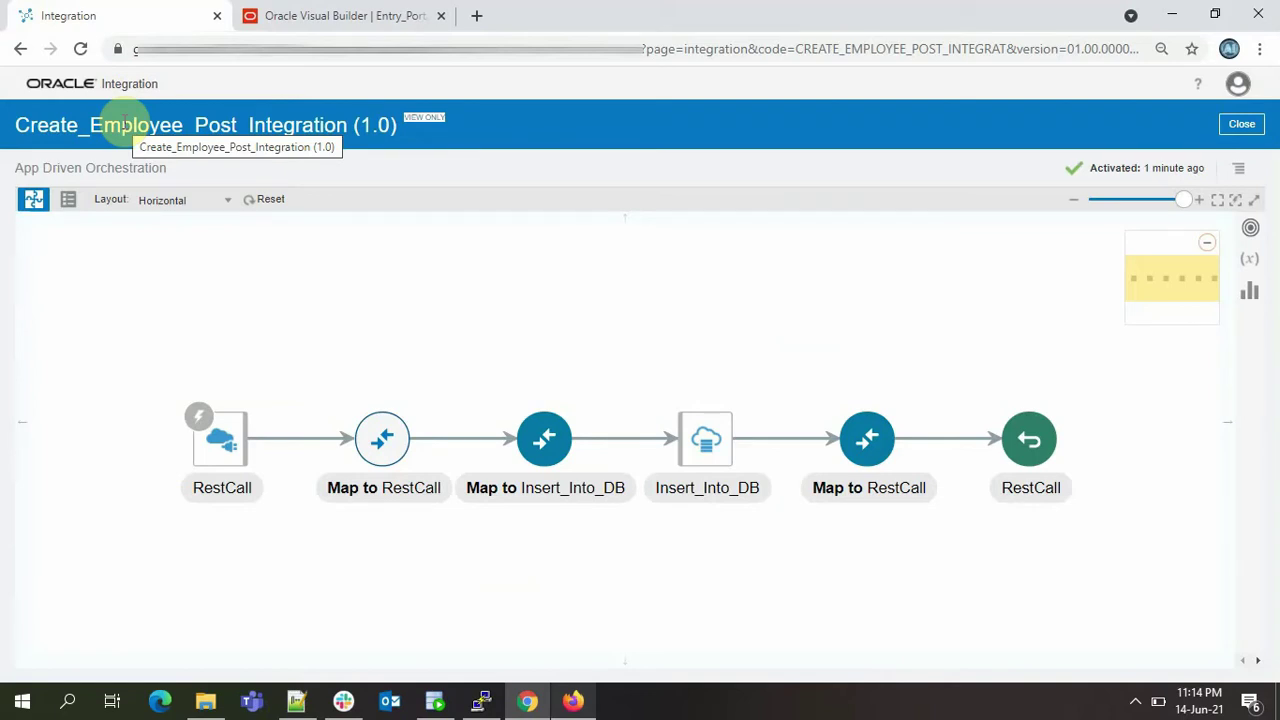
- Look over the person info table definition and empty query results in SQL Developer, then return to the integration
left_click(434, 701)
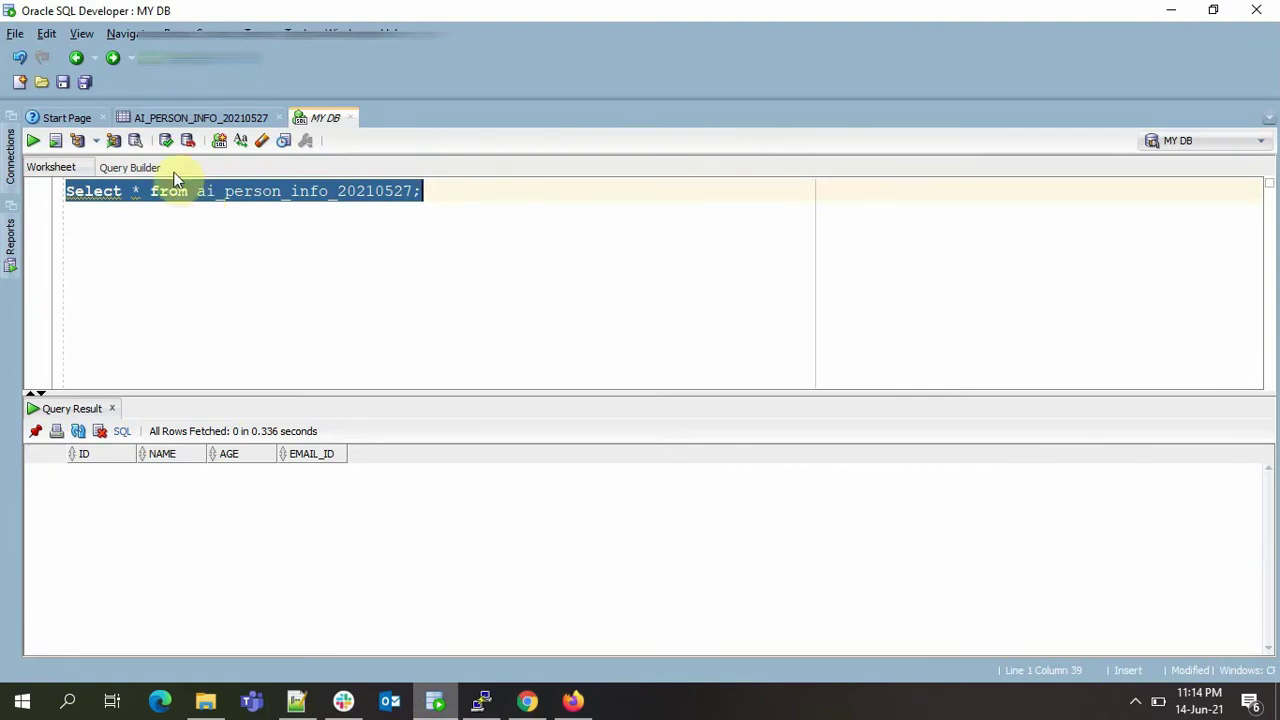
left_click(180, 118)
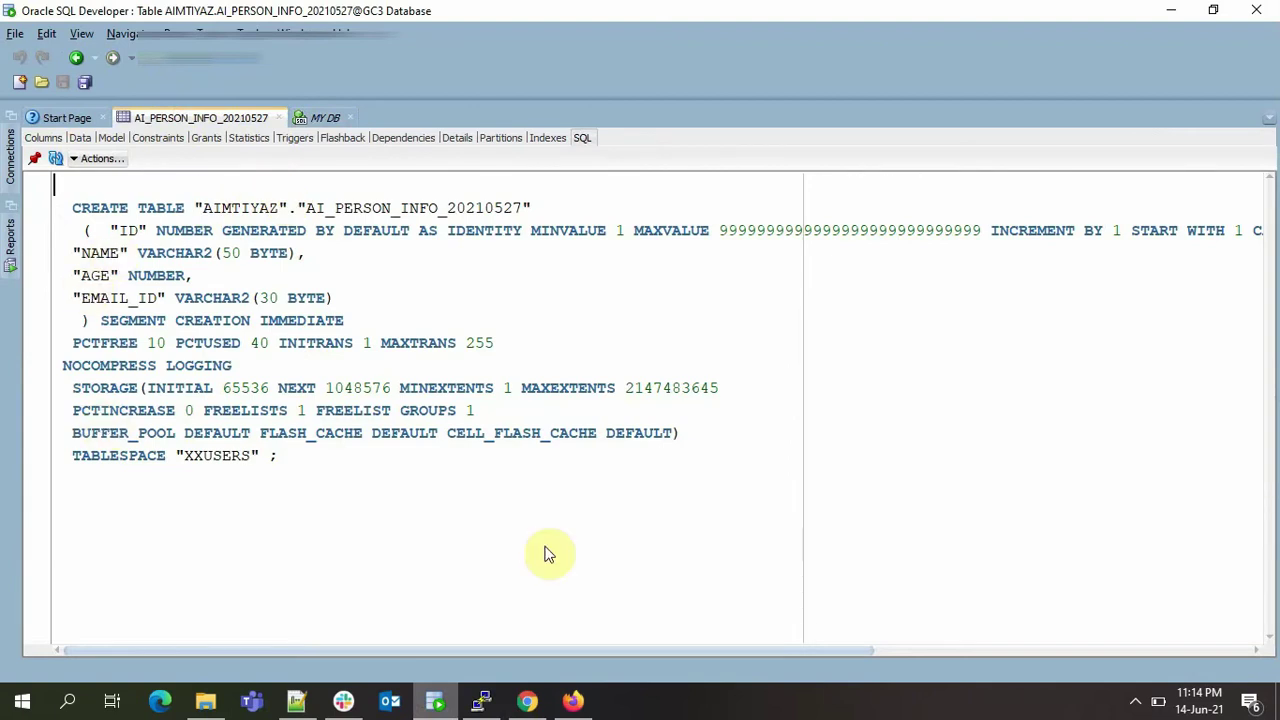
left_click(325, 118)
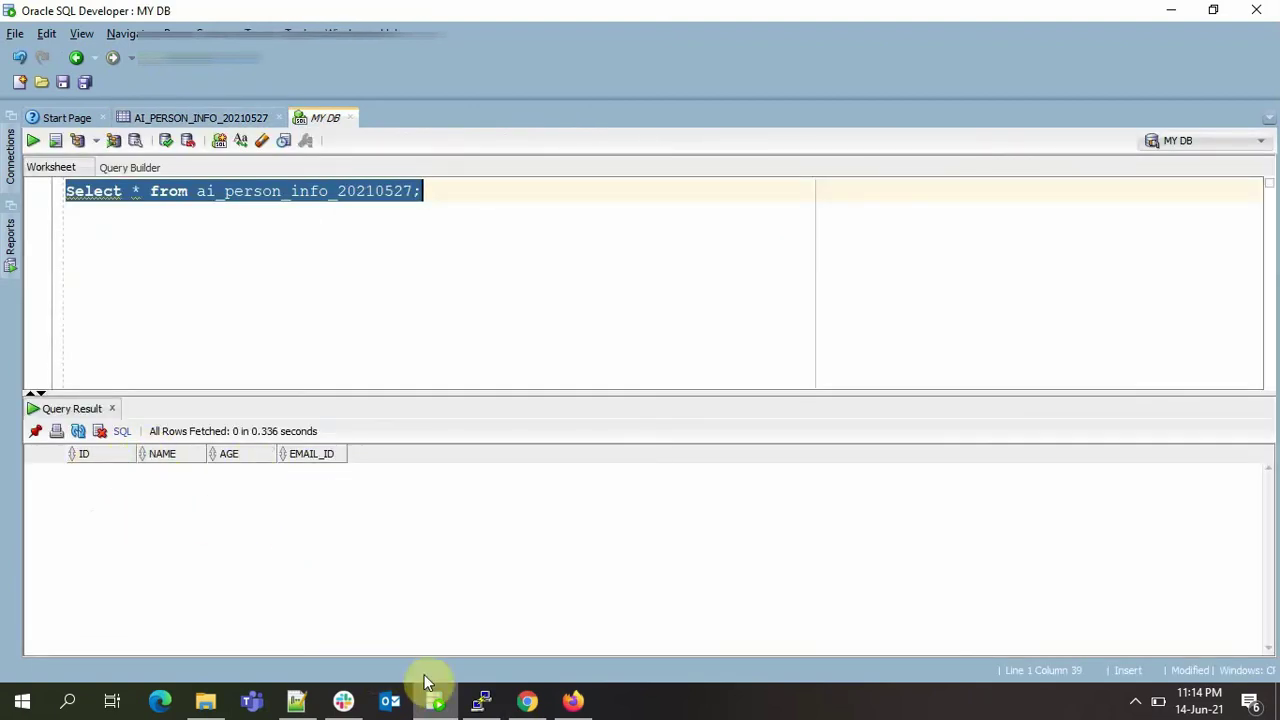
left_click(527, 701)
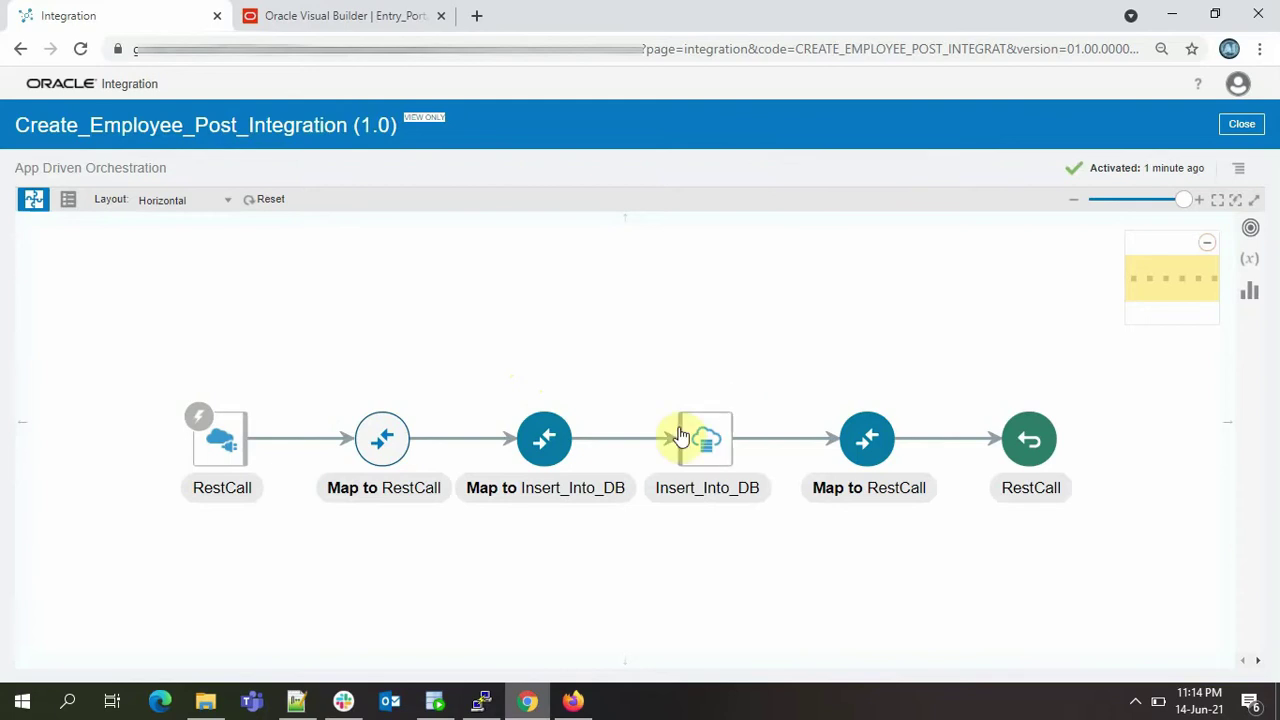
left_click(434, 701)
left_click(527, 701)
- View the RestCall trigger's sample JSON request in its REST endpoint configuration, then move to Entry Portal
left_click(210, 445)
left_click(233, 383)
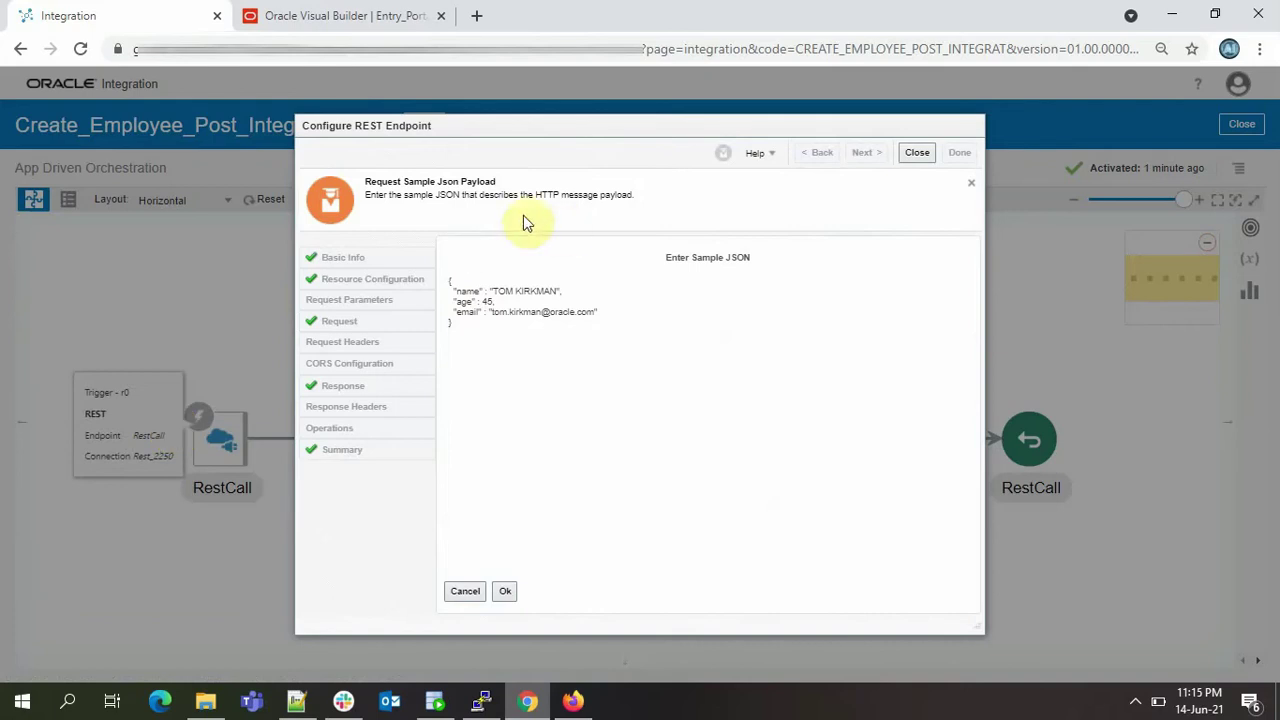
left_click(400, 14)
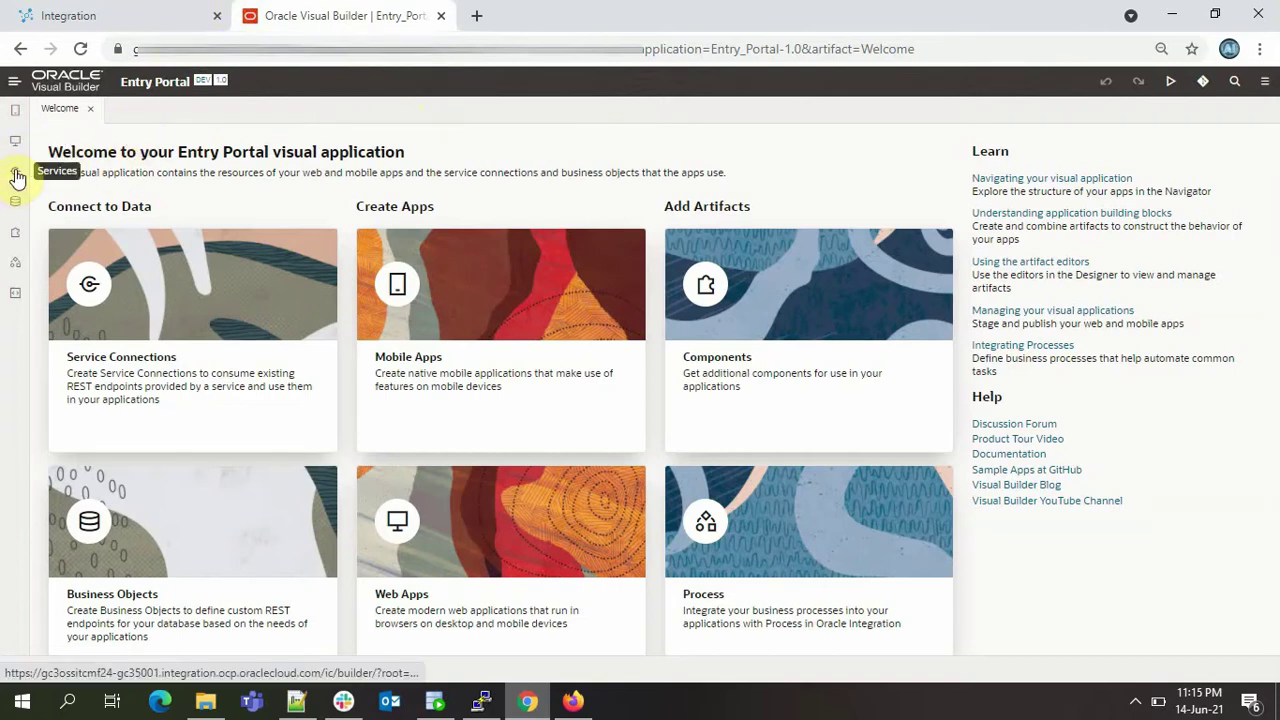
- Start a new service connection from the catalog's Integrations list
left_click(122, 255)
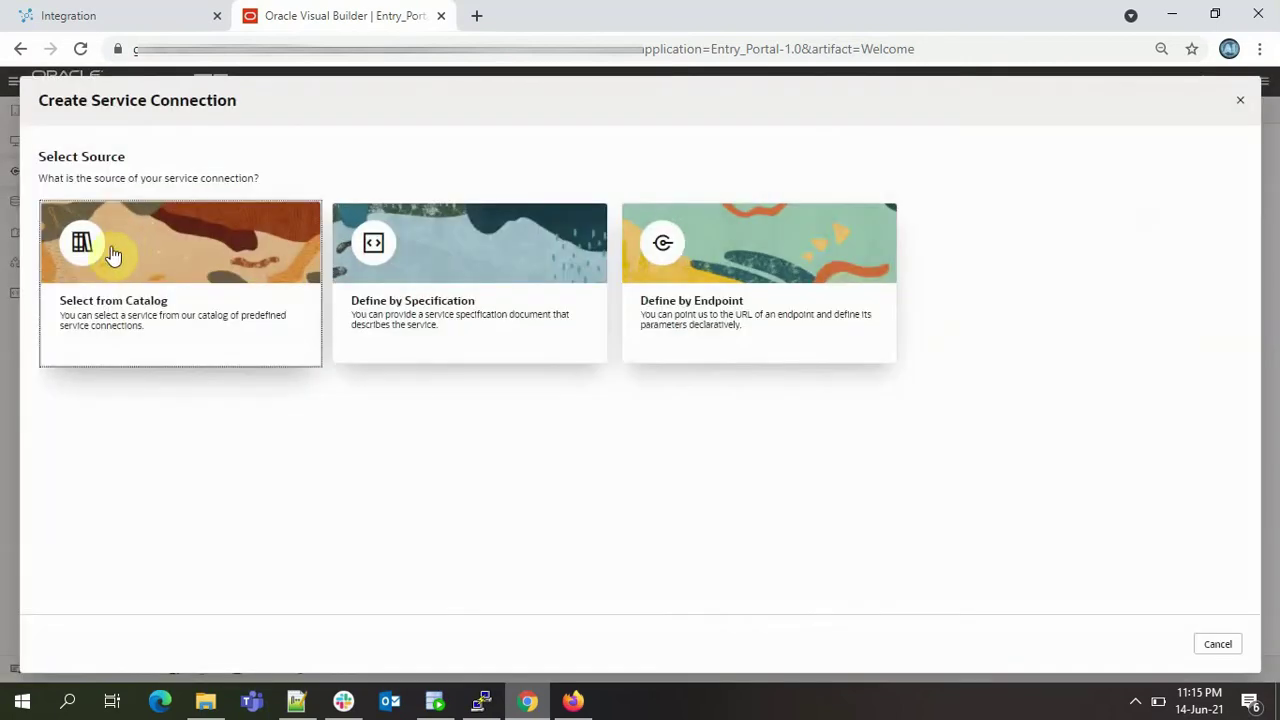
left_click(214, 314)
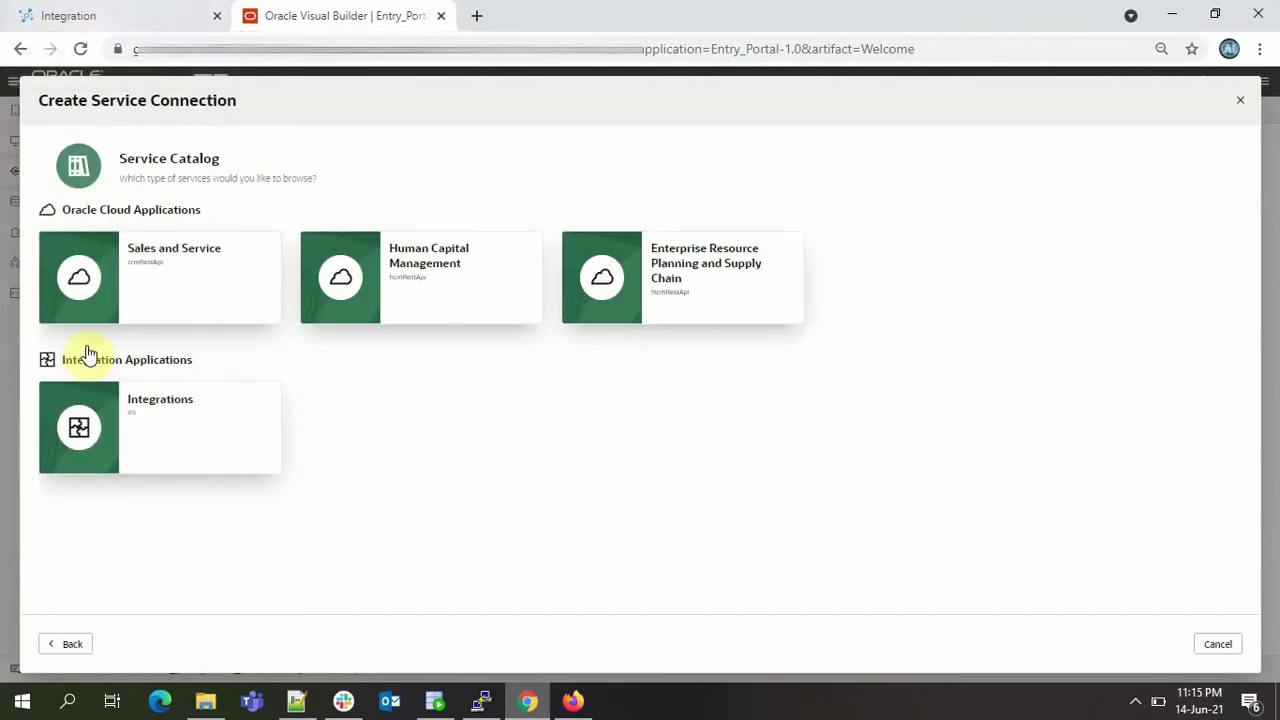
left_click(155, 425)
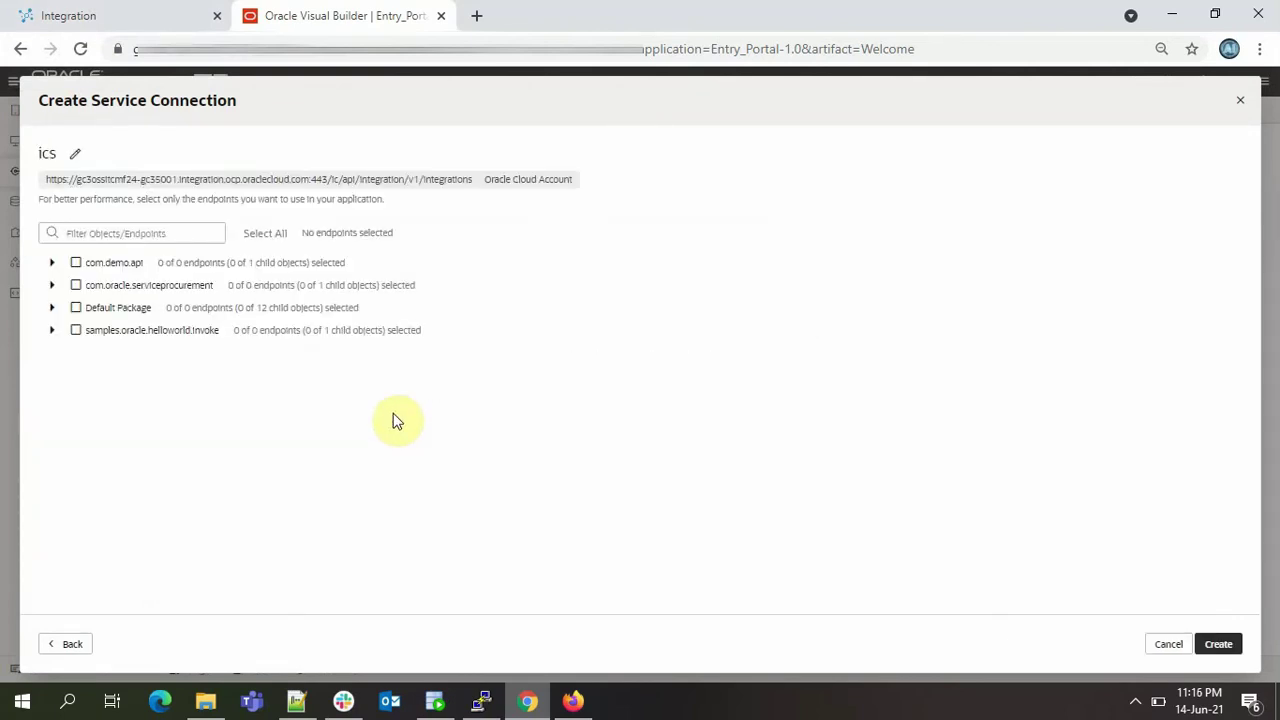
left_click(90, 14)
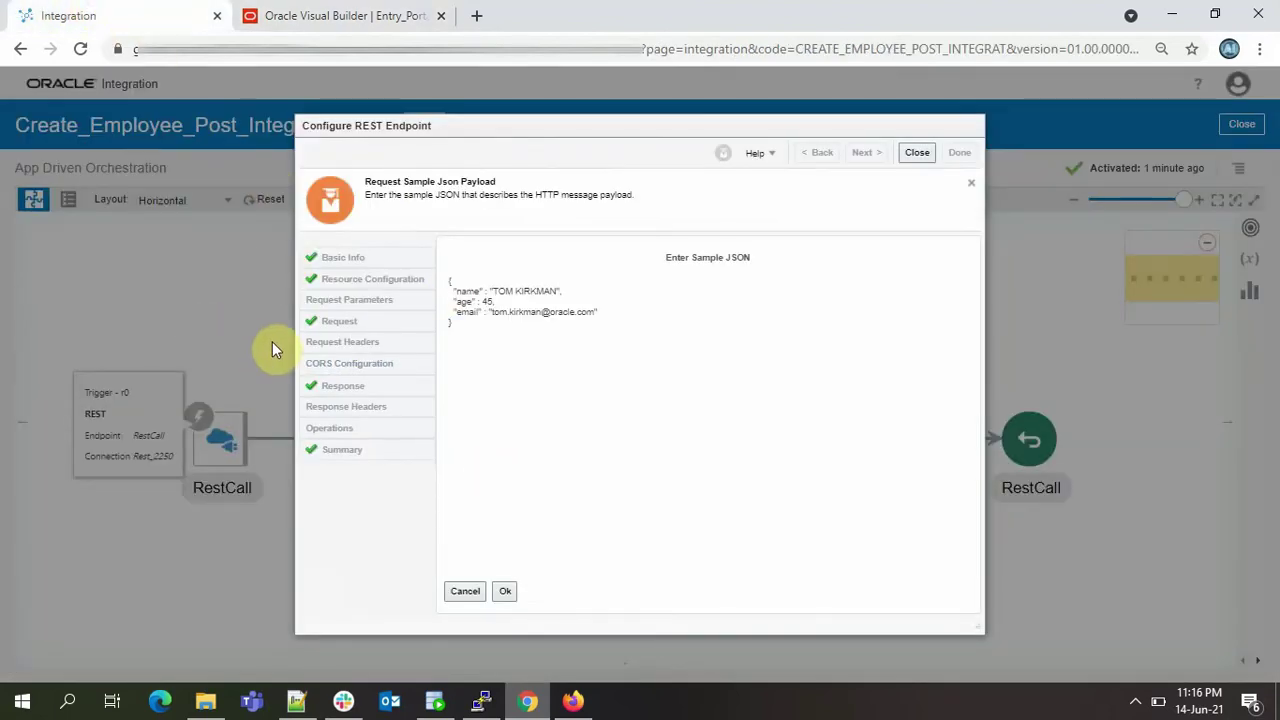
left_click(330, 15)
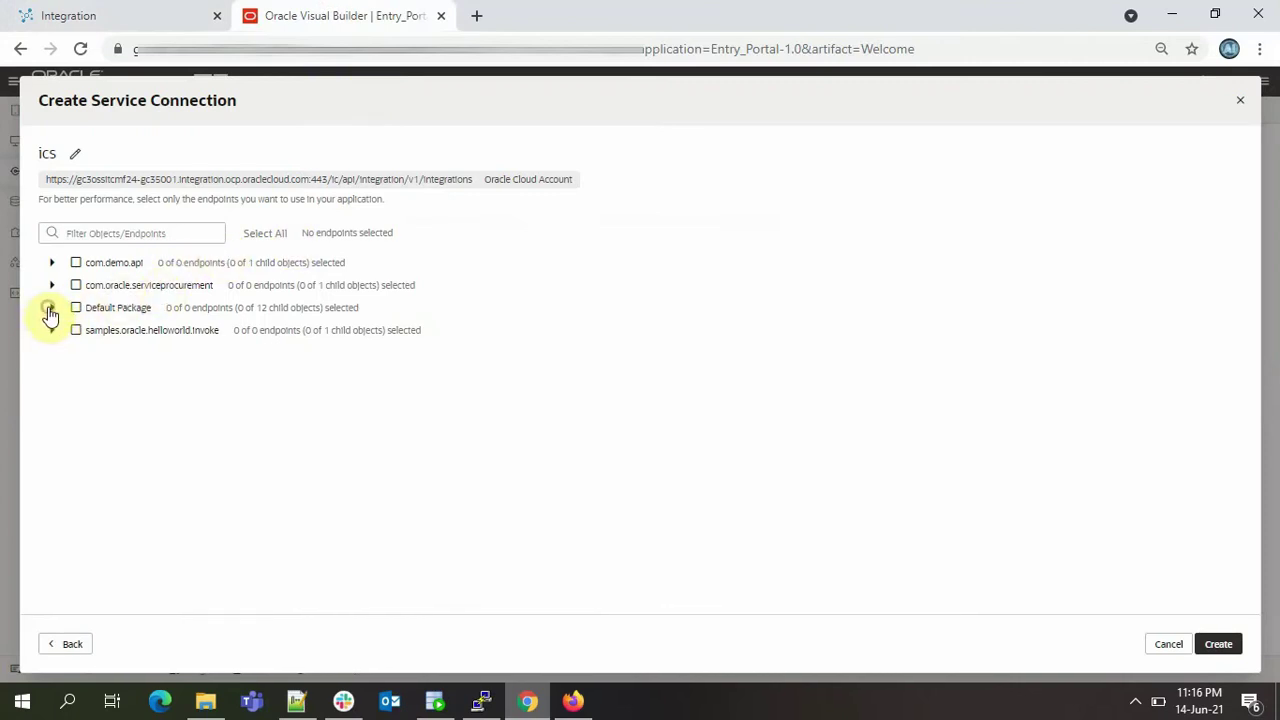
- Pick the CREATE_EMPLOYEE_POST_INTEGRAT POST personInfo endpoint under Default Package and create the ics connection
left_click(51, 309)
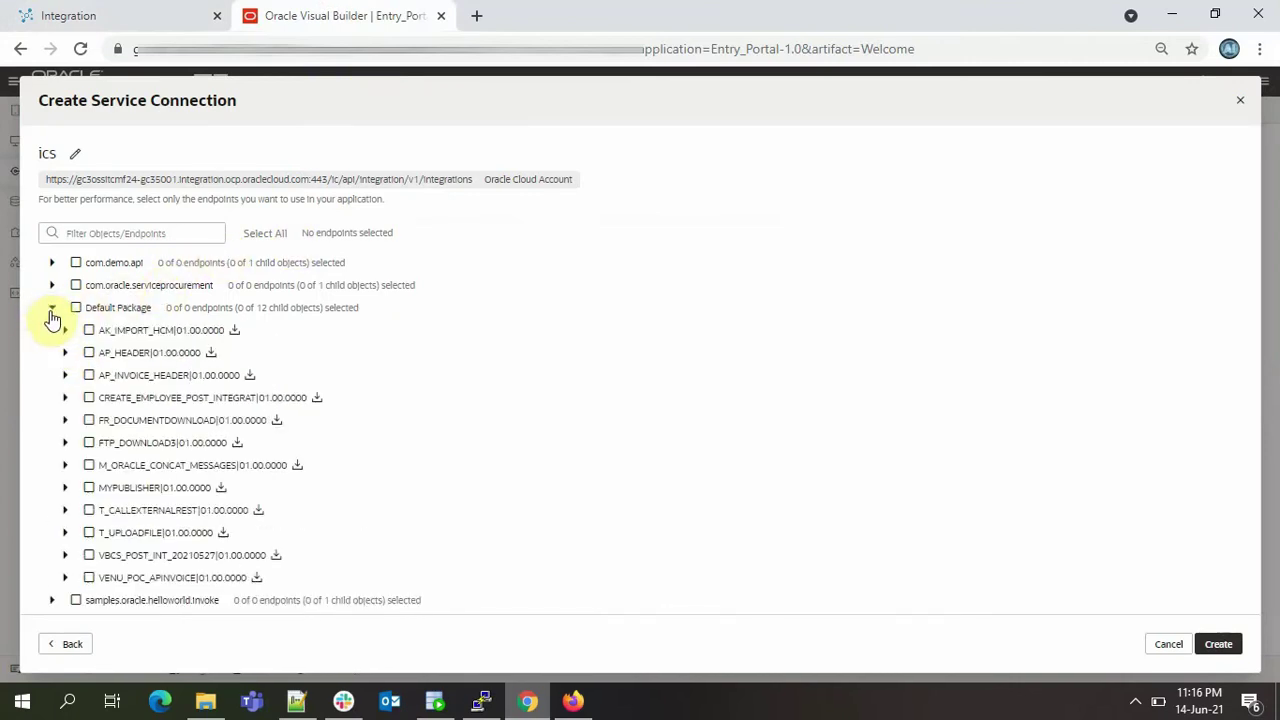
left_click(70, 15)
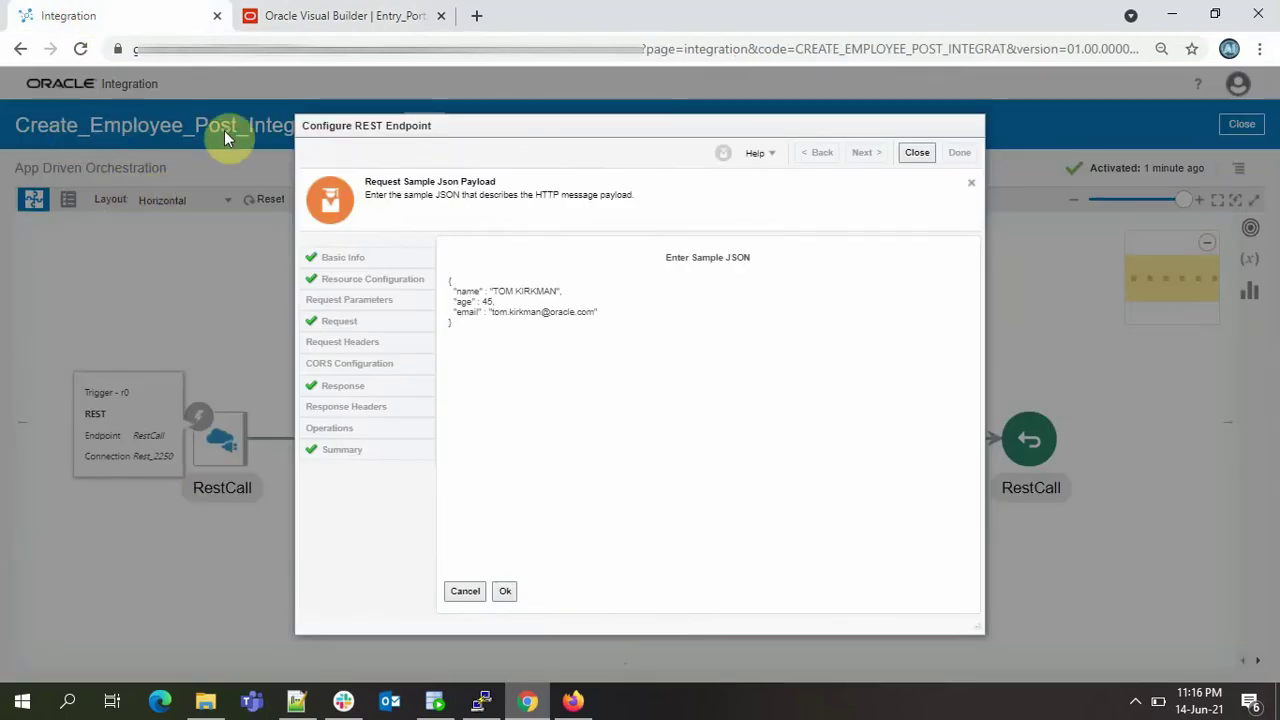
left_click(337, 14)
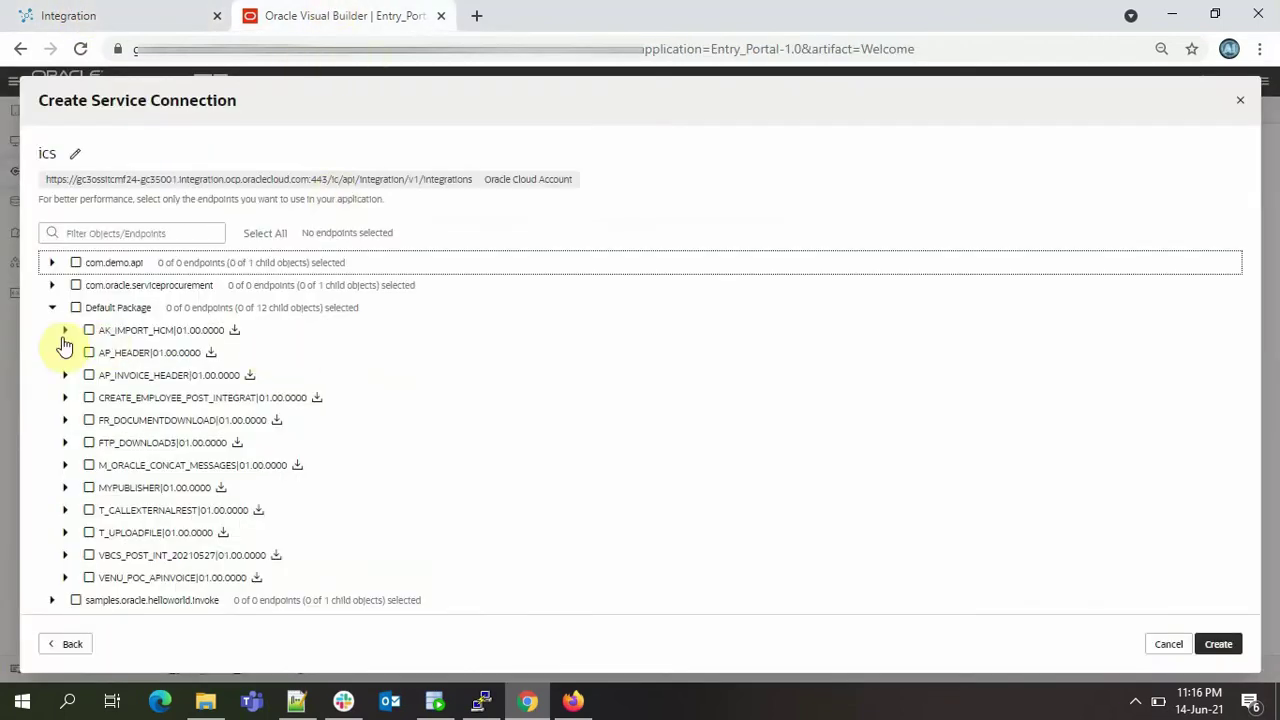
left_click(66, 398)
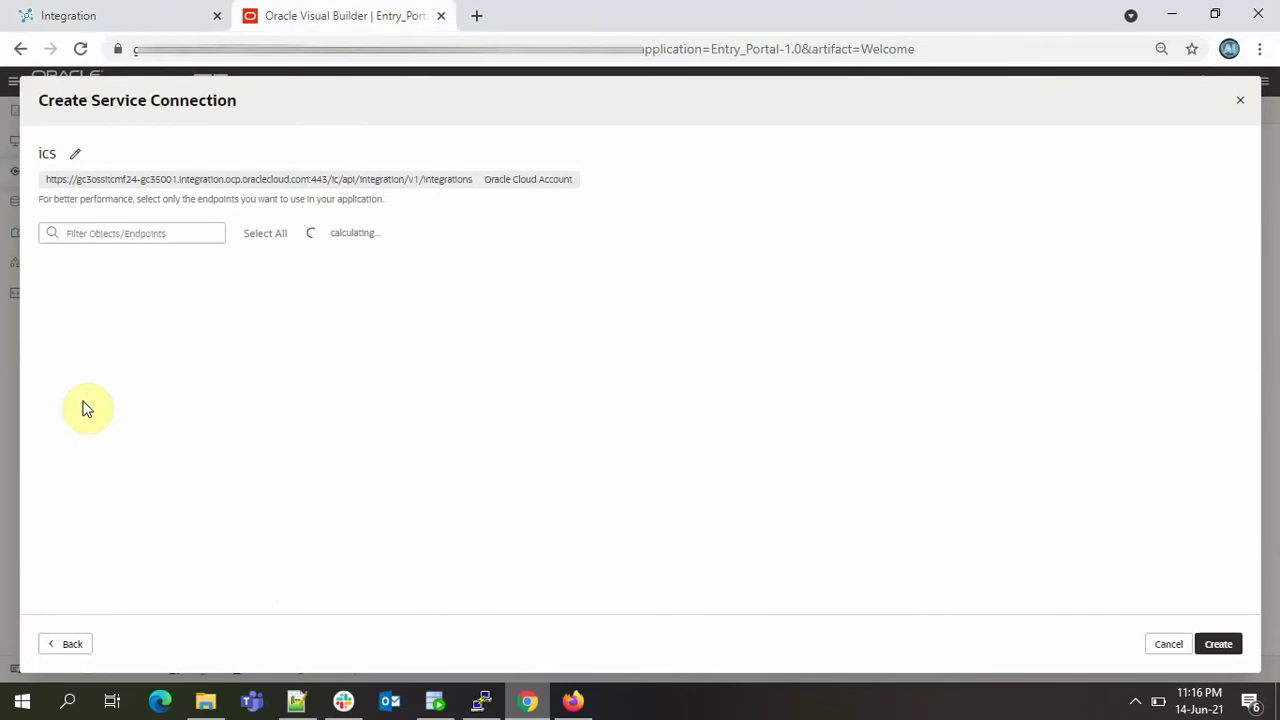
left_click(79, 395)
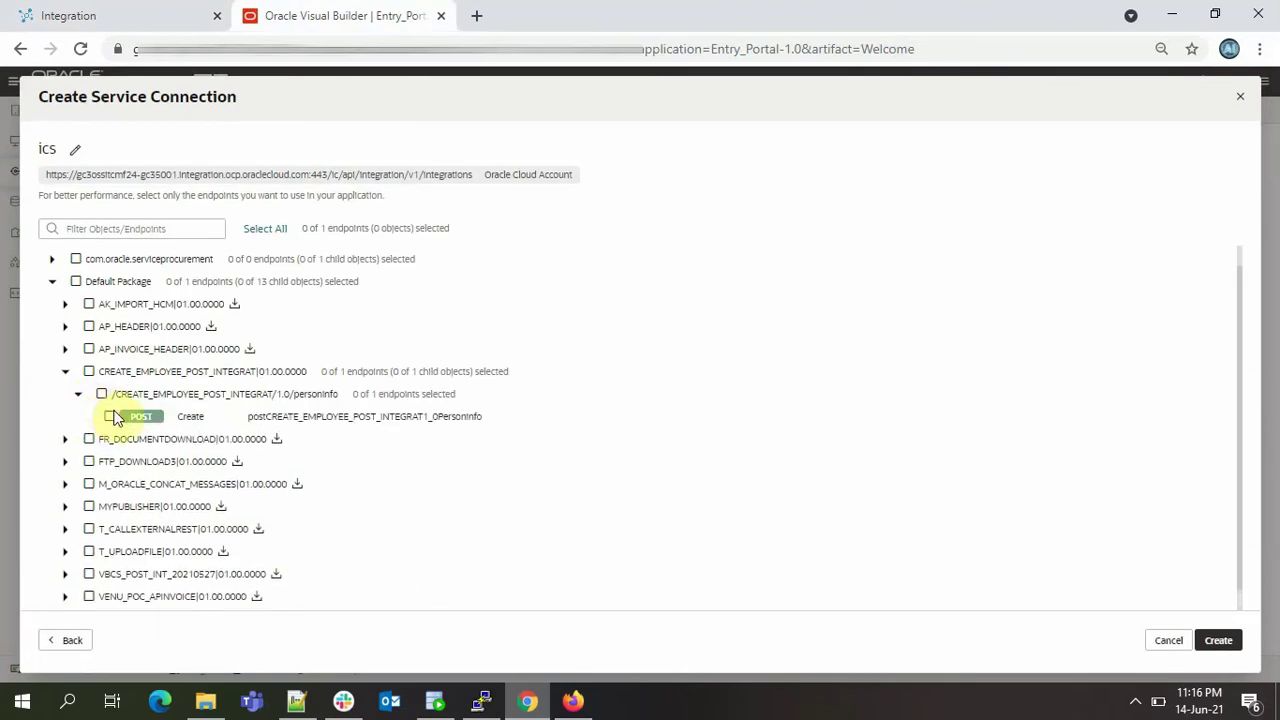
left_click(89, 371)
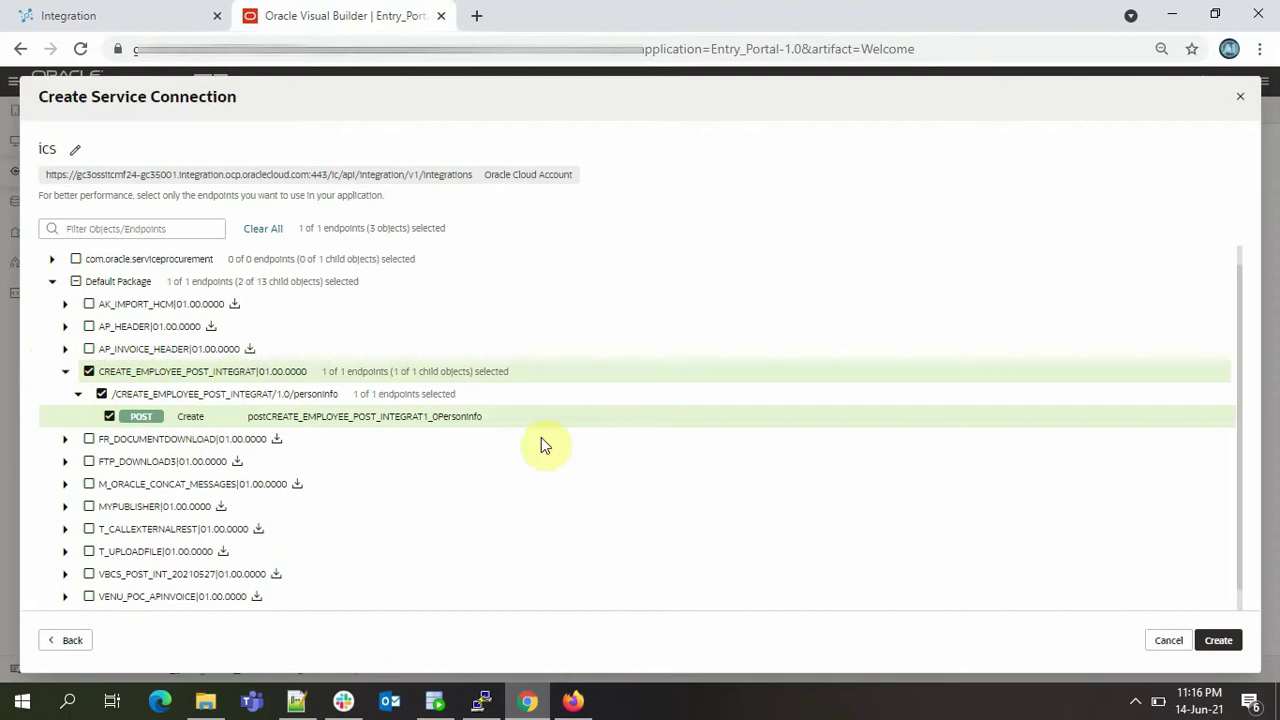
left_click(1220, 641)
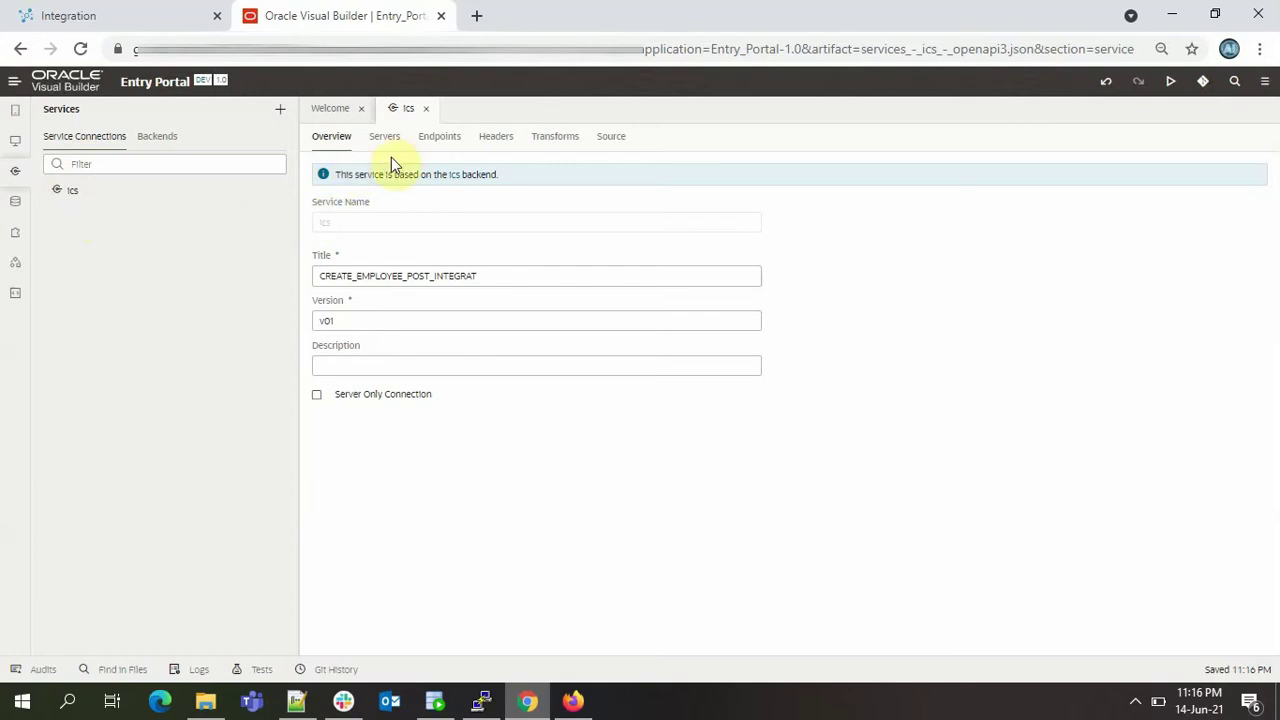
- Open the POST personInfo endpoint's test page, then select the integration's whole sample JSON payload
left_click(440, 137)
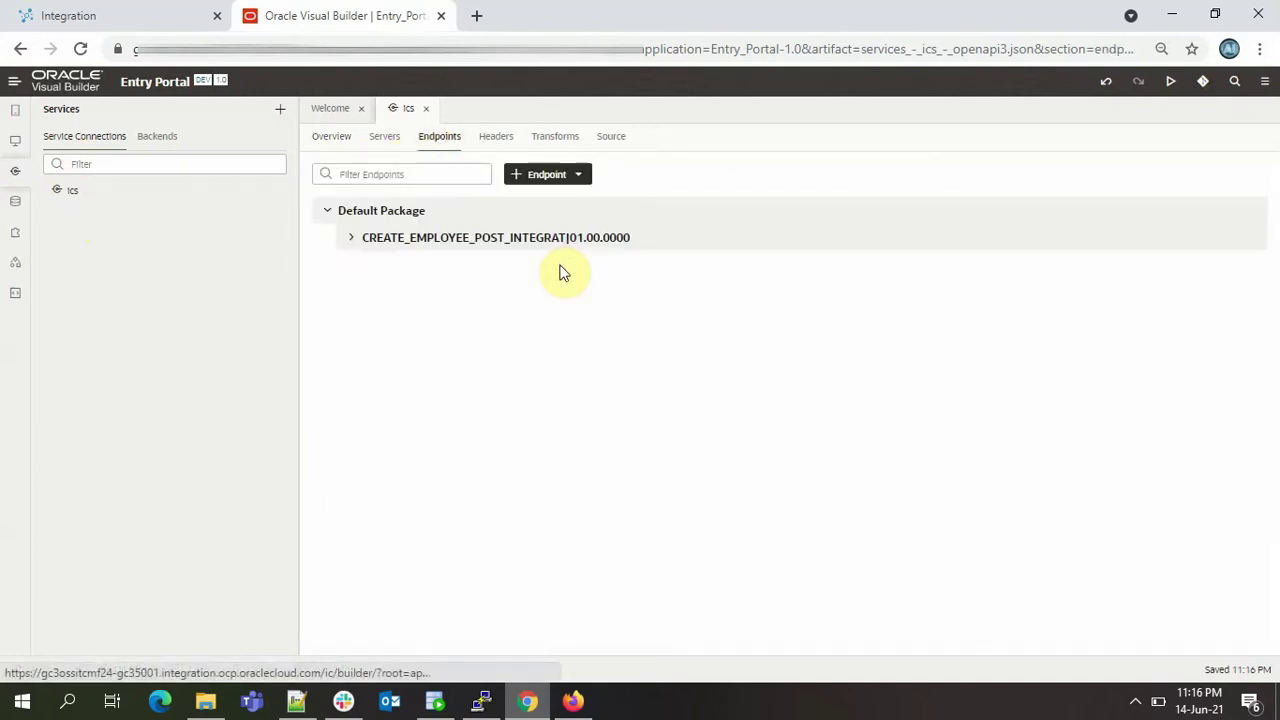
left_click(352, 238)
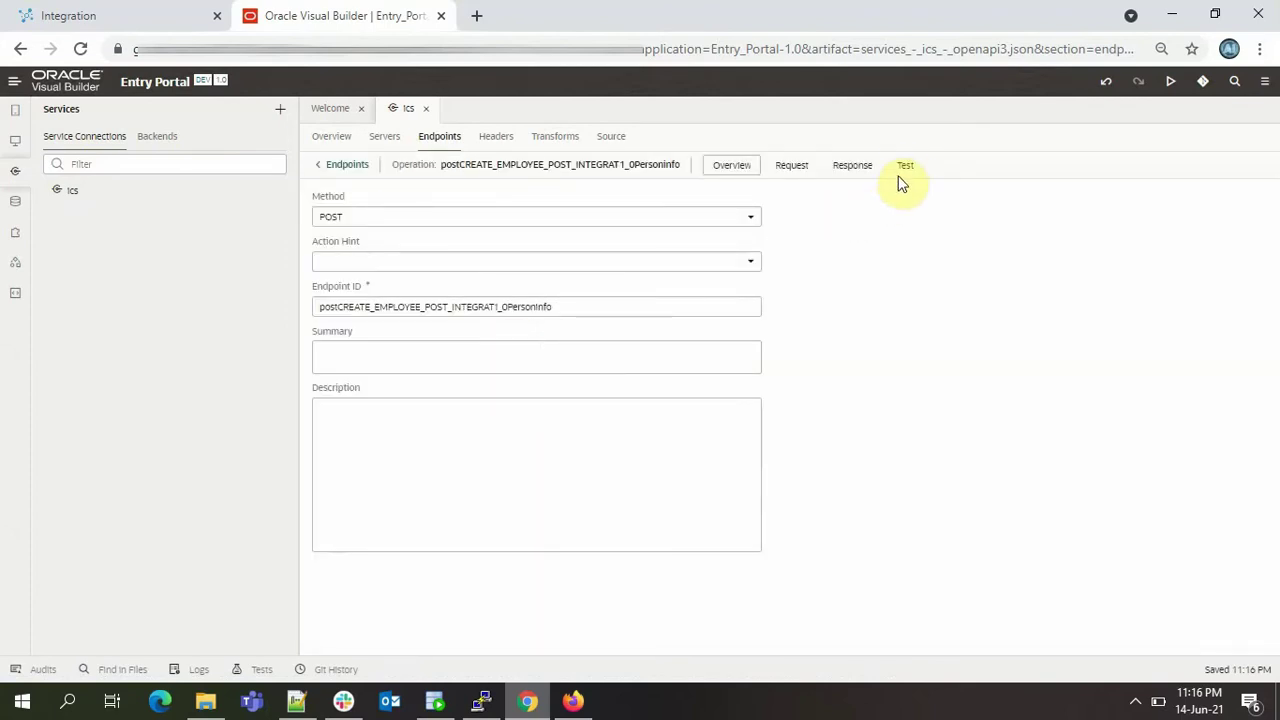
left_click(905, 172)
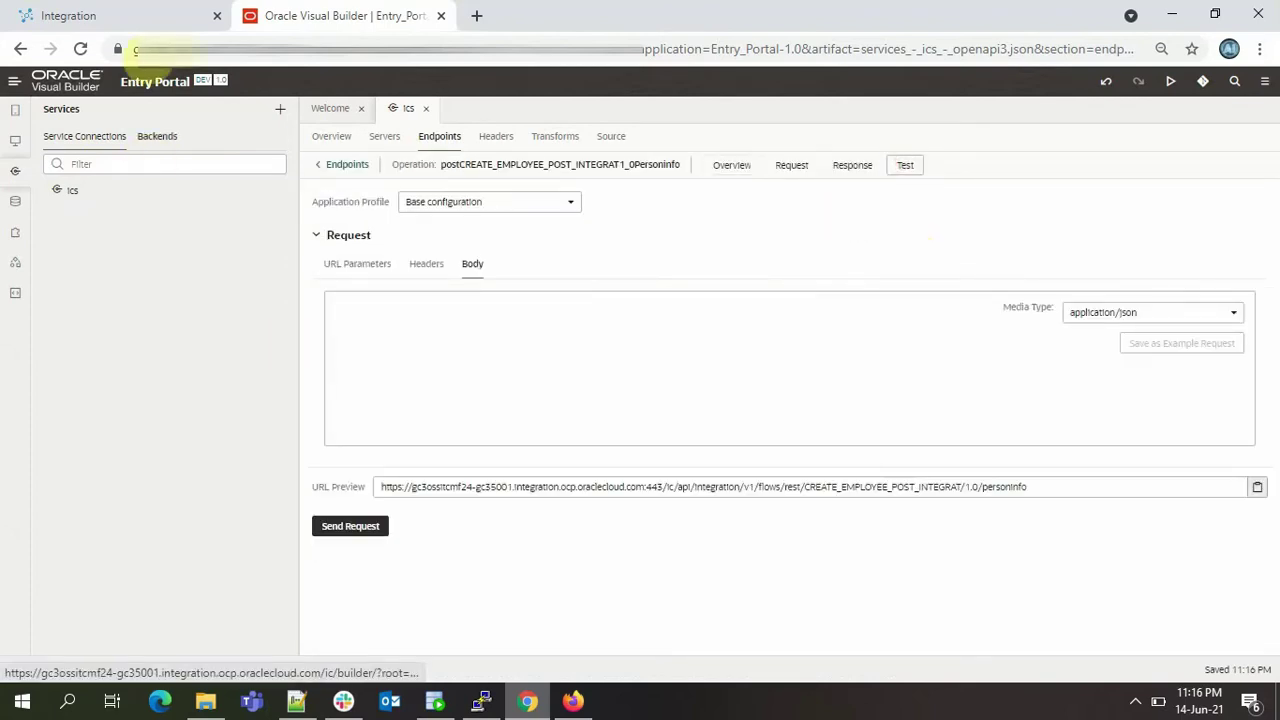
left_click(100, 15)
left_click_drag(466, 329, 430, 288)
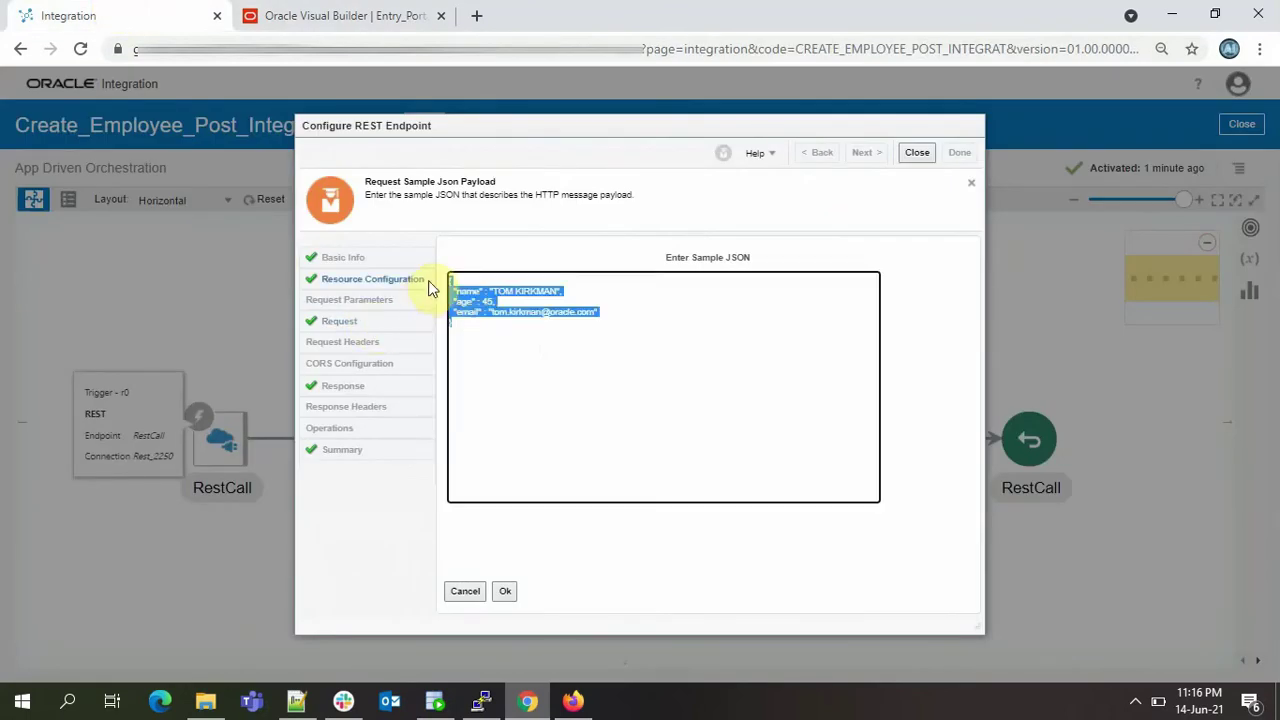
- Paste the sample JSON into Notepad++ and replace its name and e-mail with a new person's
key("ctrl+c")
key("alt+Tab")
key("ctrl+v")
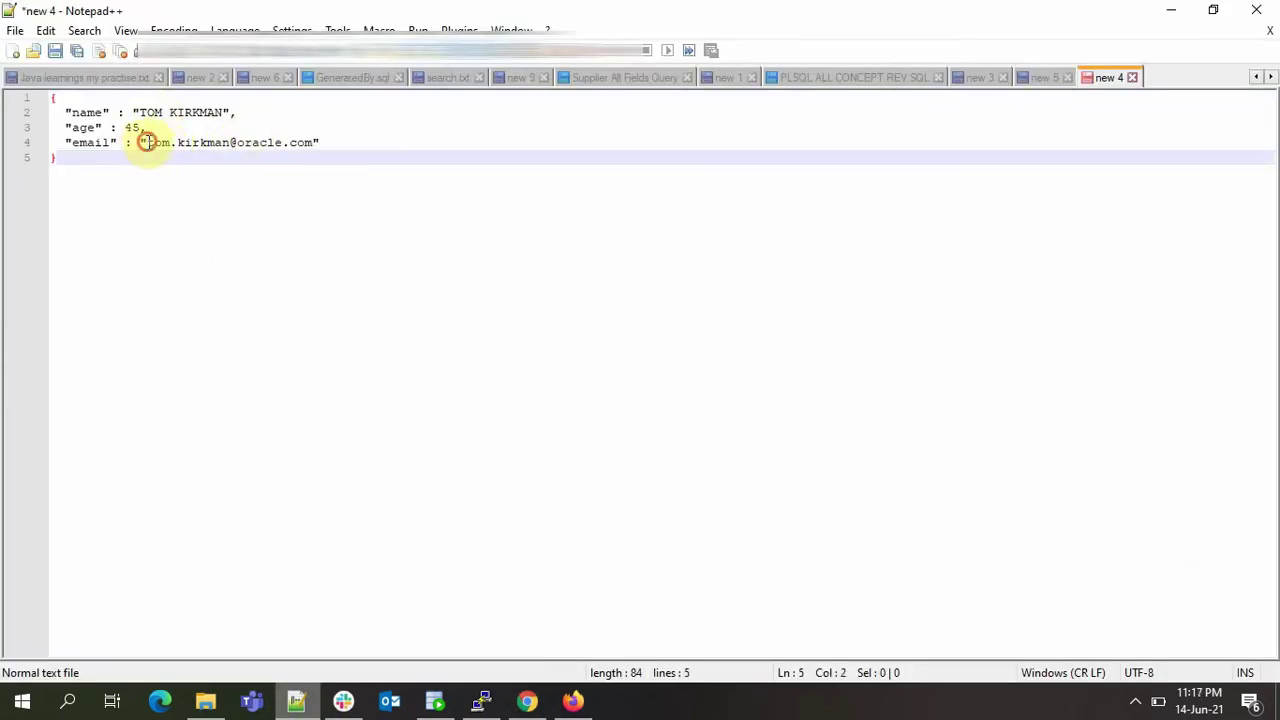
left_click_drag(147, 143, 309, 141)
left_click_drag(140, 112, 224, 112)
- Copy the edited JSON into the Visual Builder test request body
key("ctrl+a")
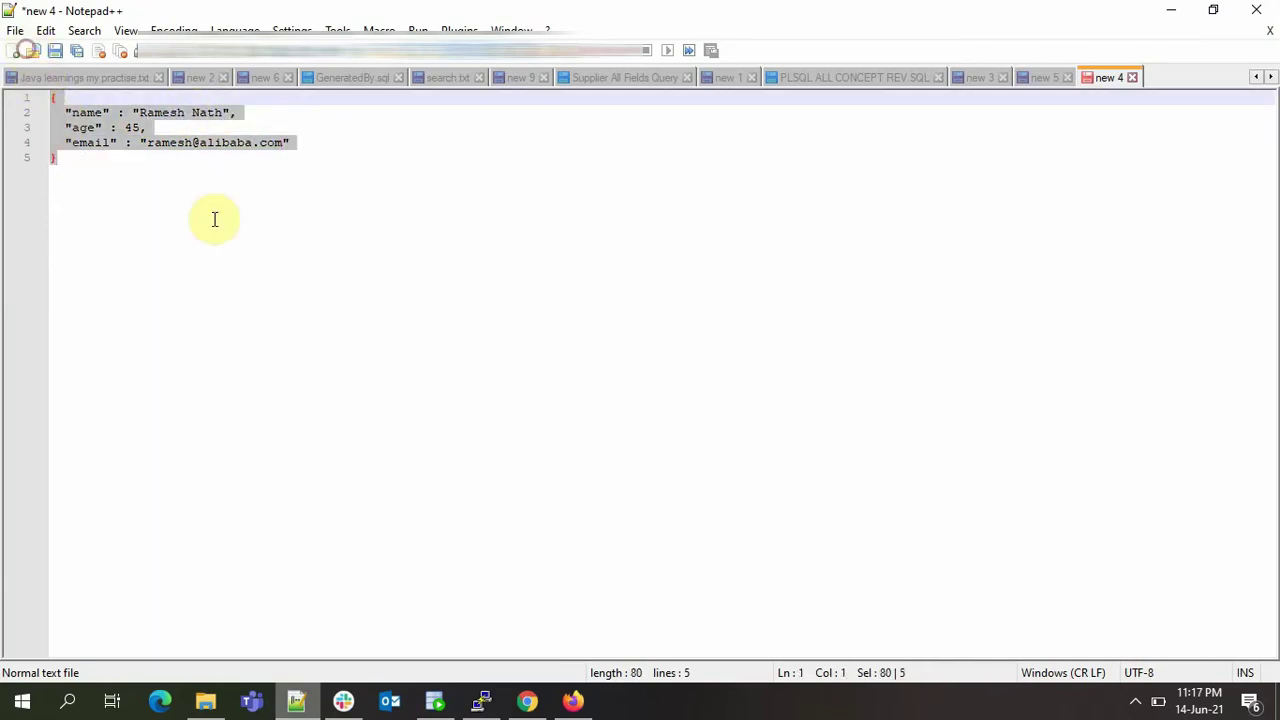
left_click(527, 701)
left_click(345, 15)
left_click(468, 328)
key("ctrl+v")
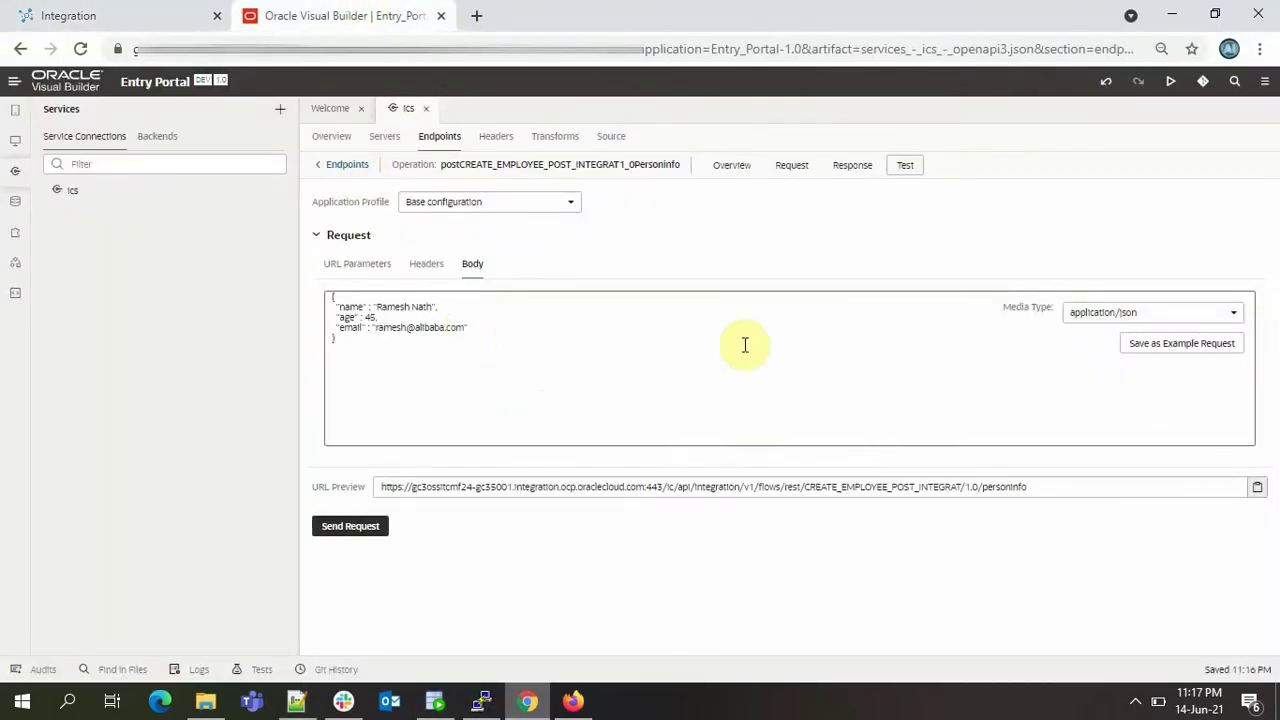
- Send the test POST, getting 200 OK 'Record inserted', and confirm the new row in SQL Developer
left_click(352, 528)
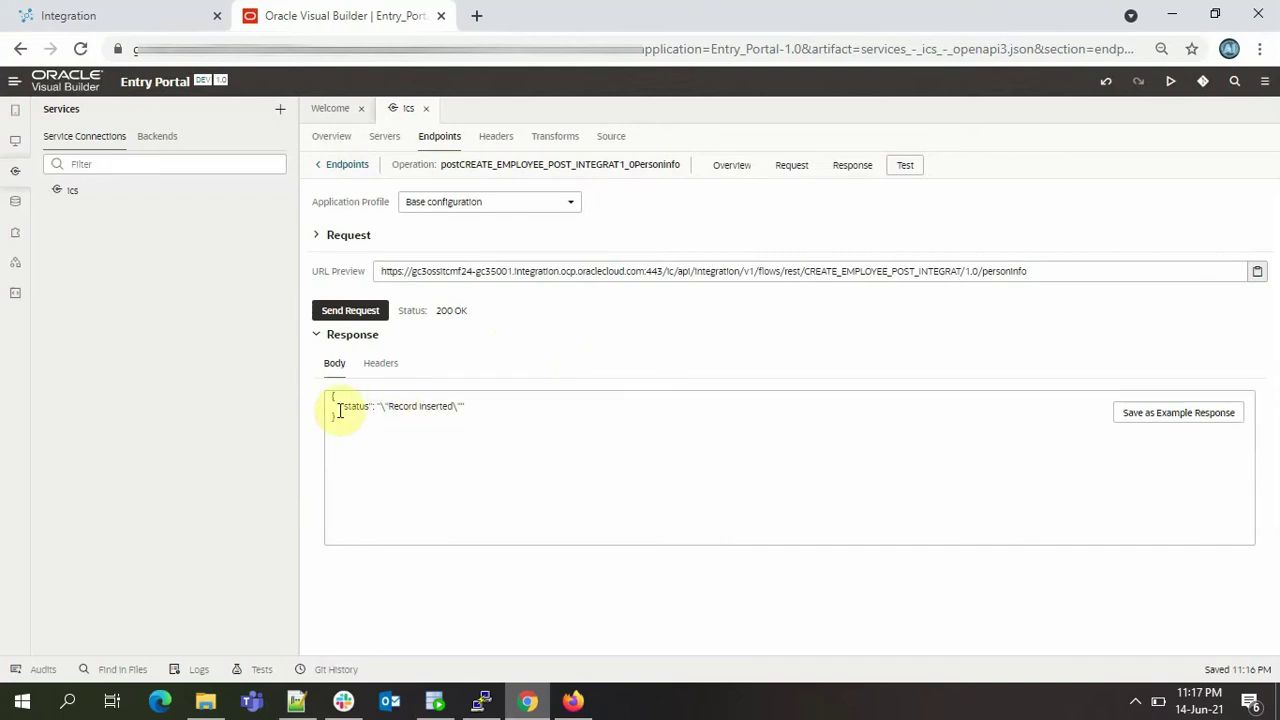
left_click(435, 701)
left_click(32, 140)
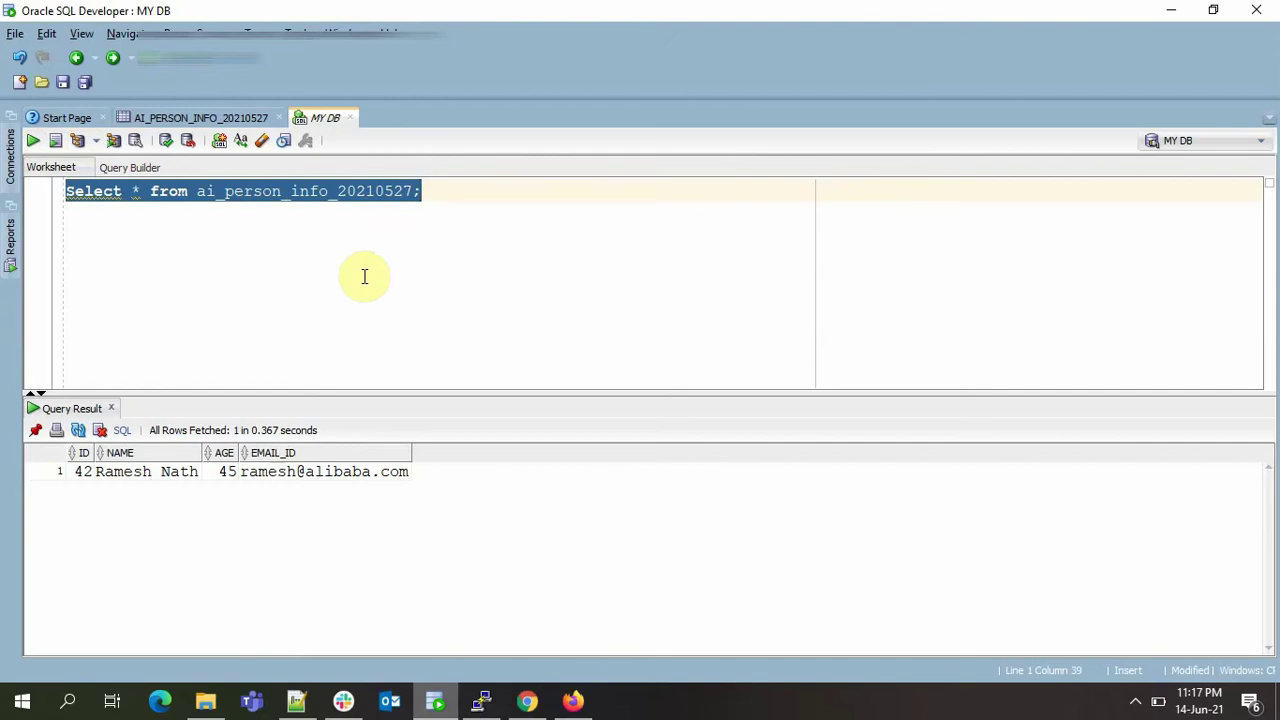
left_click(527, 701)
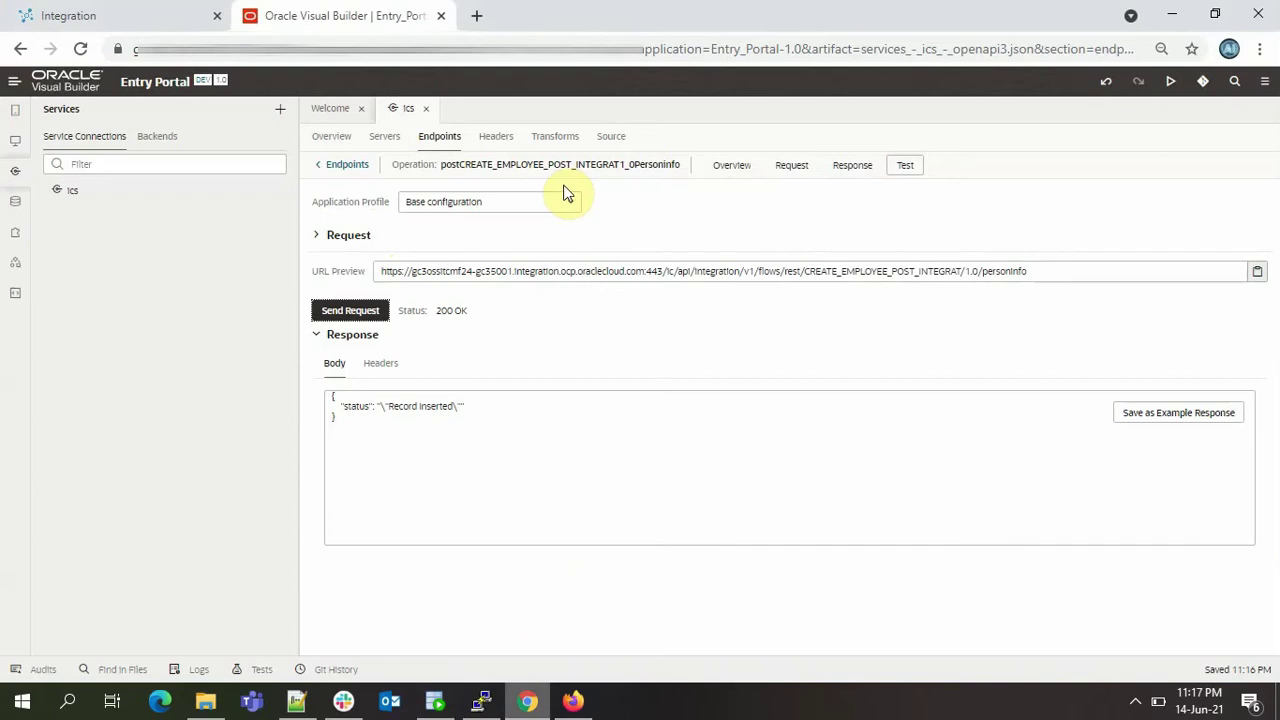
- Create a web application named EntryPortal with navigation style None
left_click(15, 140)
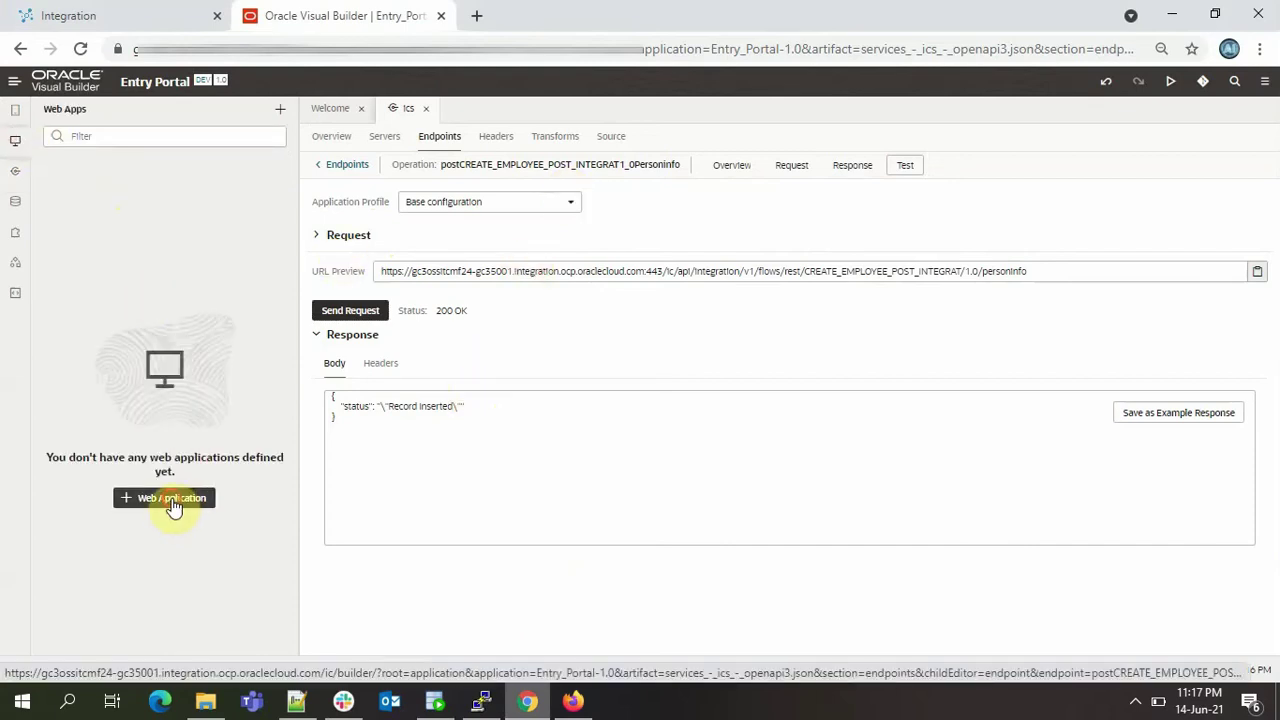
left_click(170, 500)
left_click(383, 227)
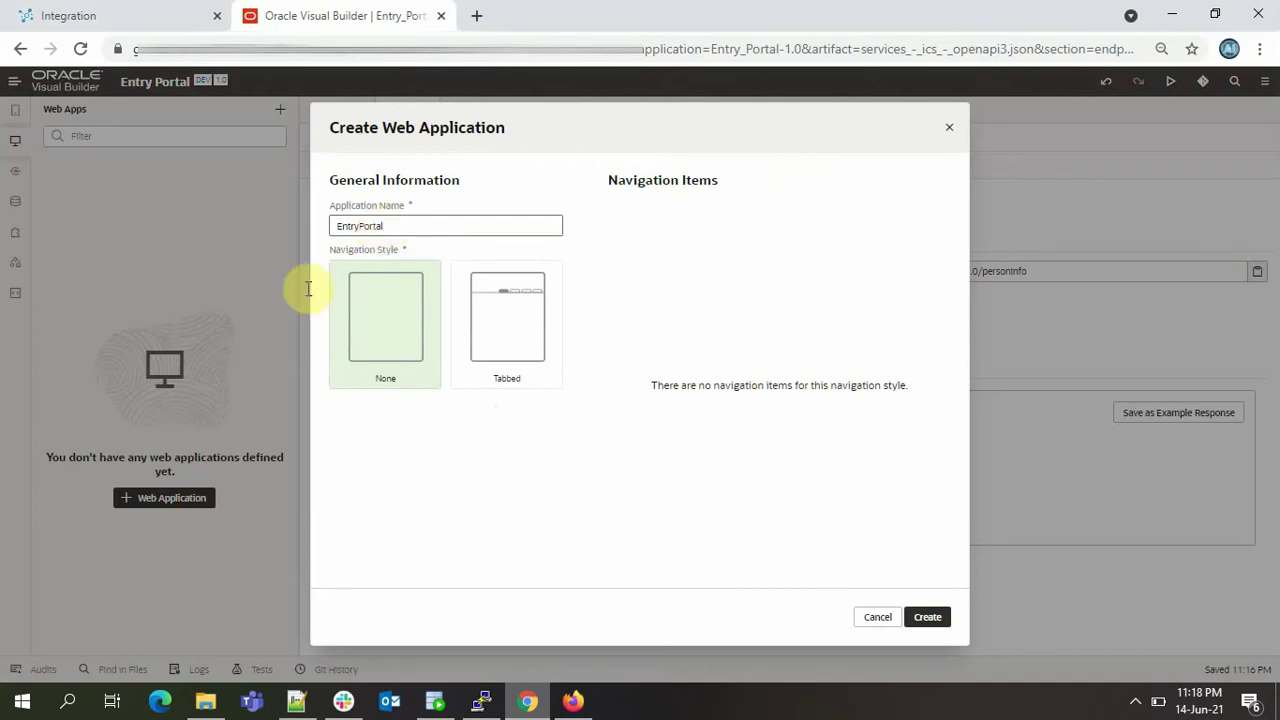
left_click(922, 617)
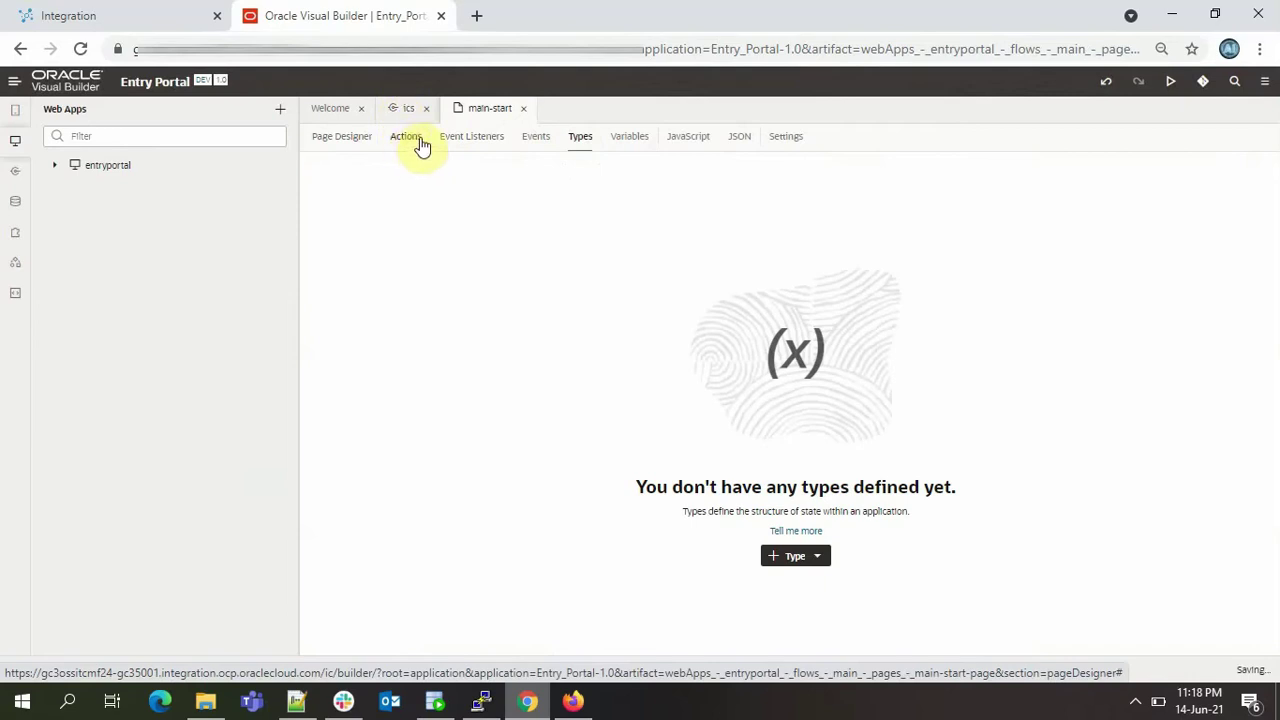
- Start a new type from the Ics Default Package's POST personInfo endpoint
left_click(796, 557)
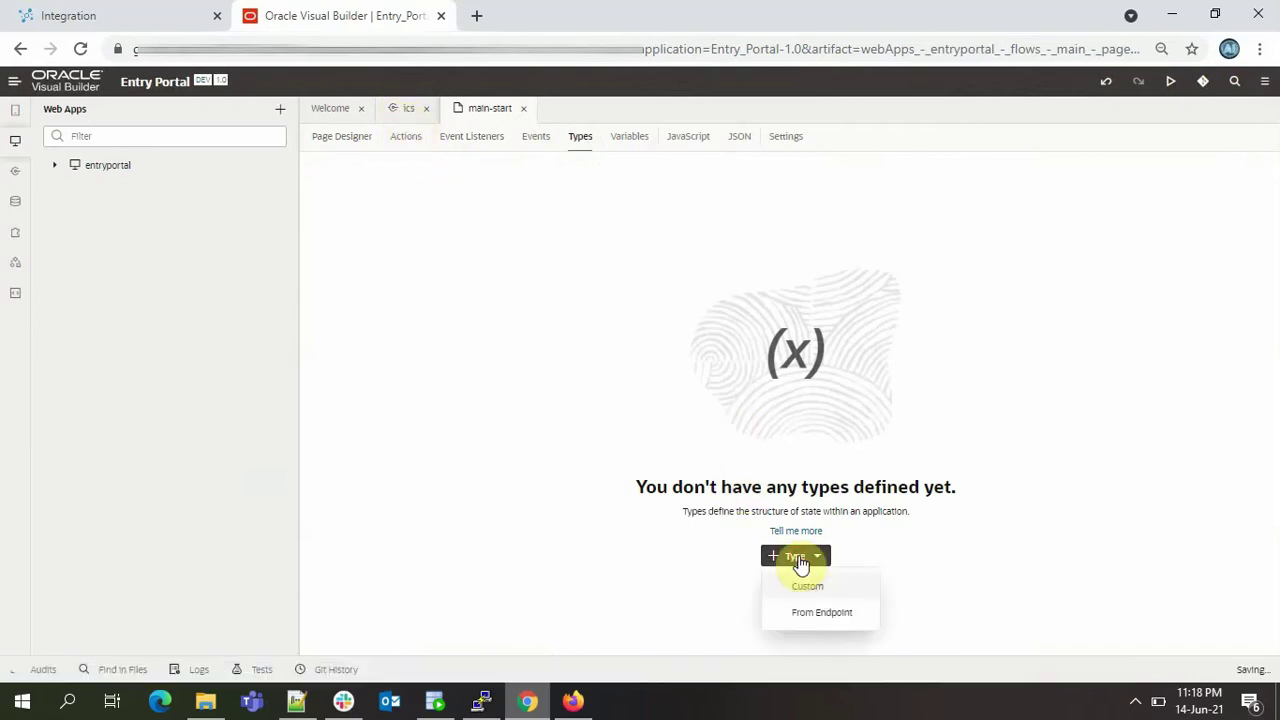
left_click(821, 612)
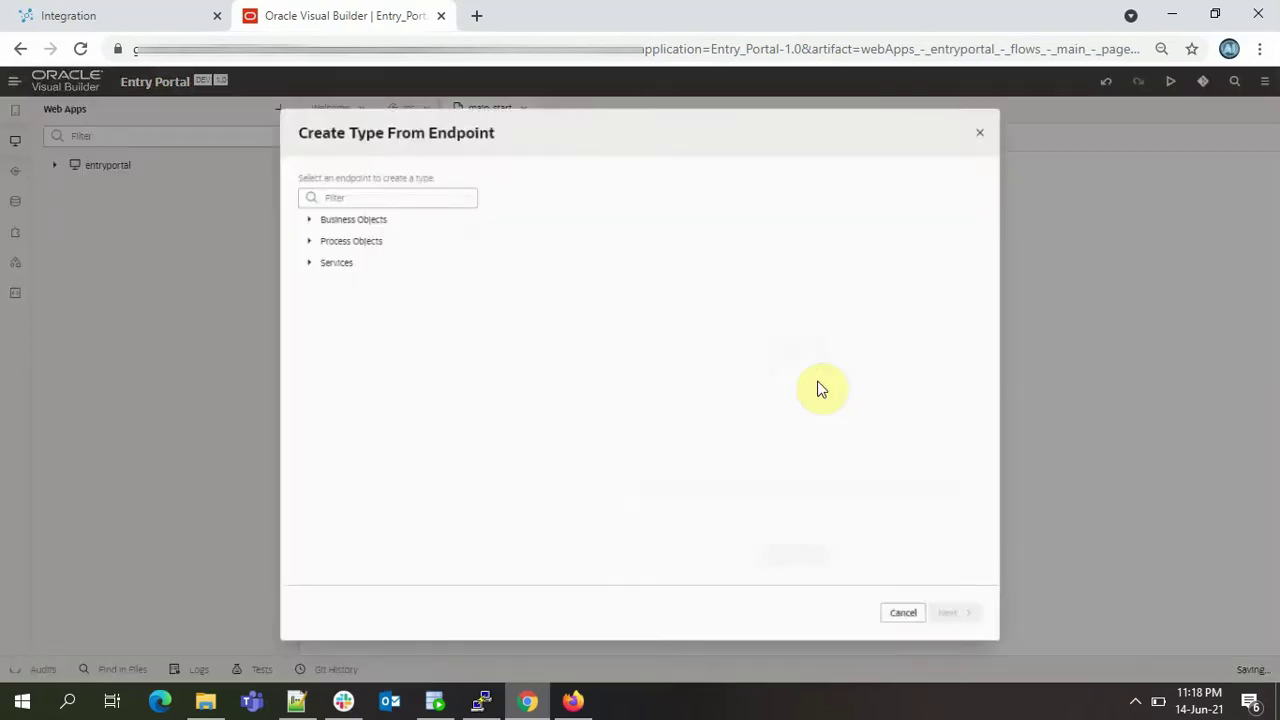
left_click(296, 262)
left_click(309, 281)
left_click(322, 303)
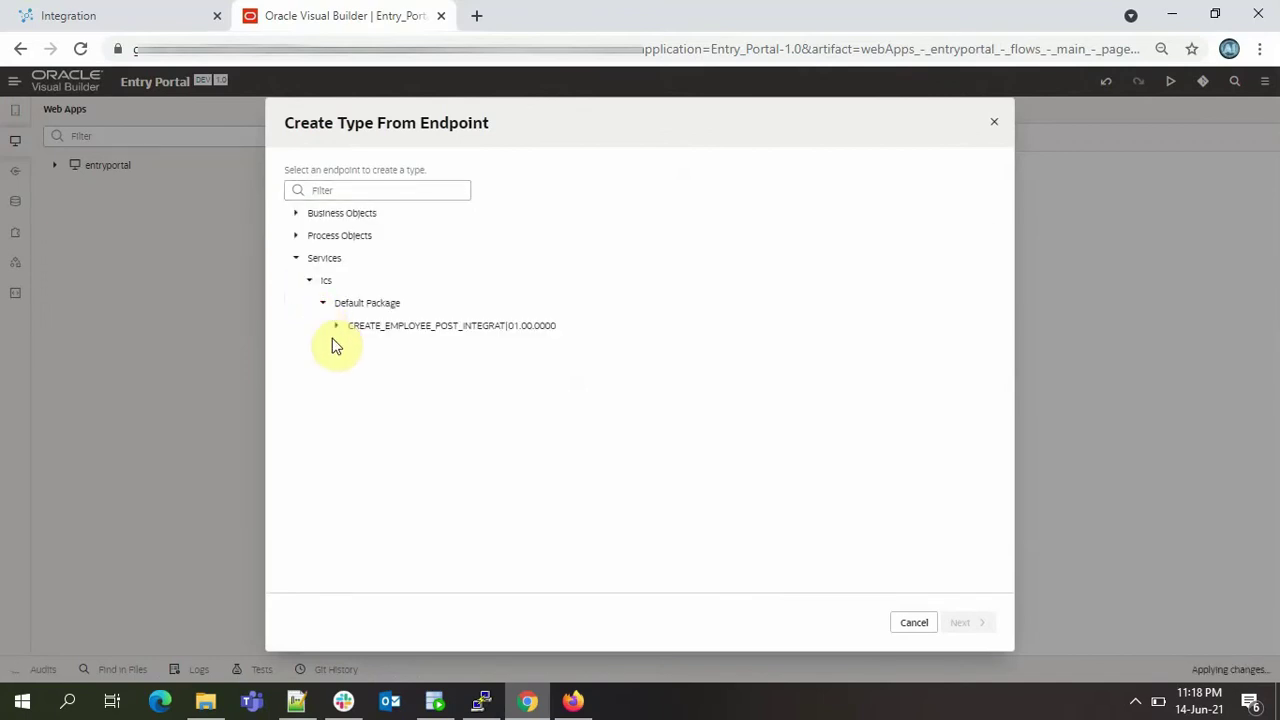
left_click(429, 355)
left_click(966, 623)
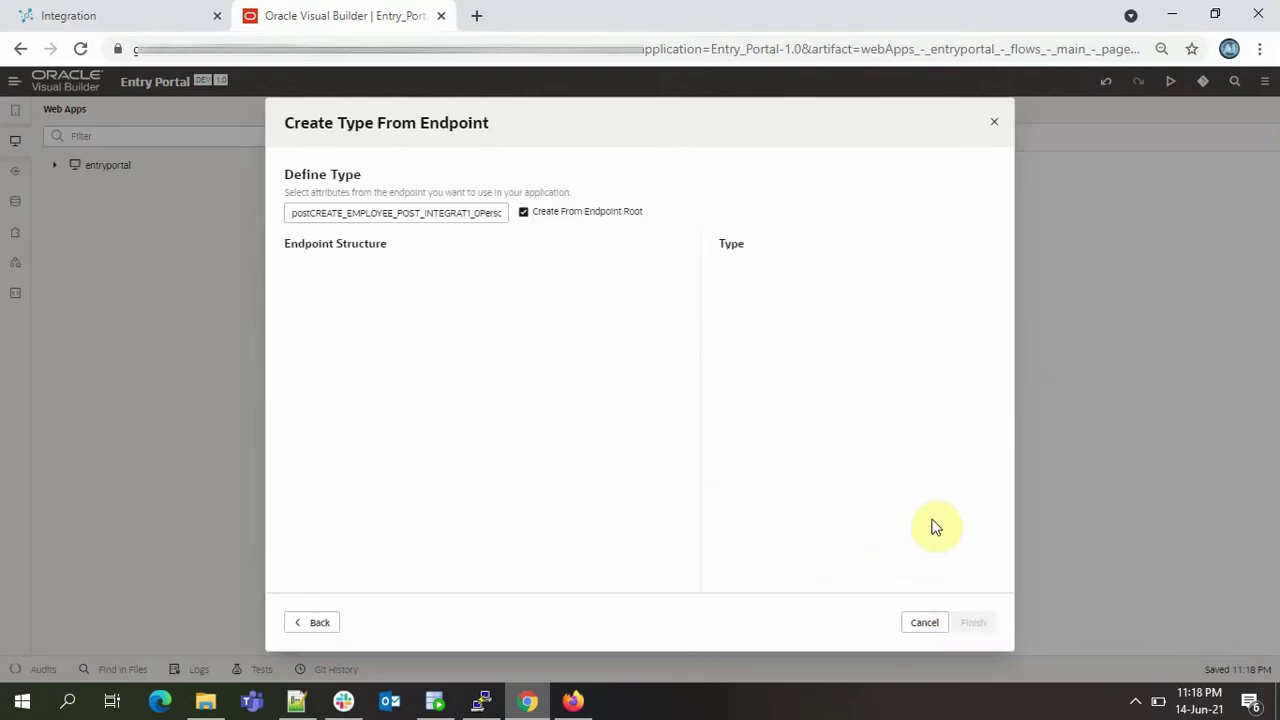
- Name the type Enrty_type and include the request's age, email and name fields
left_click_drag(290, 213, 515, 230)
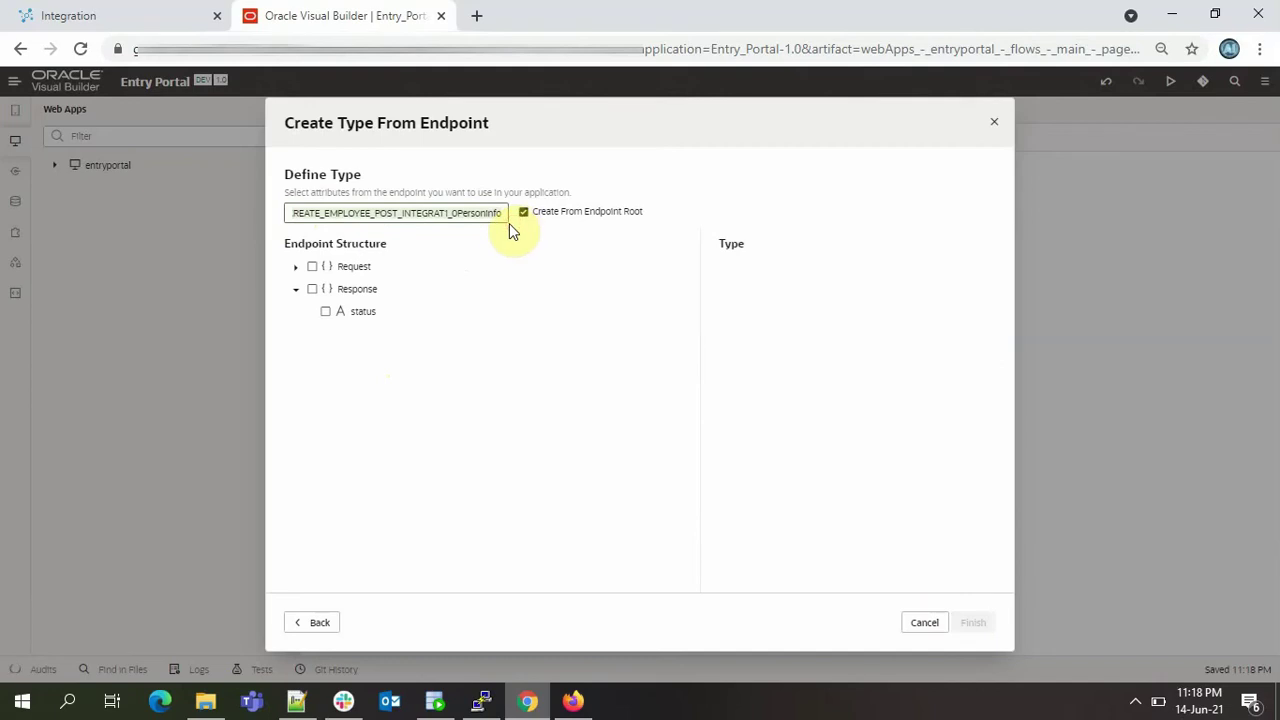
key("BackSpace")
type("ty_type")
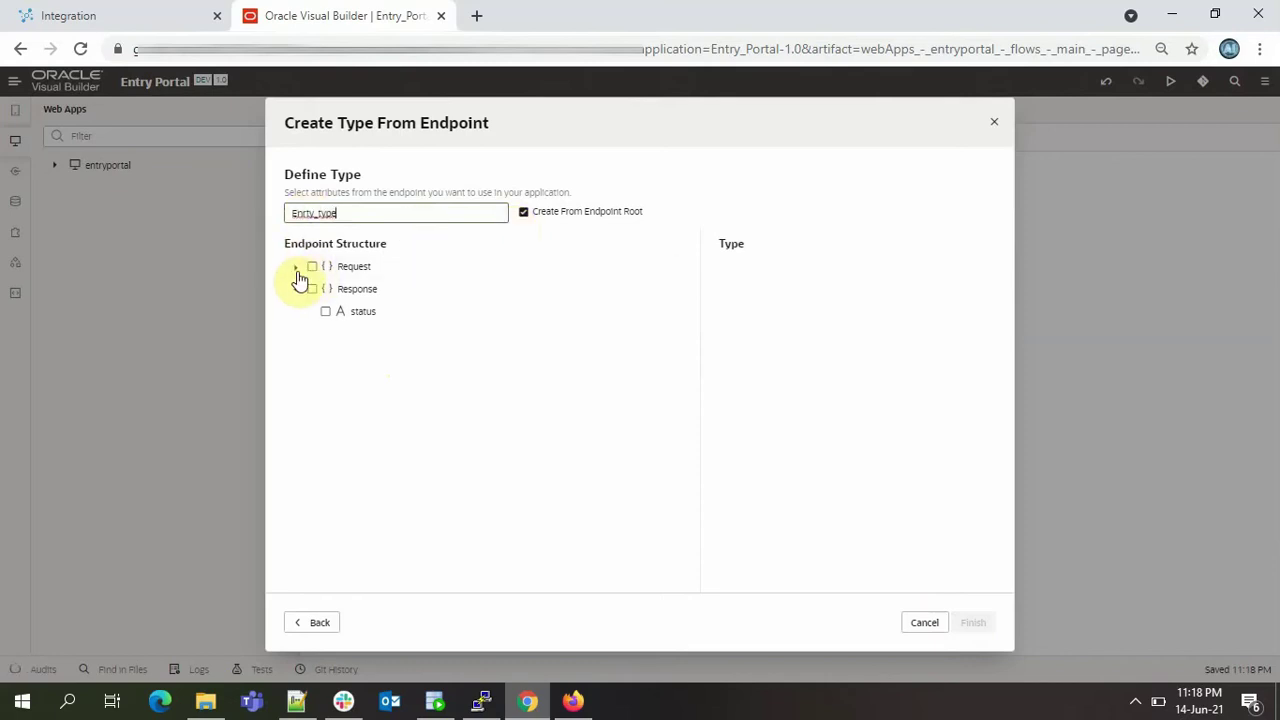
left_click(296, 268)
left_click(313, 268)
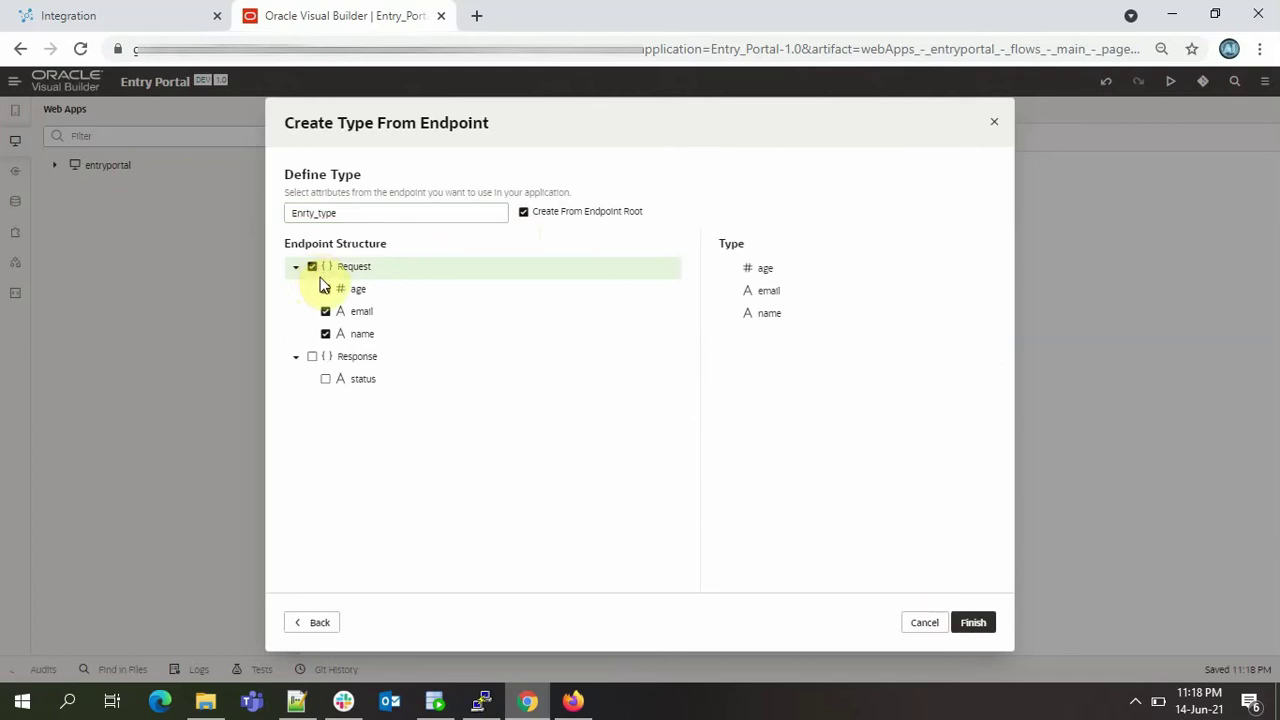
left_click(975, 623)
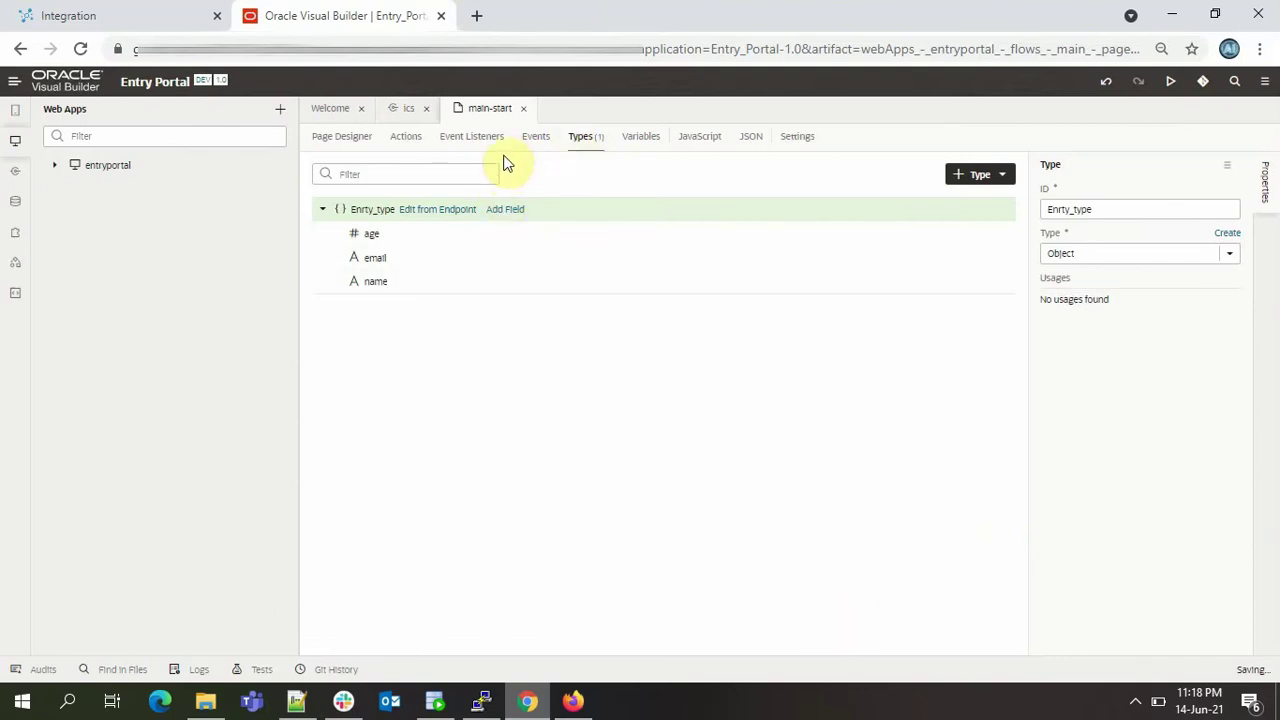
- Create the Entry_Var page variable with type Enrty_type and go back to Page Designer
left_click(643, 140)
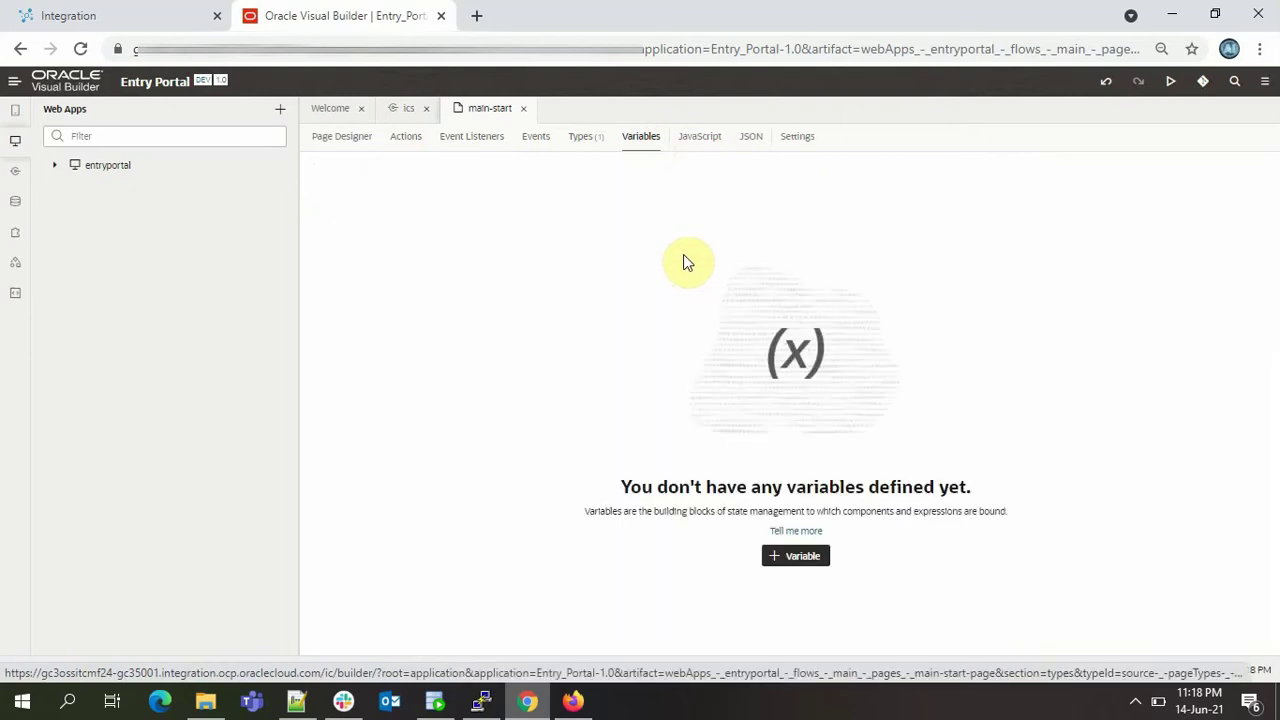
left_click(797, 556)
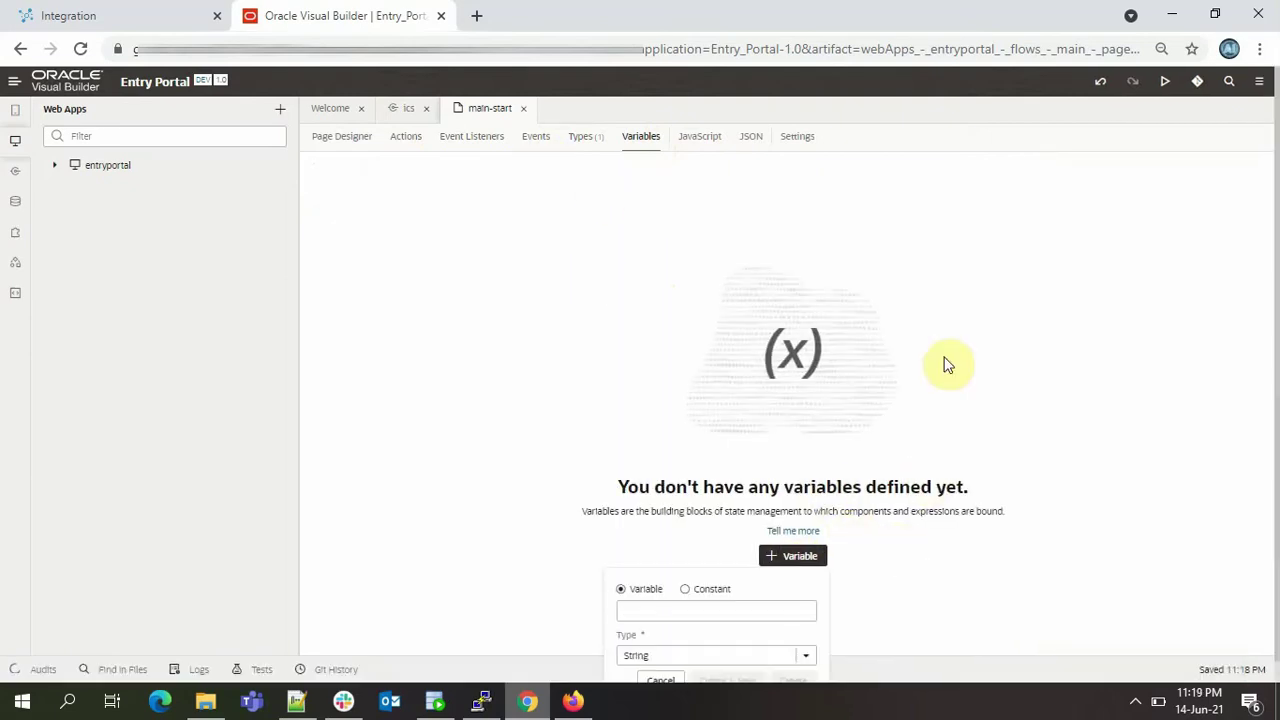
type("Entry_Var")
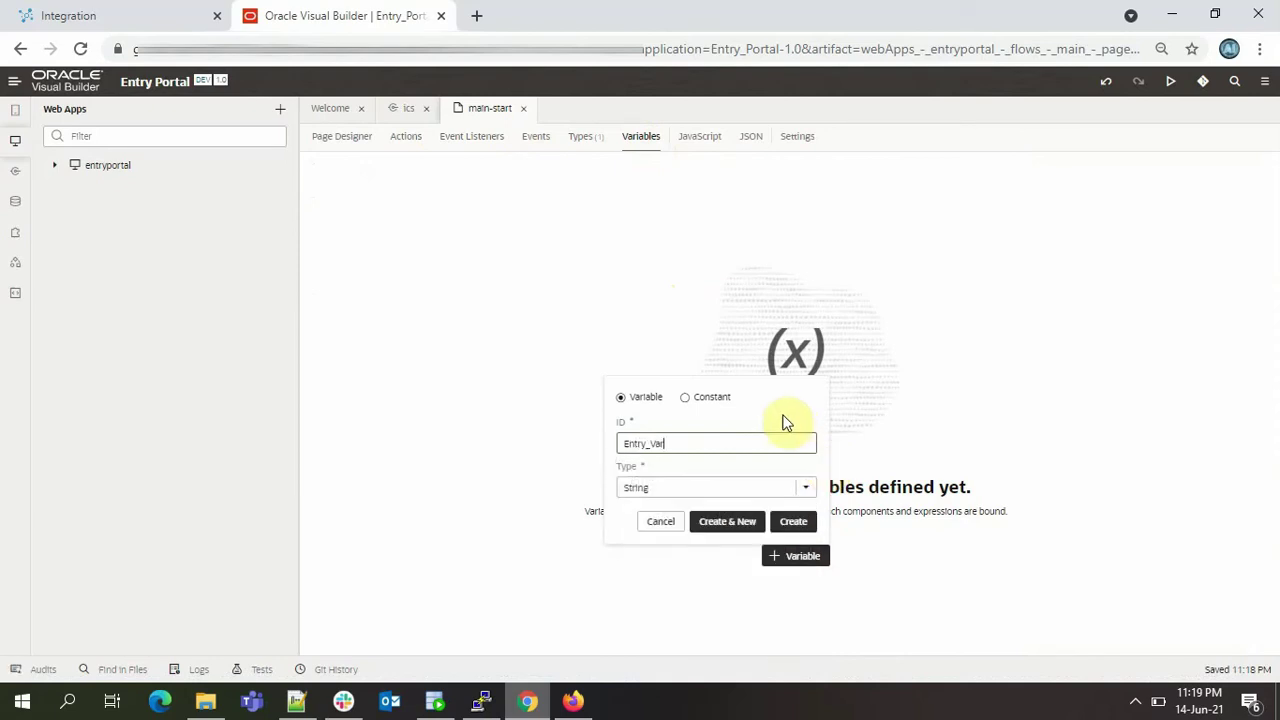
left_click(809, 490)
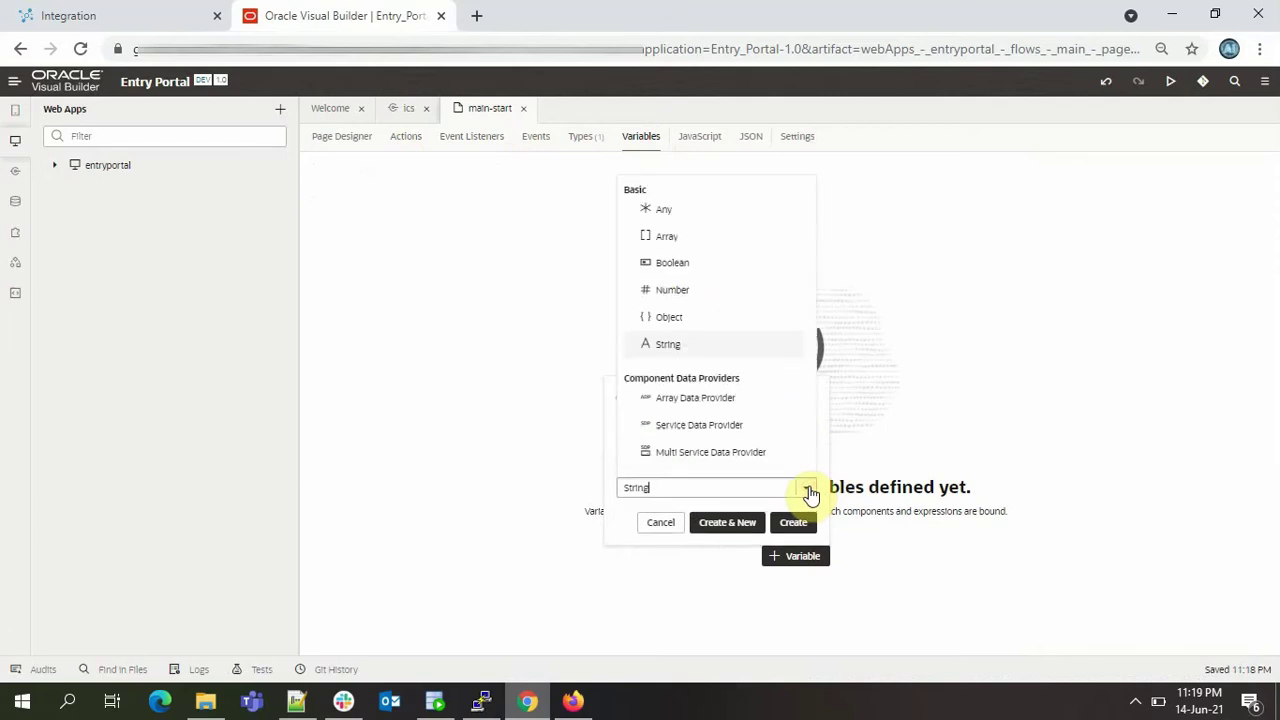
scroll(714, 420, "down", 1)
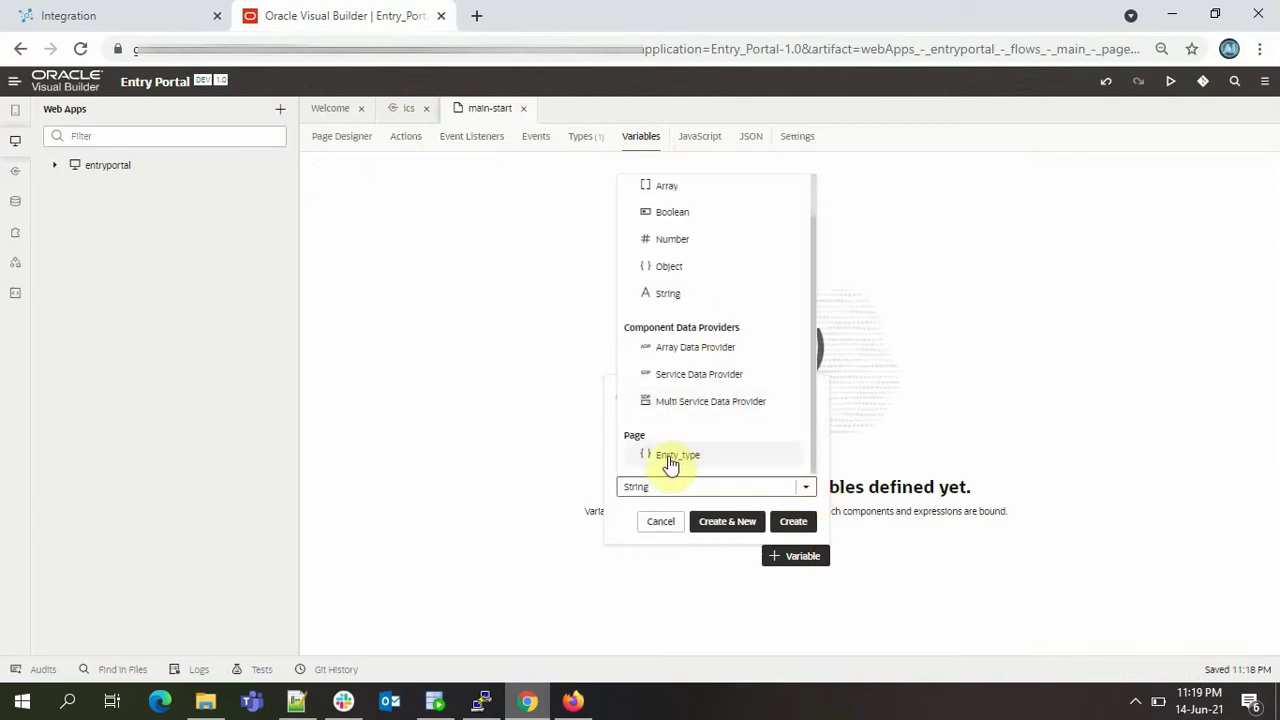
left_click(672, 460)
left_click(793, 523)
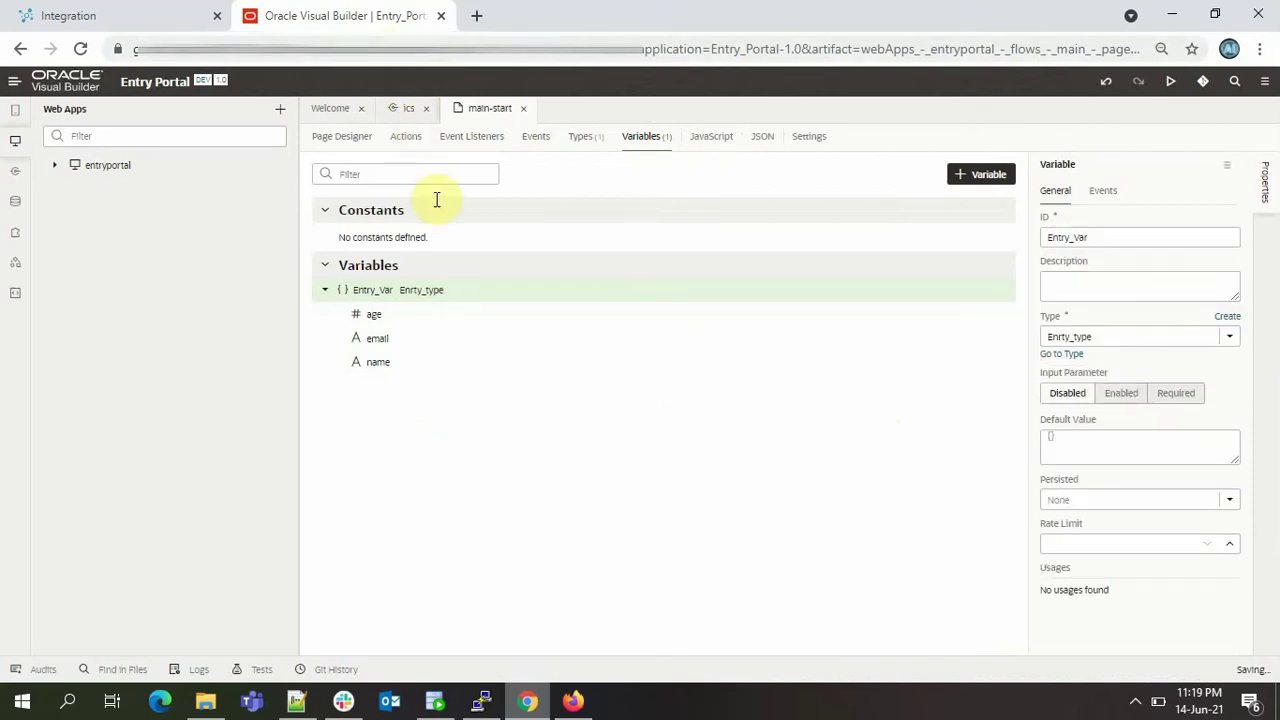
left_click(345, 138)
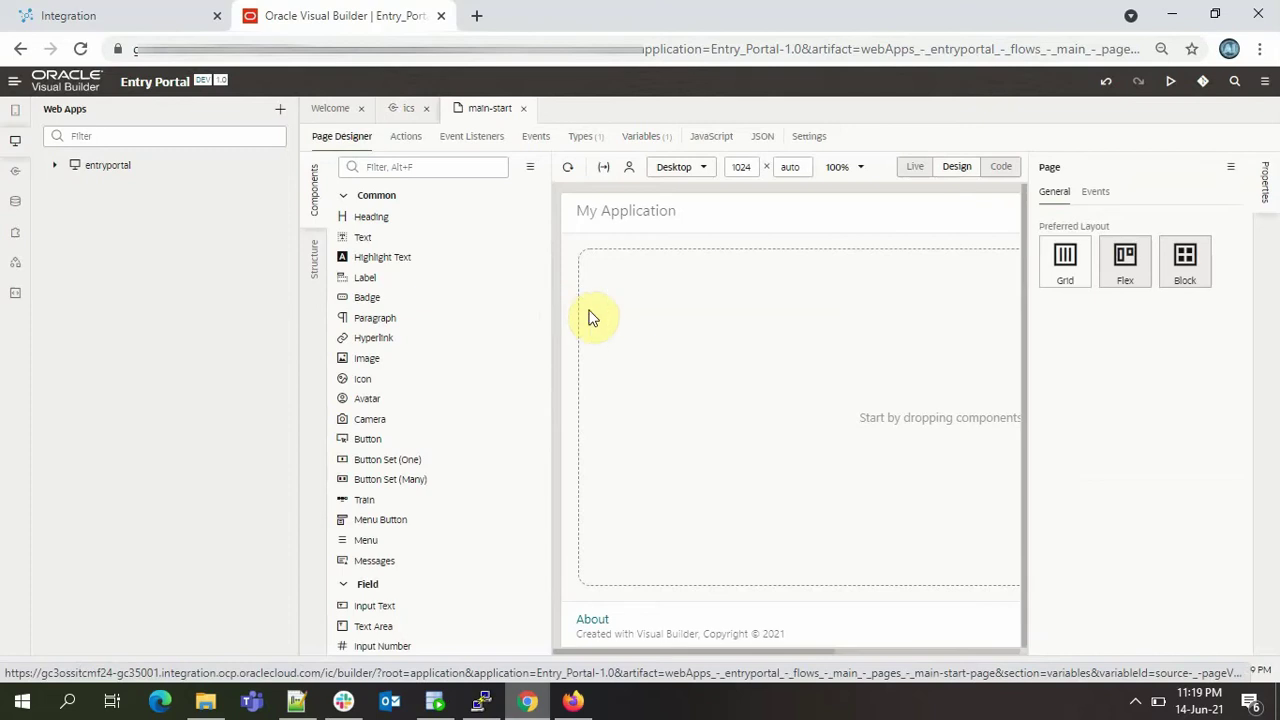
- Check the AI_PERSON_INFO_20210527 table's ID, NAME, AGE and EMAIL_ID columns in SQL Developer, then return to the browser
left_click(435, 701)
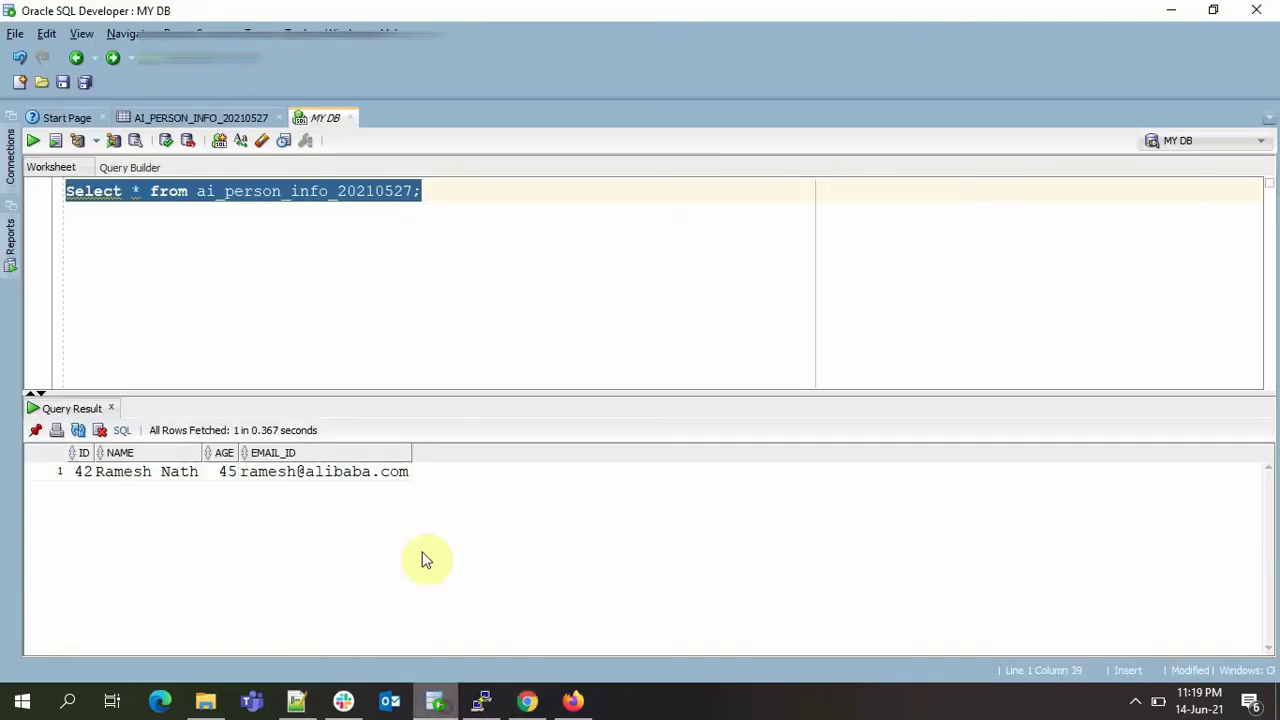
left_click(205, 118)
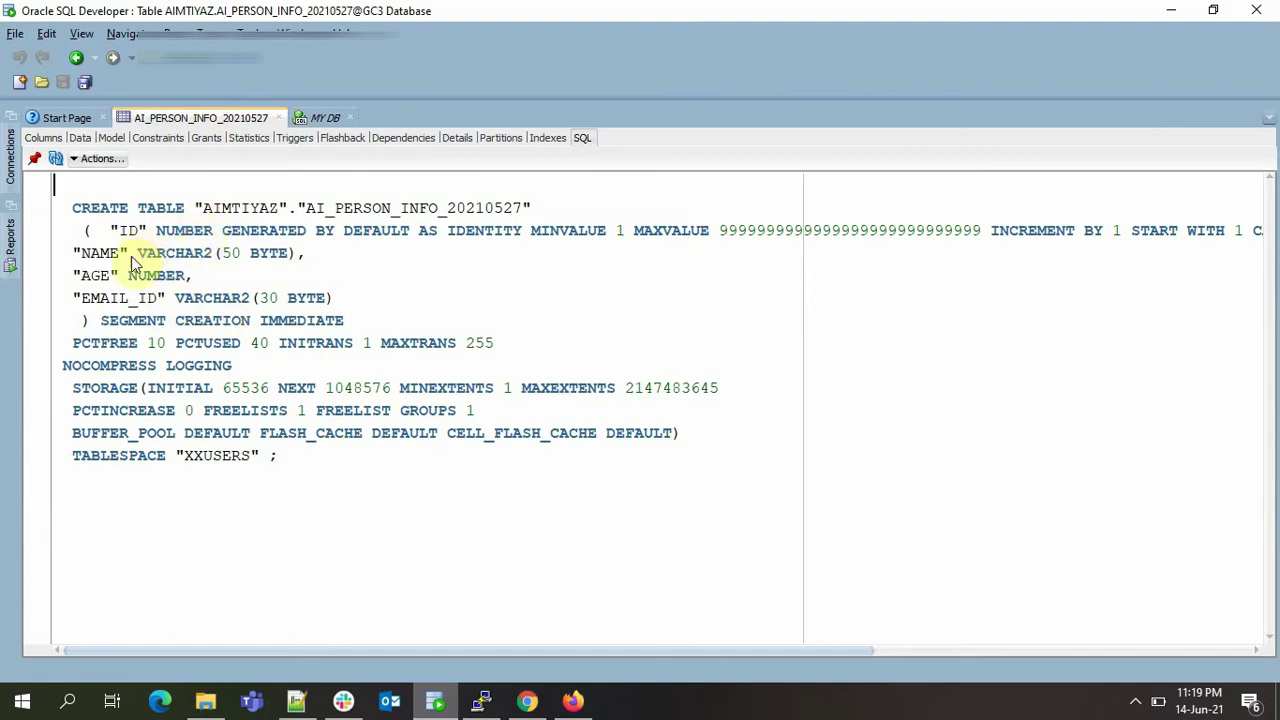
left_click(530, 703)
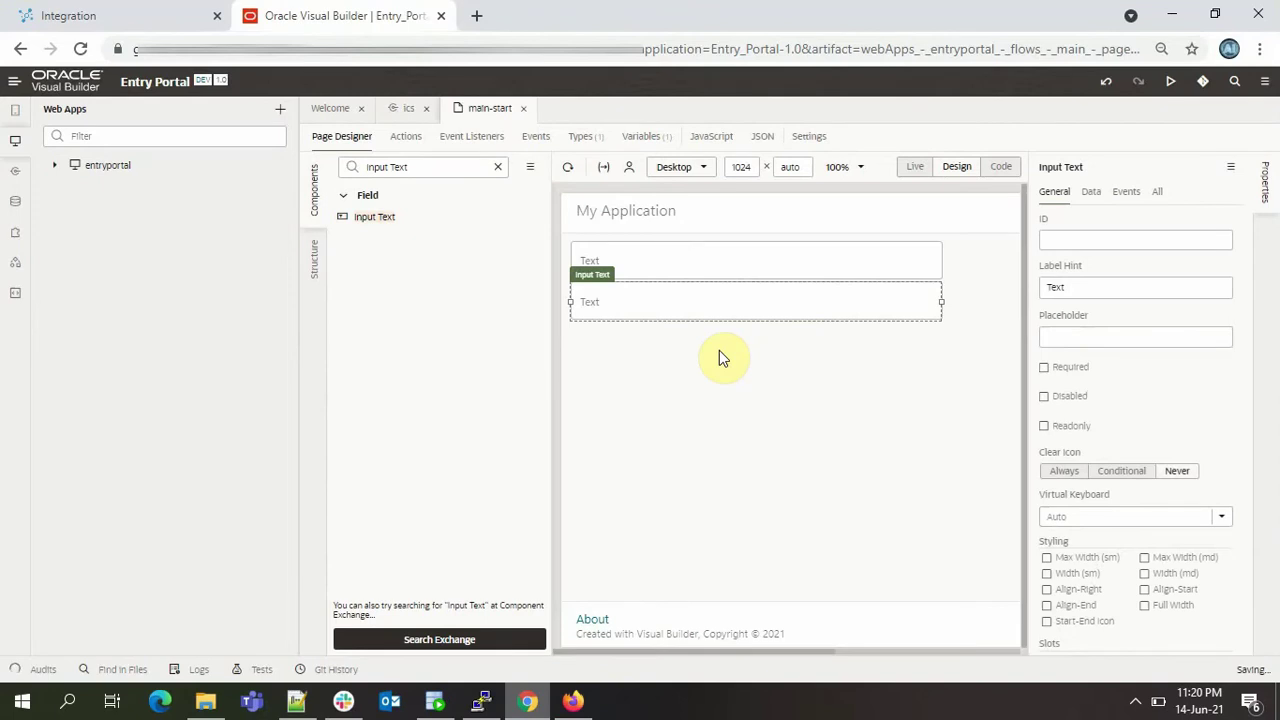
- Set the first two input fields' label hints to Name and Email Id
left_click(737, 268)
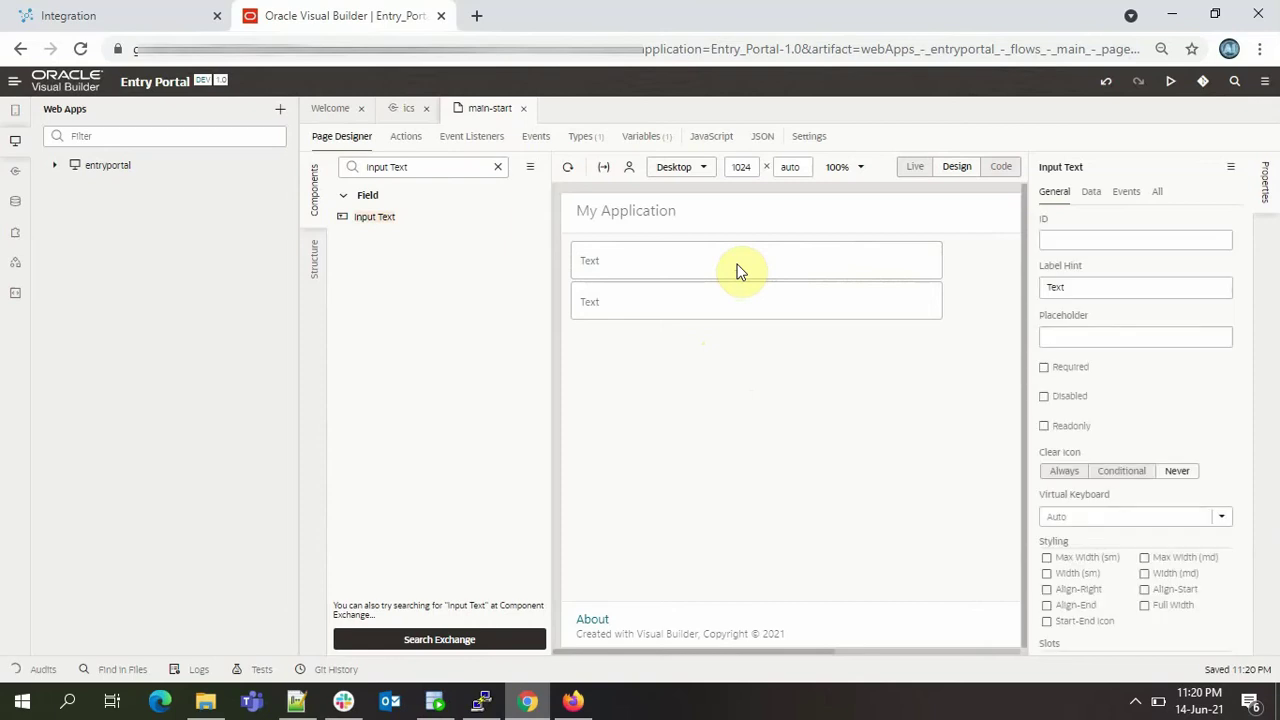
left_click(1075, 287)
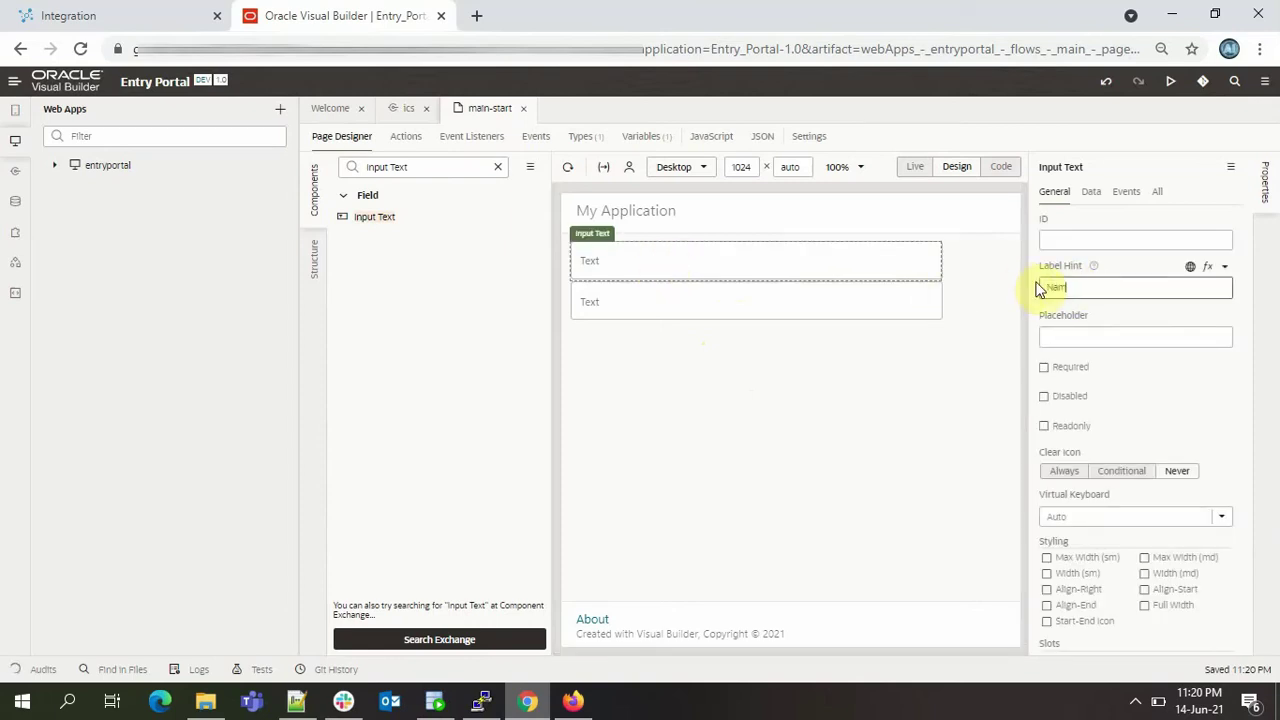
left_click(658, 313)
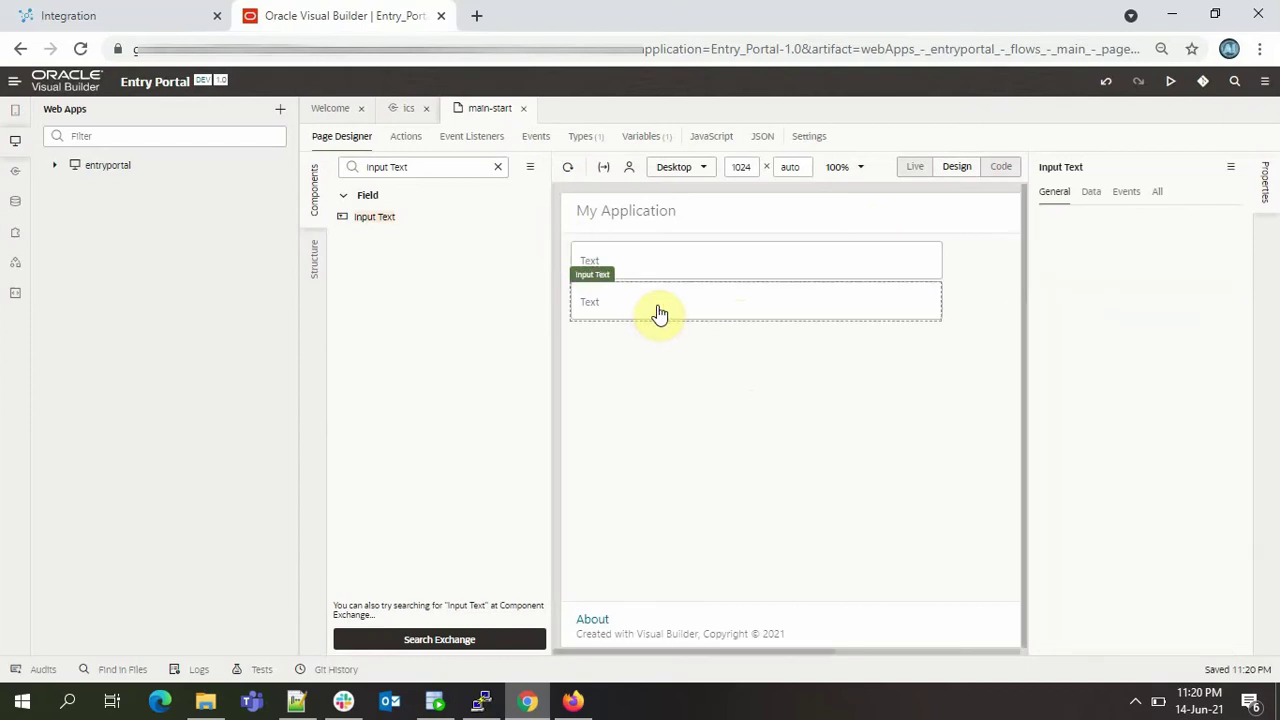
left_click(1078, 290)
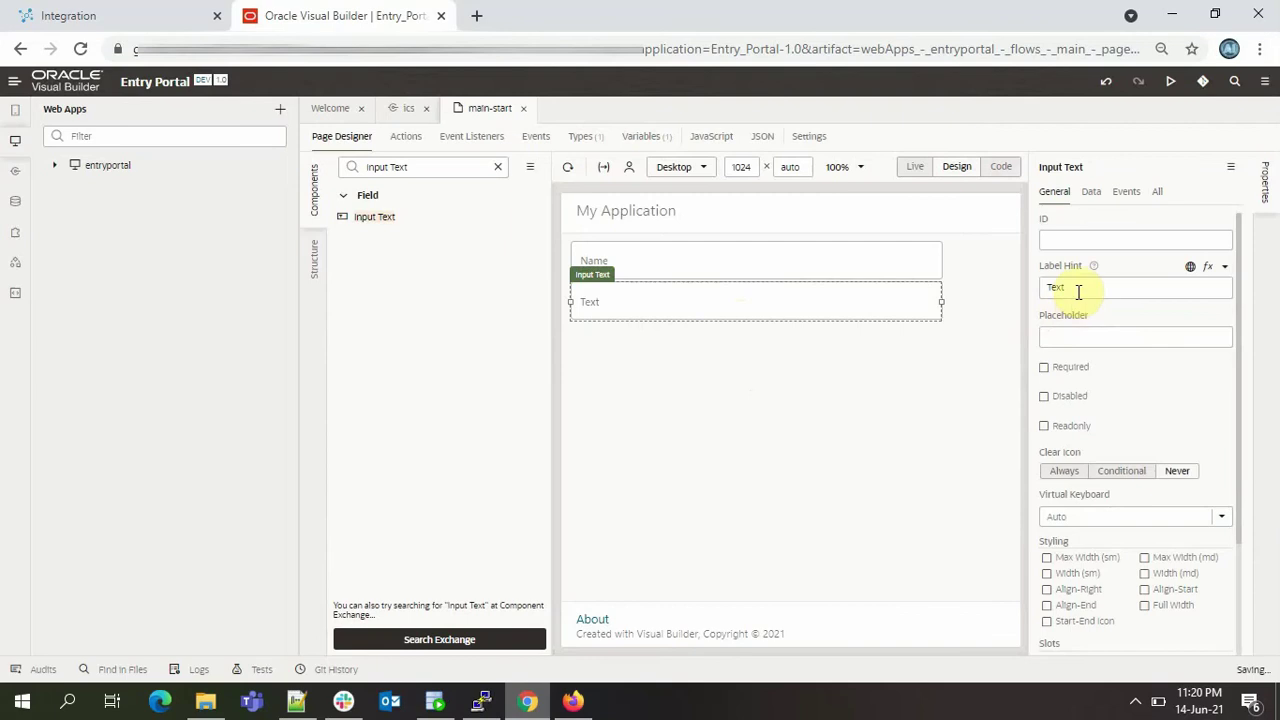
left_click_drag(1079, 291, 1000, 275)
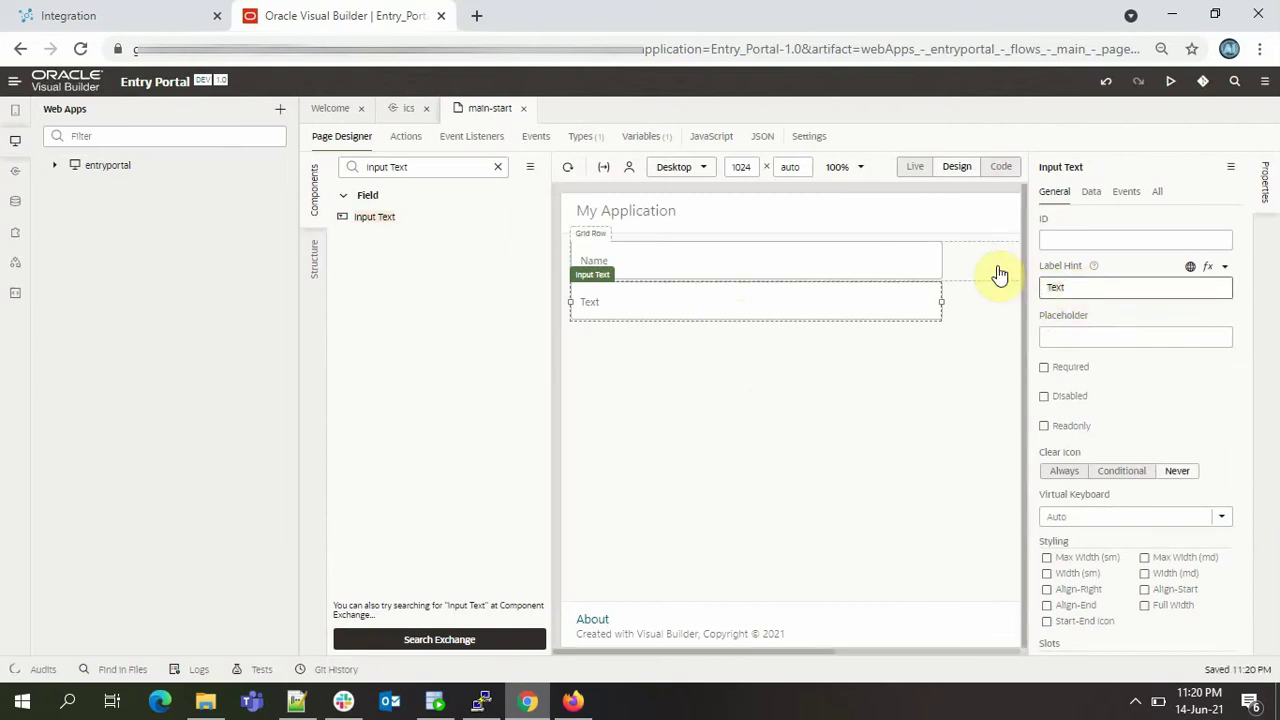
type("Email Id")
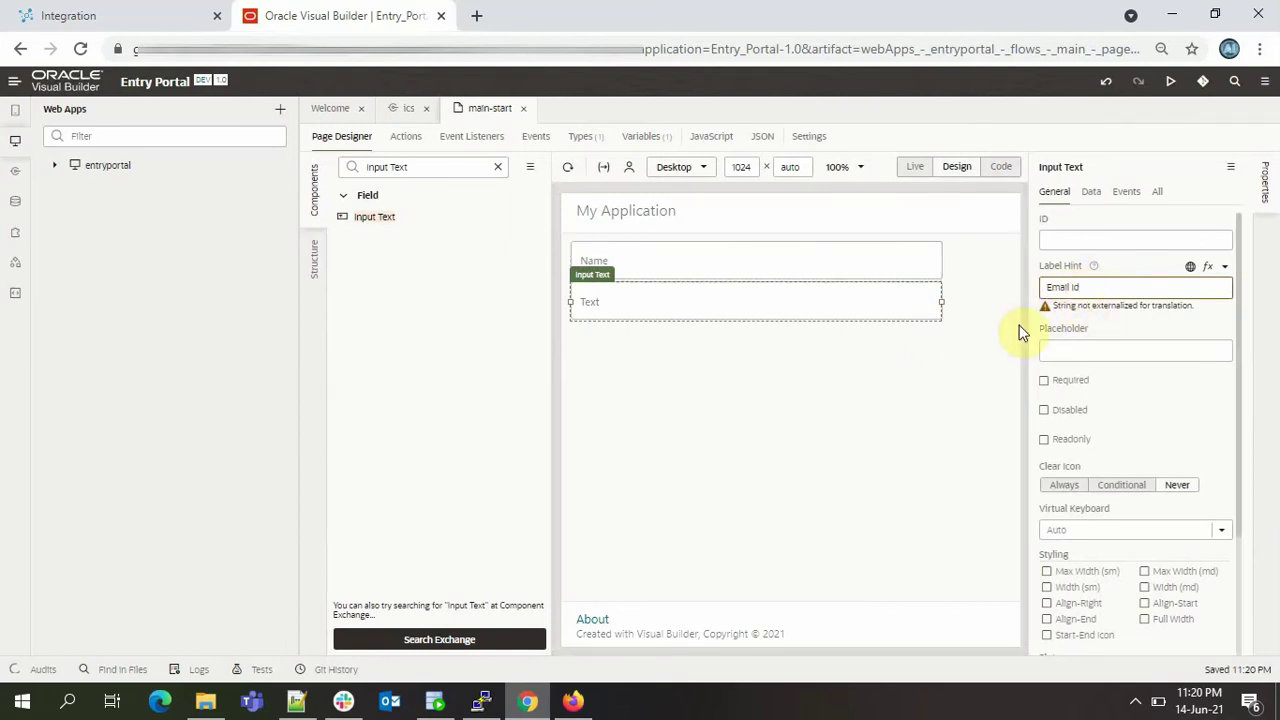
left_click(946, 352)
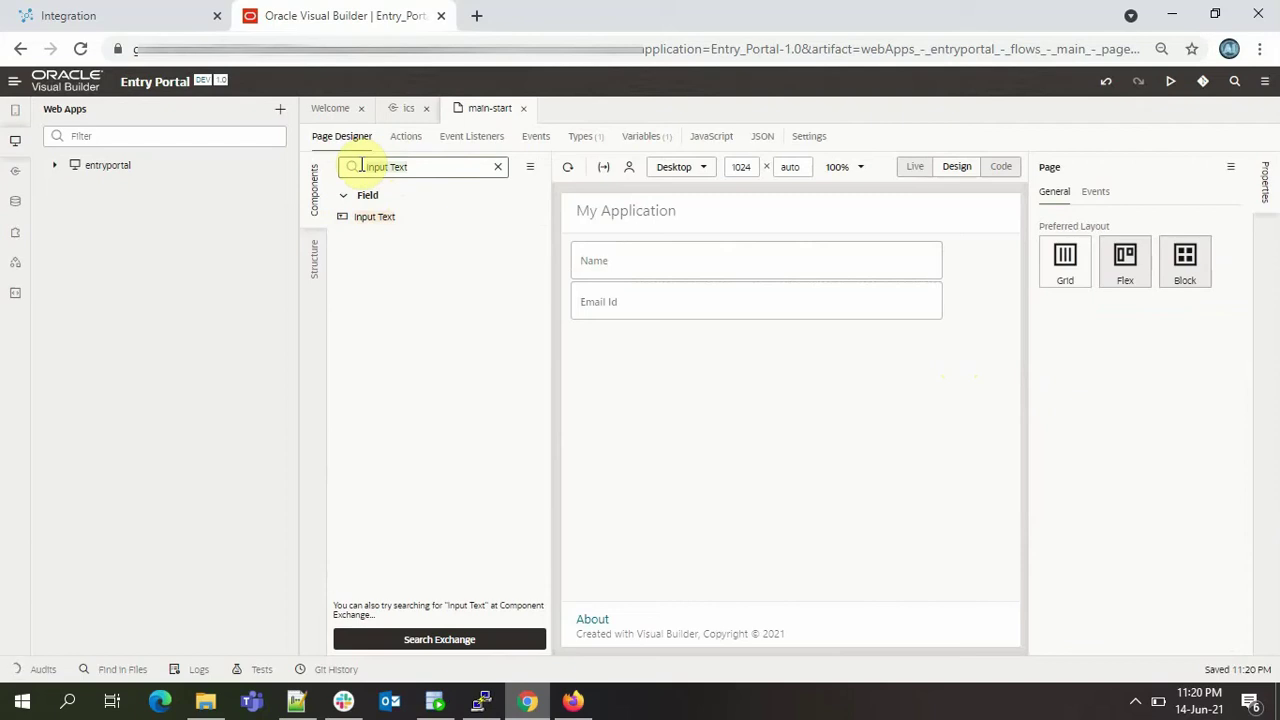
- Add an Input Number below them with the label hint Age
type("Input")
left_click_drag(382, 237, 659, 388)
left_click(1100, 287)
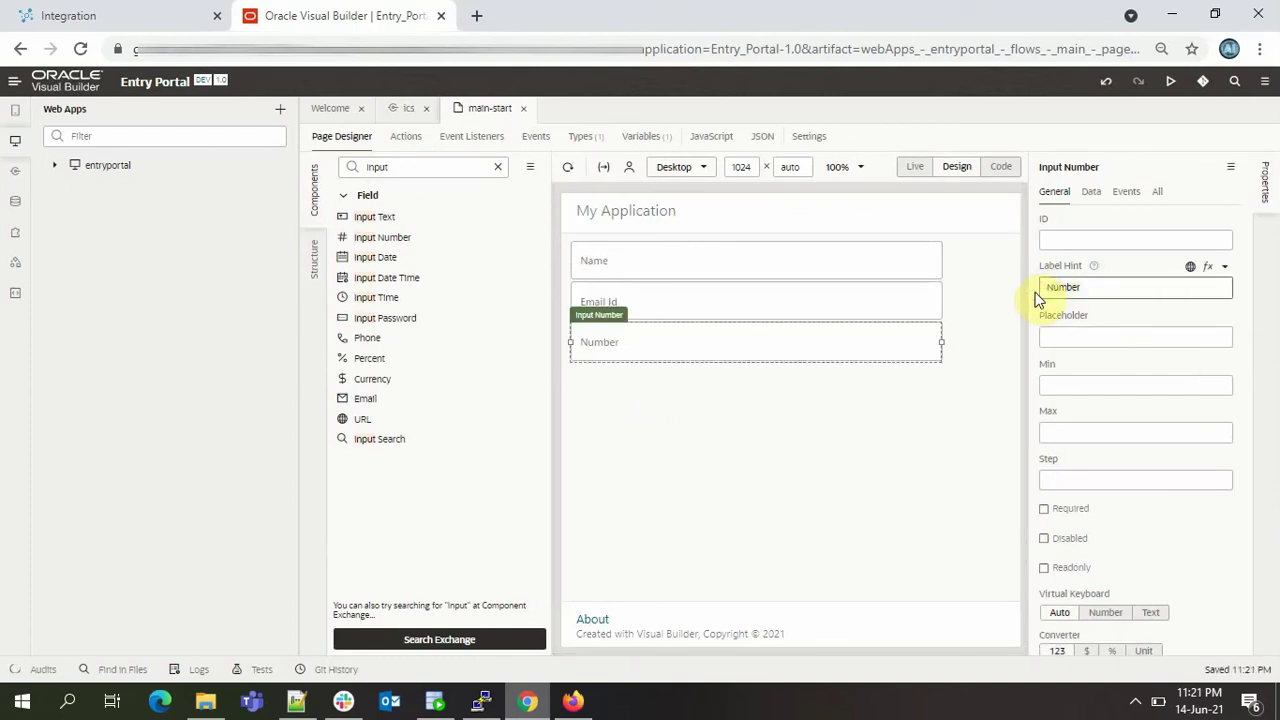
left_click(646, 266)
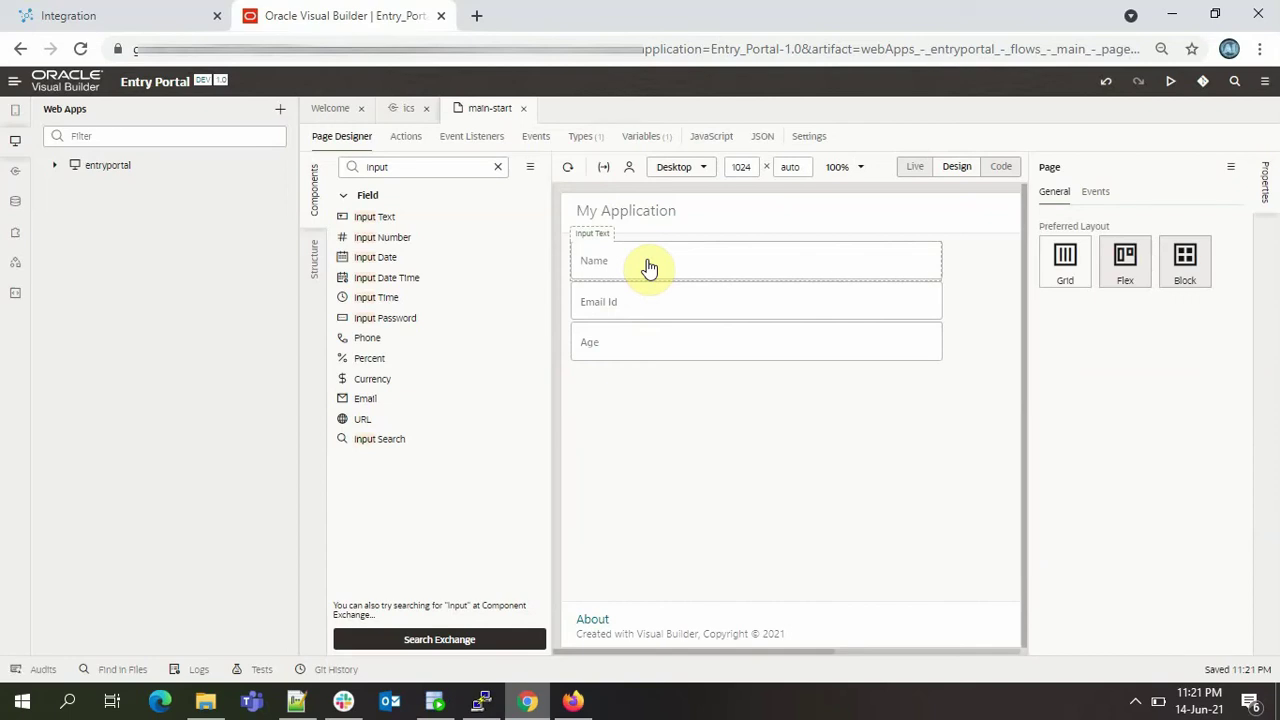
left_click(647, 265)
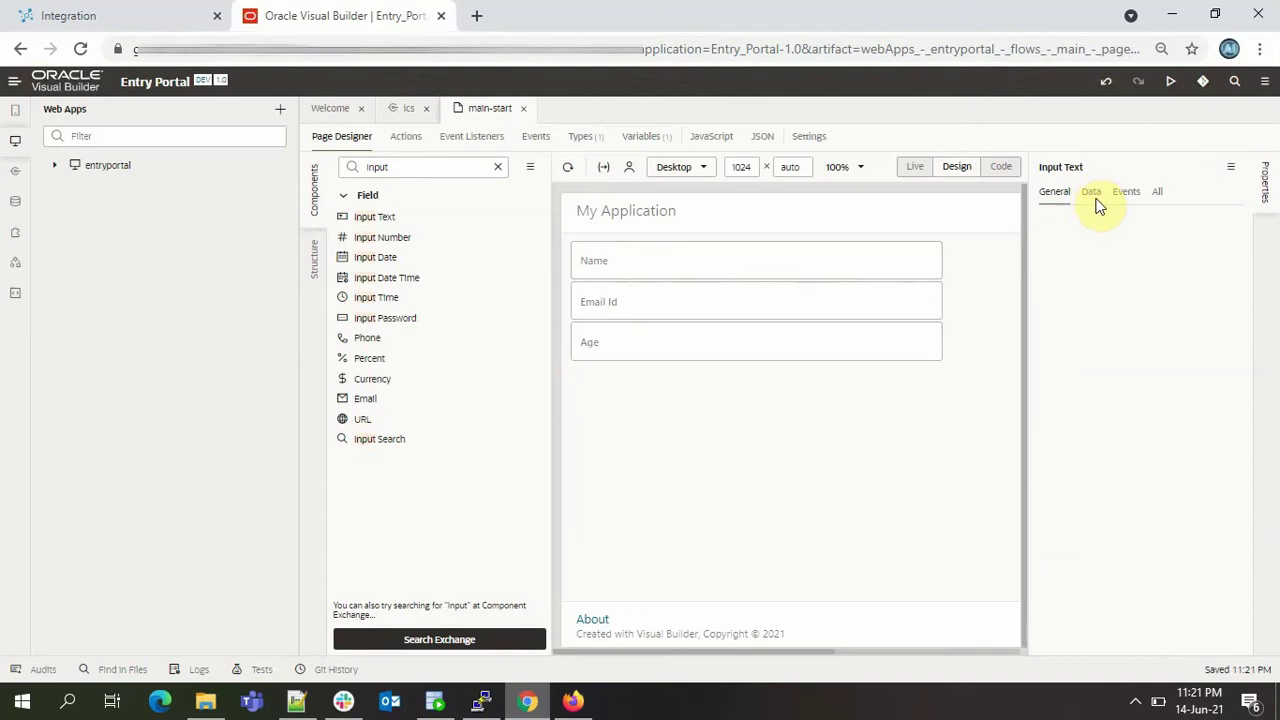
- Bind the Name field's value to Entry_Var.name
left_click(786, 271)
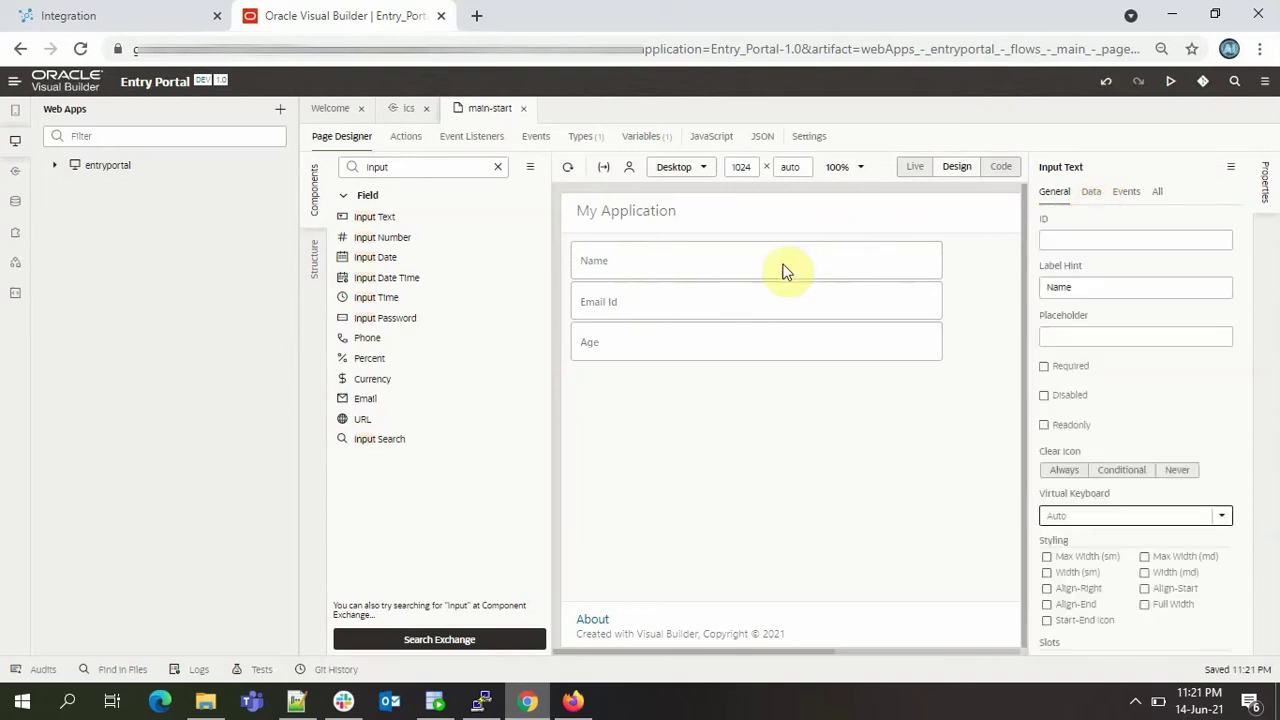
left_click(1089, 193)
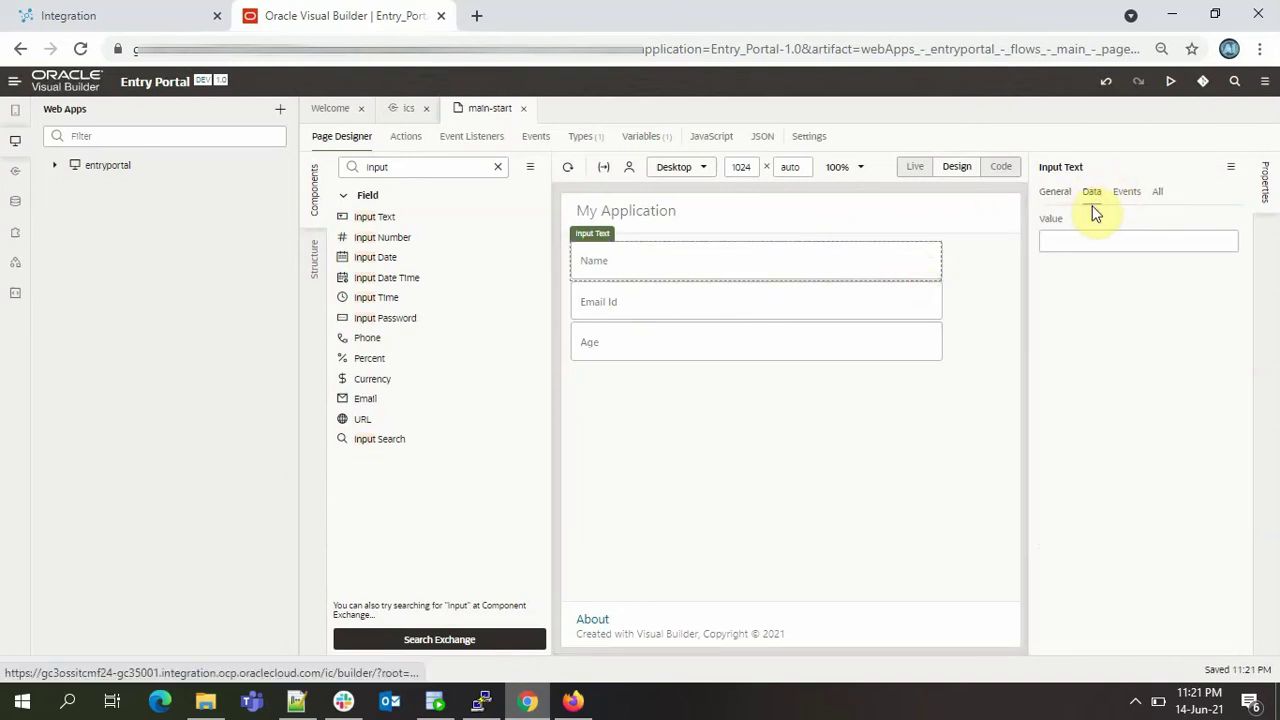
left_click(1232, 220)
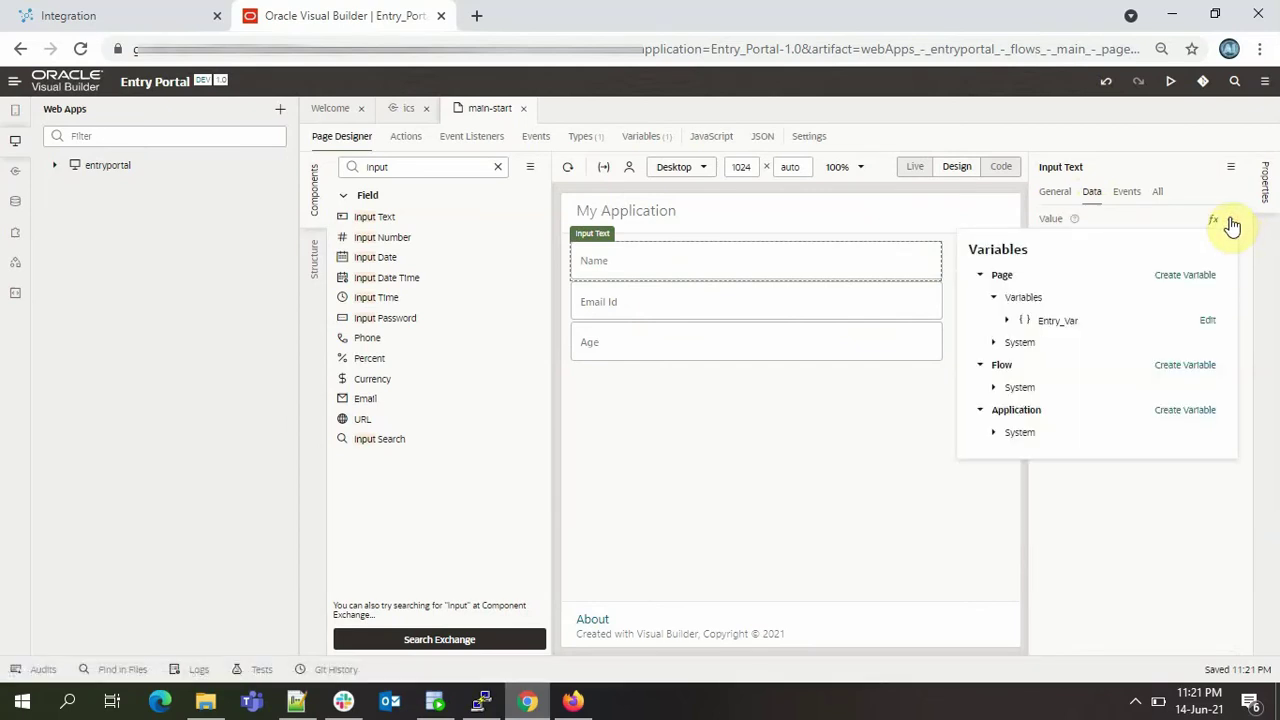
left_click(1008, 321)
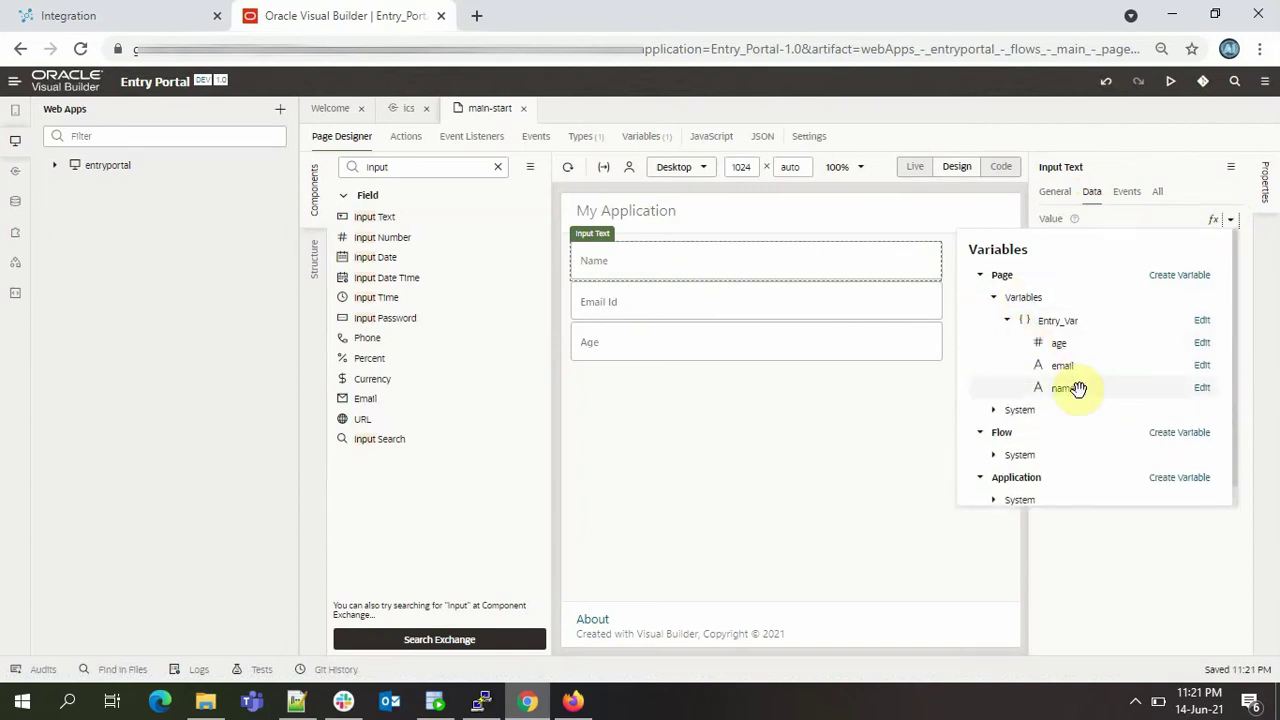
left_click(1066, 388)
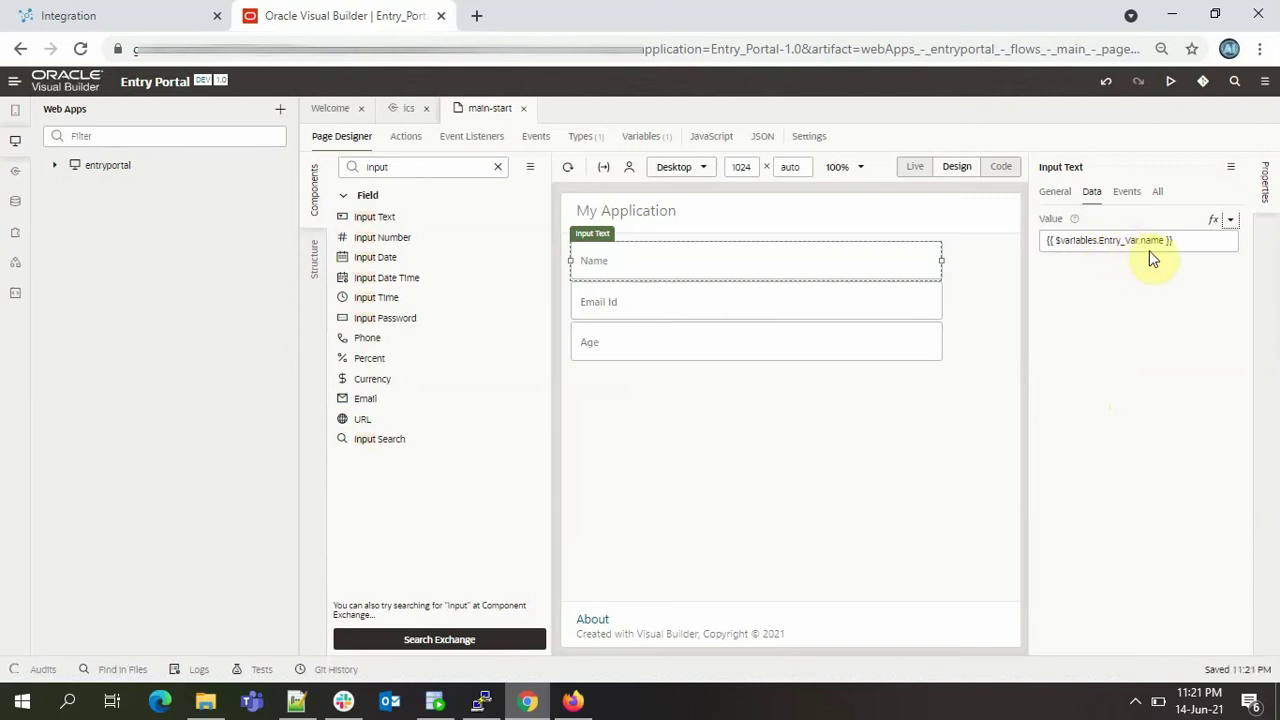
- Bind the Email Id field's value to Entry_Var.email
left_click(760, 302)
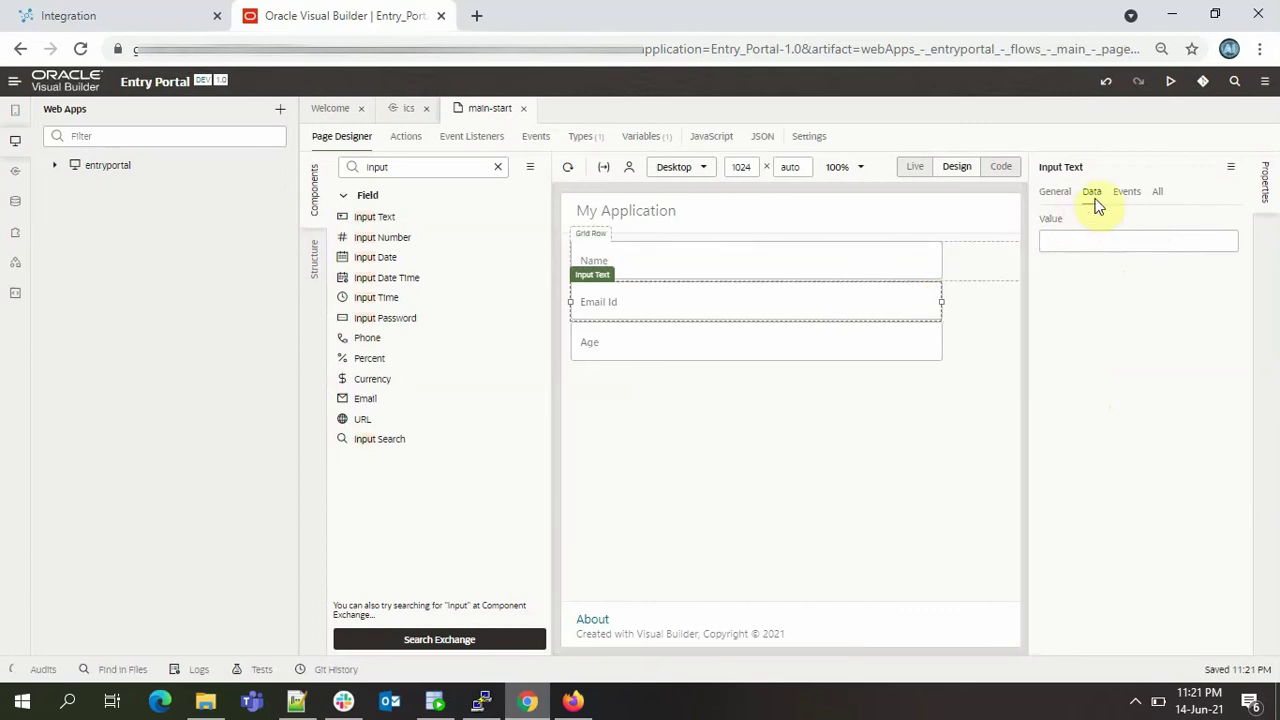
left_click(1232, 221)
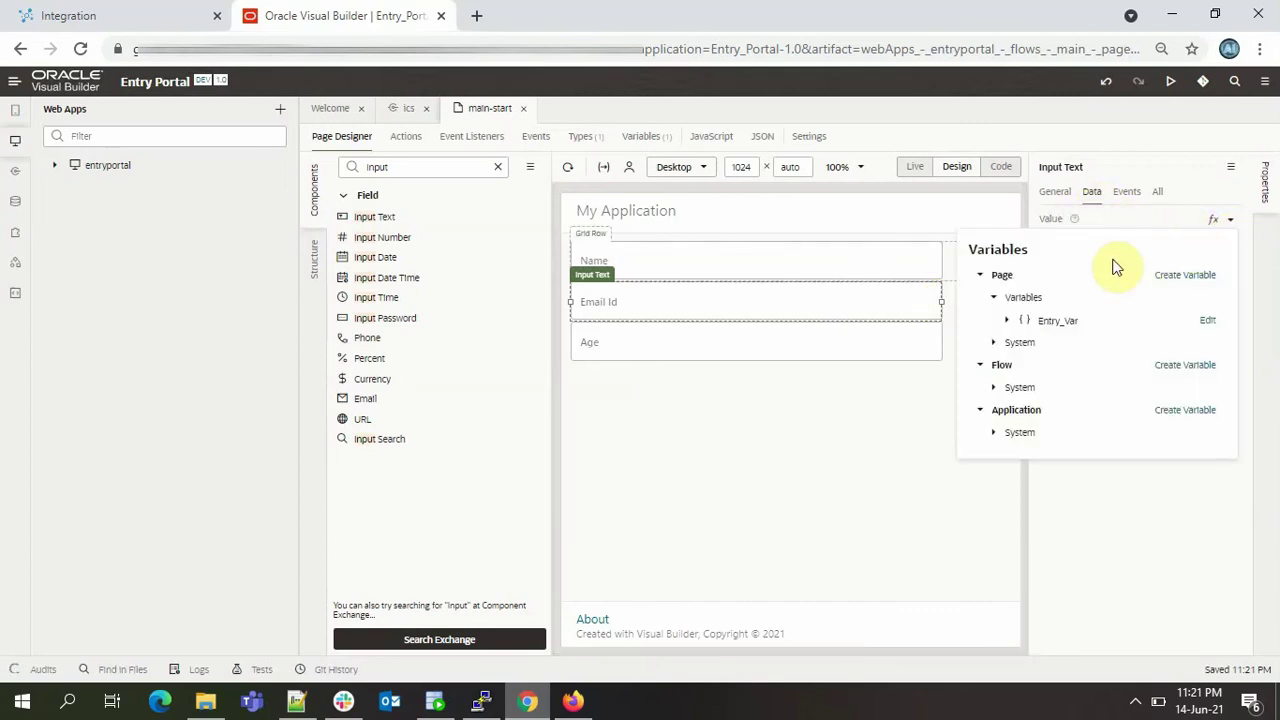
left_click(1009, 321)
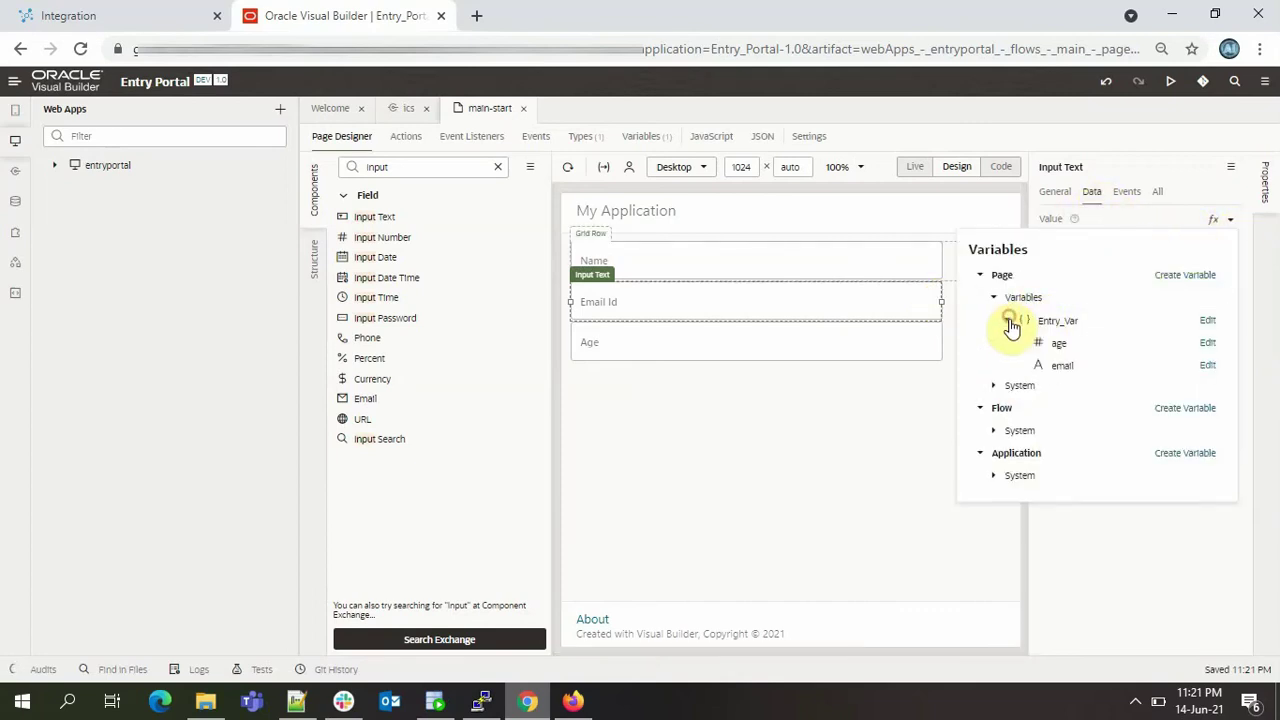
left_click(1056, 366)
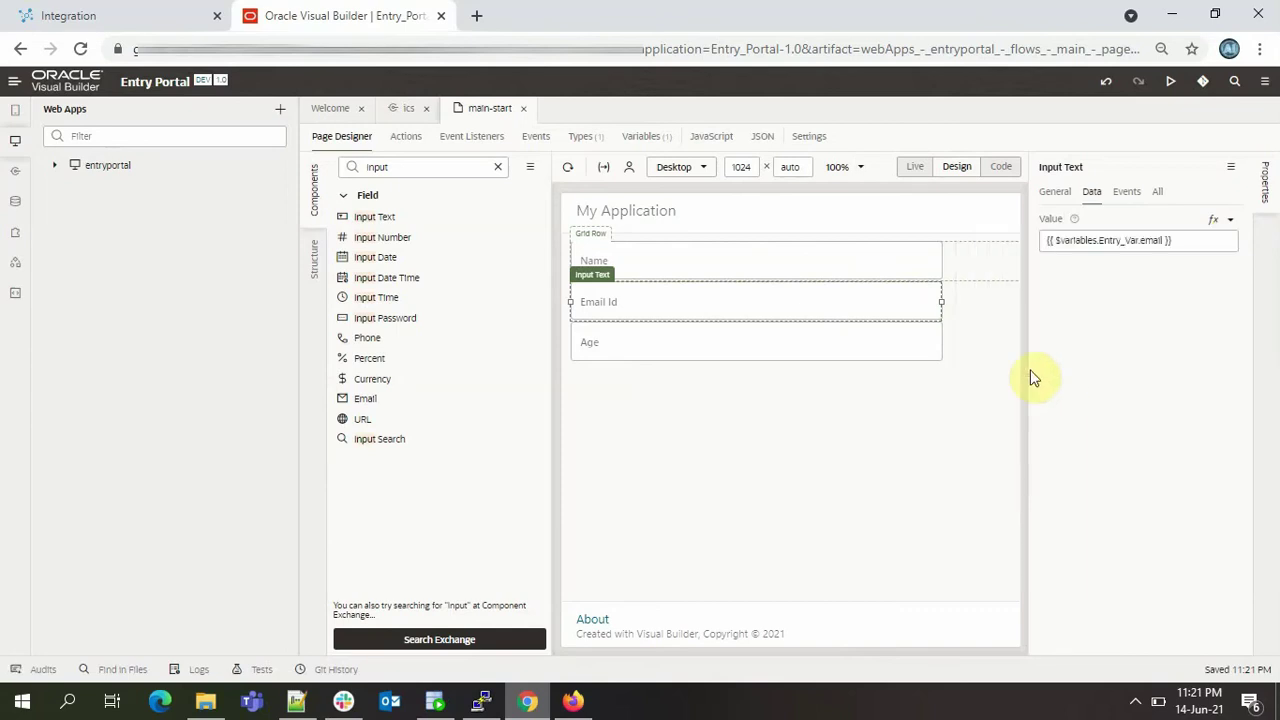
- Bind the Age field's value to Entry_Var.age
left_click(778, 341)
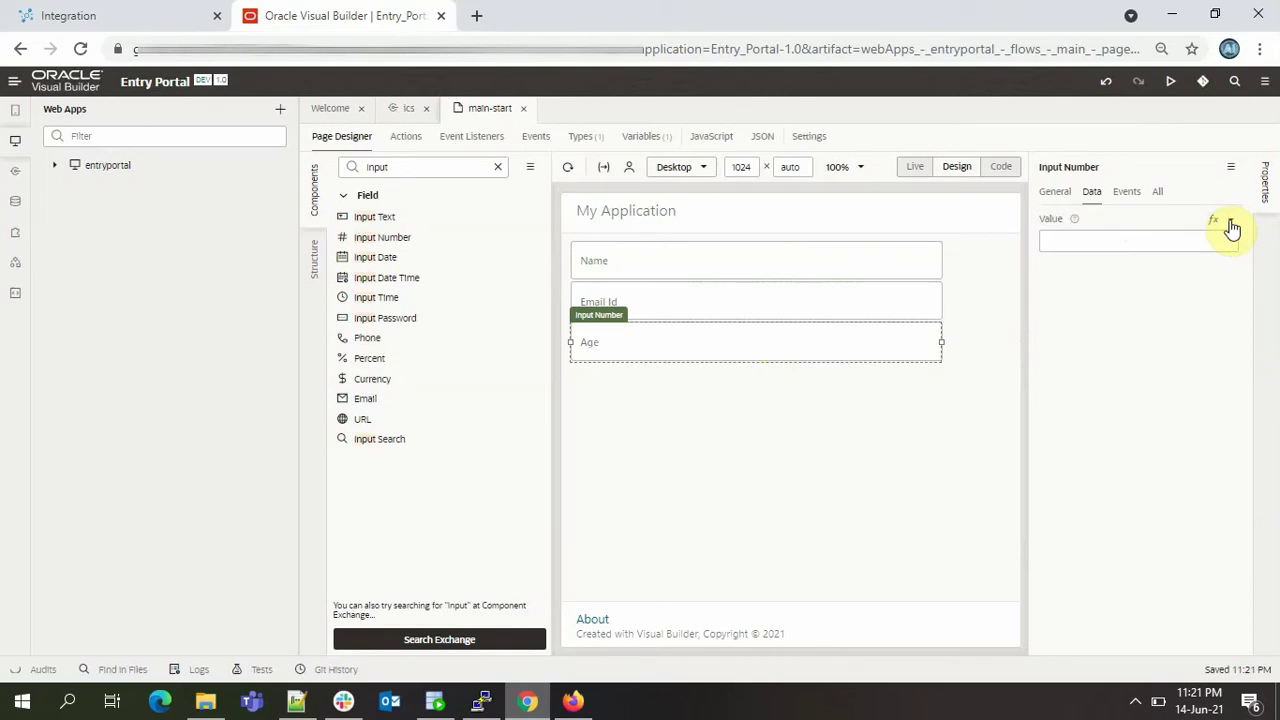
left_click(1230, 221)
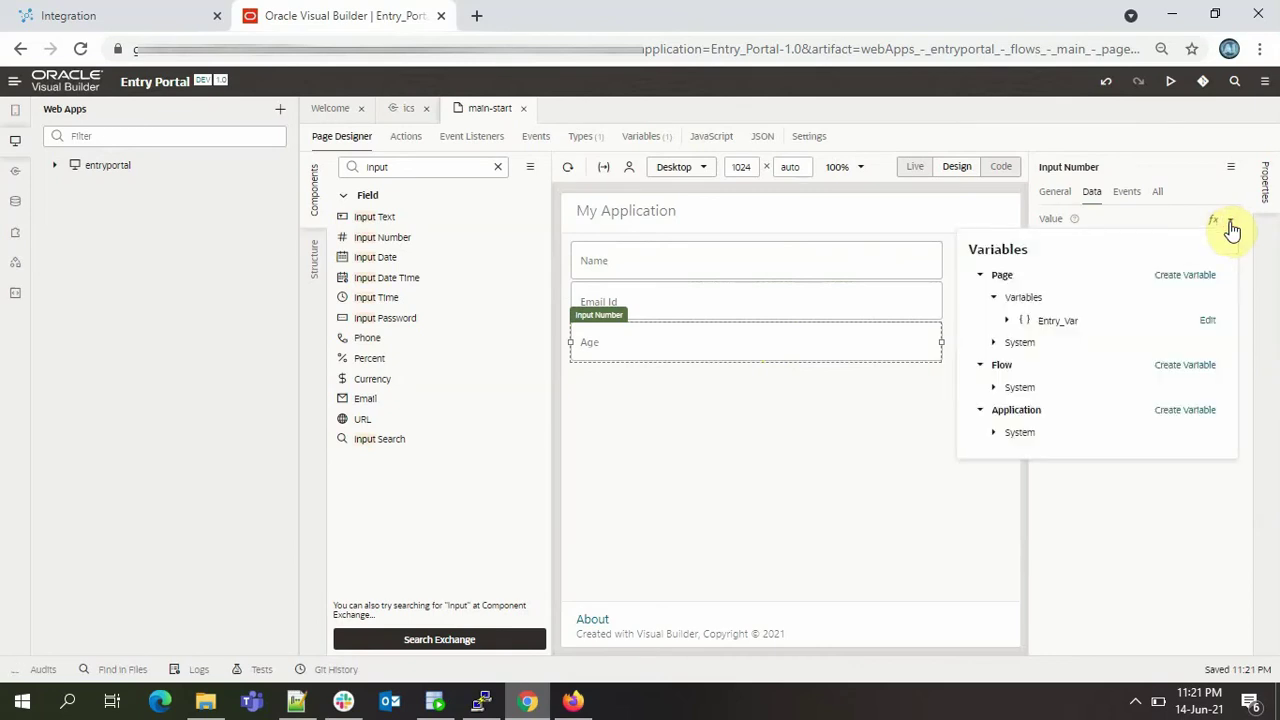
left_click(1008, 322)
left_click(1040, 344)
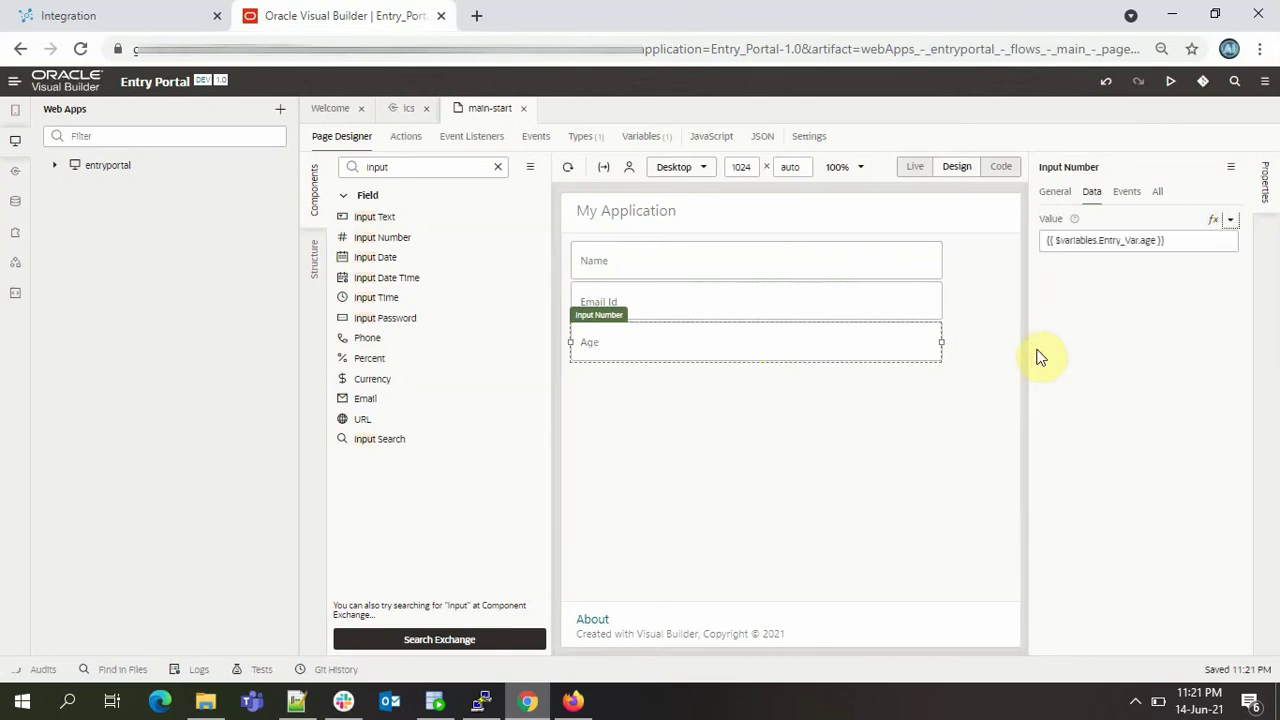
left_click(910, 420)
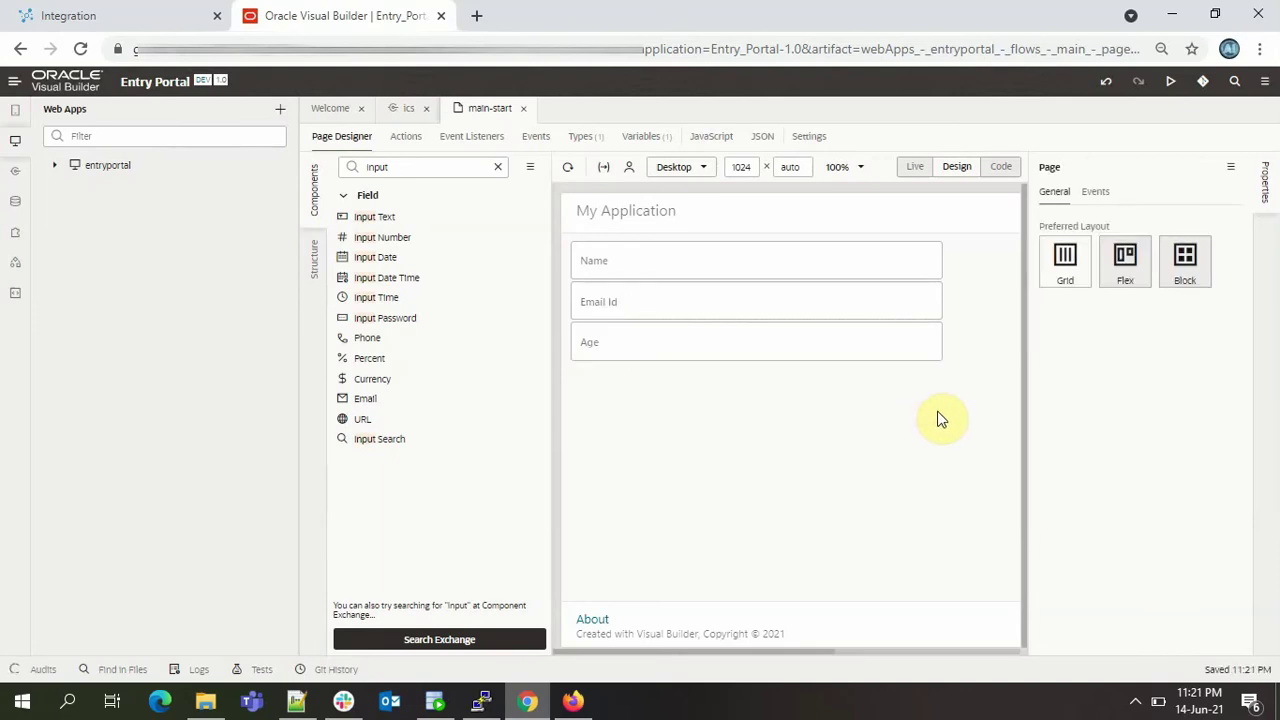
- Place a Button below the Age field and change its text to Submit
left_click(348, 170)
type("Button")
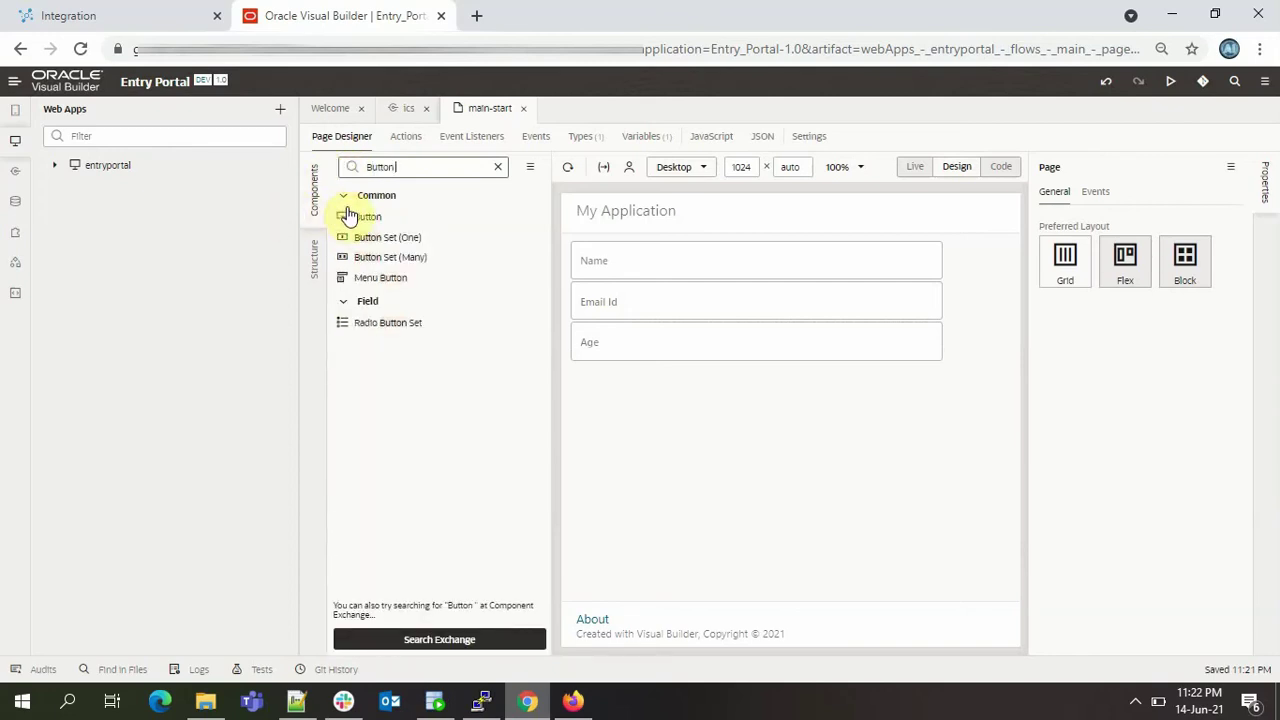
left_click_drag(345, 216, 691, 443)
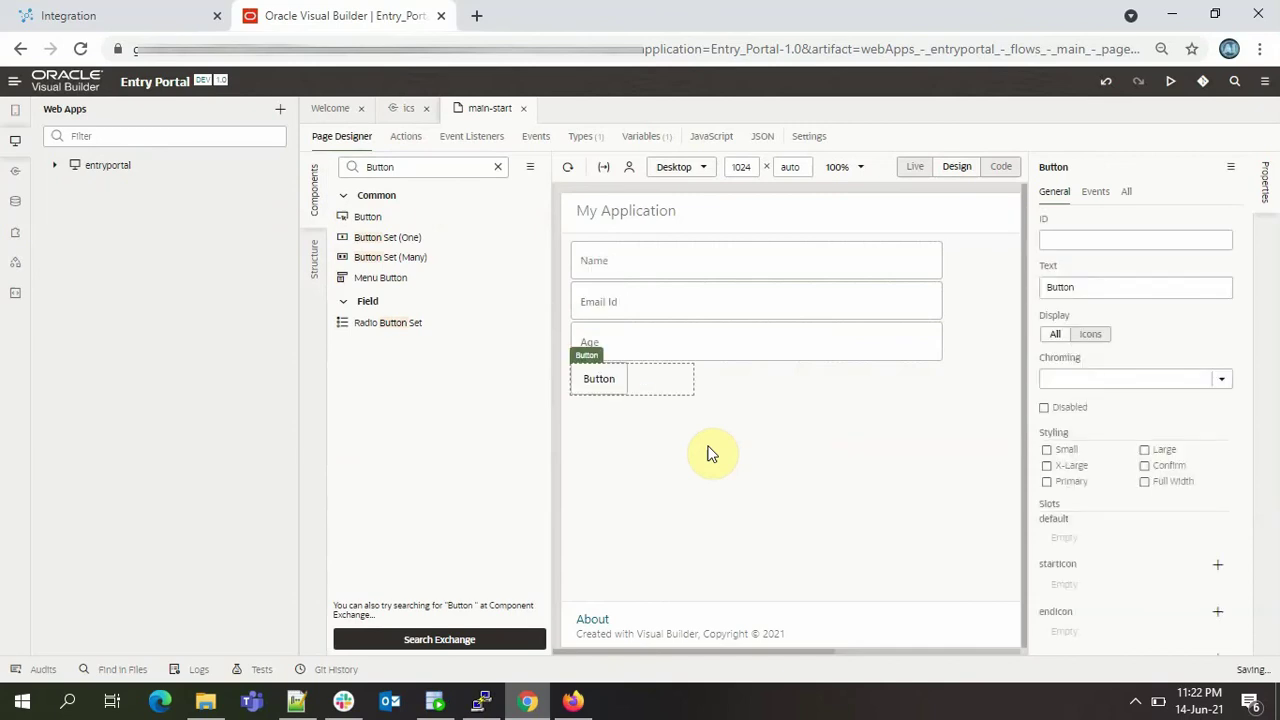
left_click_drag(1160, 287, 1028, 296)
type("Submit")
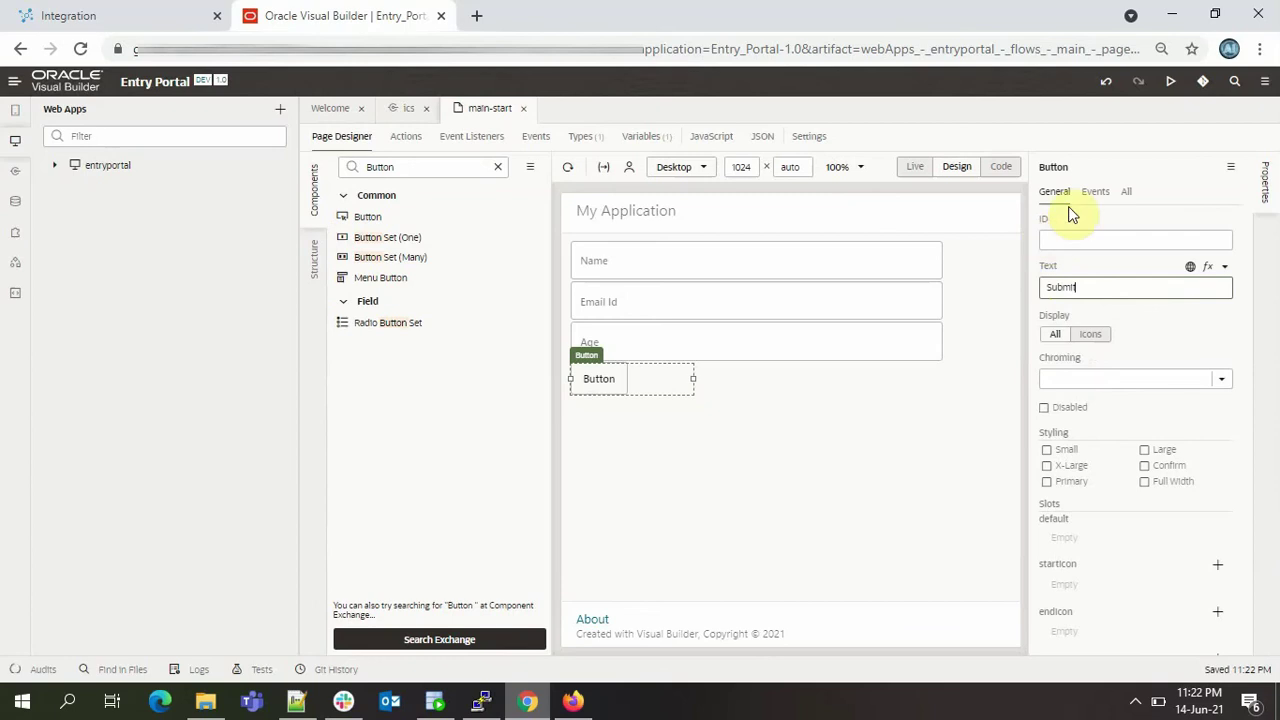
left_click(1095, 191)
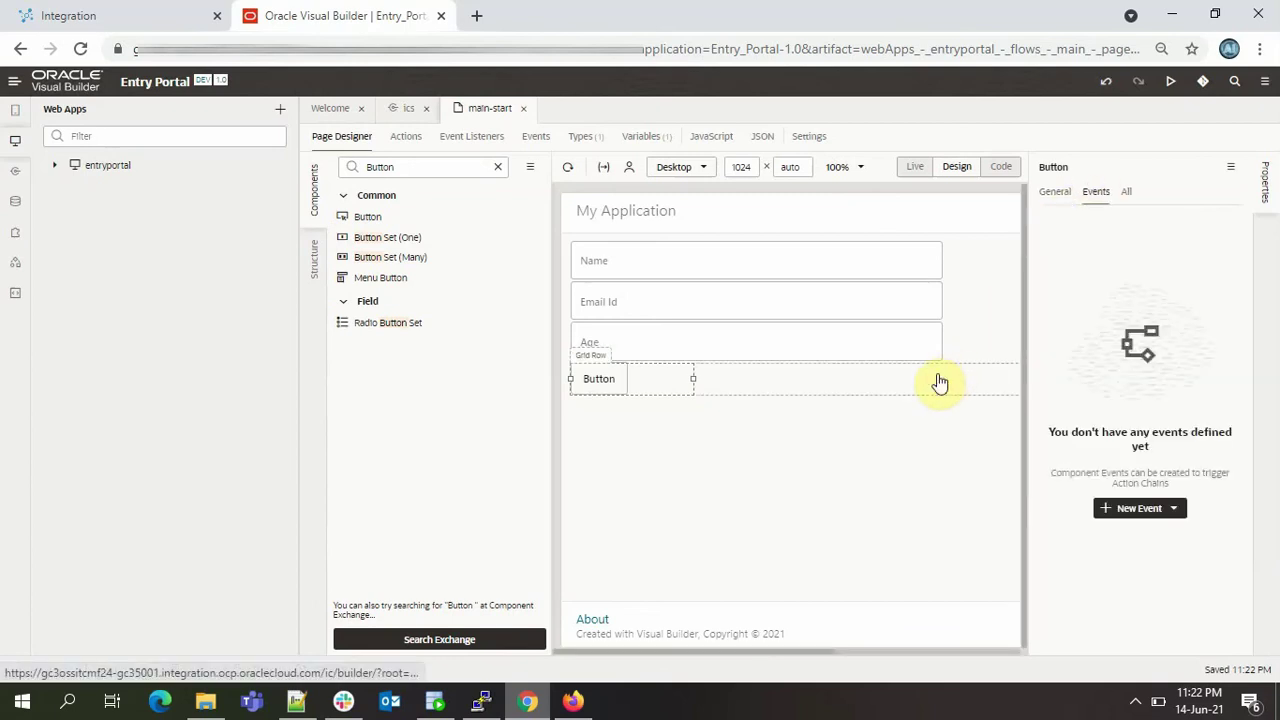
- Create ButtonActionChain with a Call REST action using the ics POST /personInfo endpoint
left_click(1165, 512)
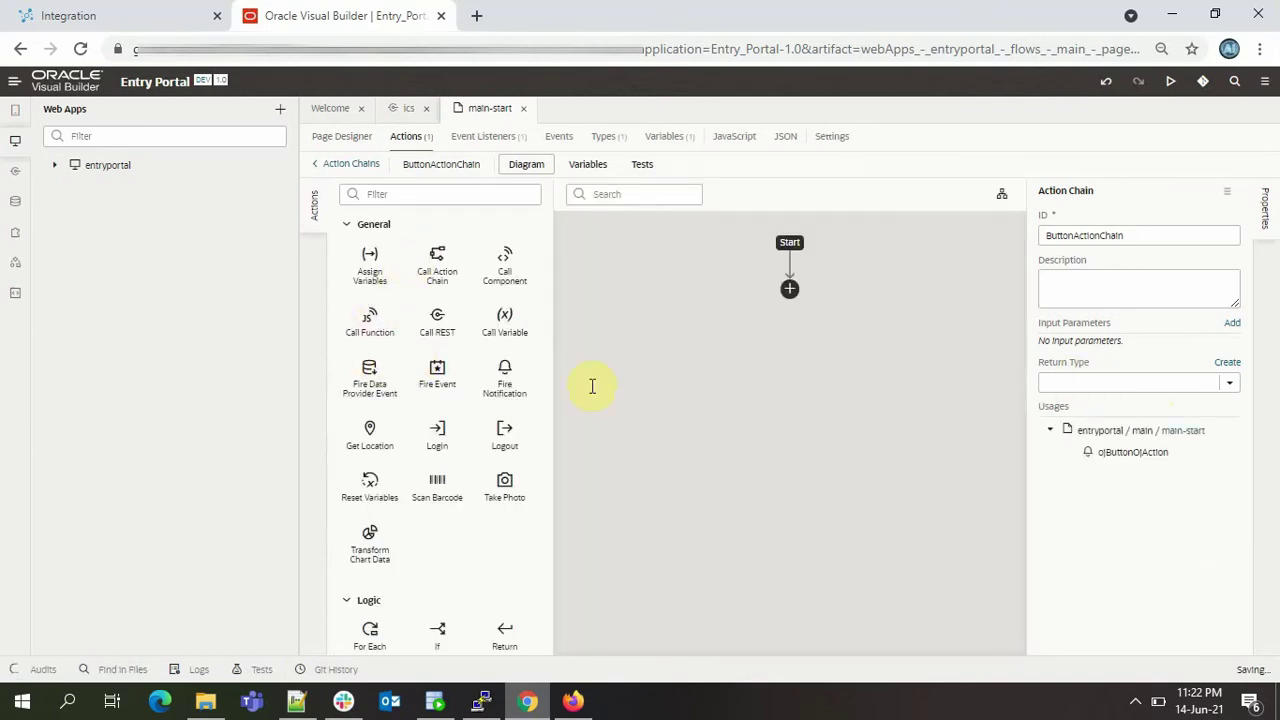
left_click_drag(437, 322, 792, 290)
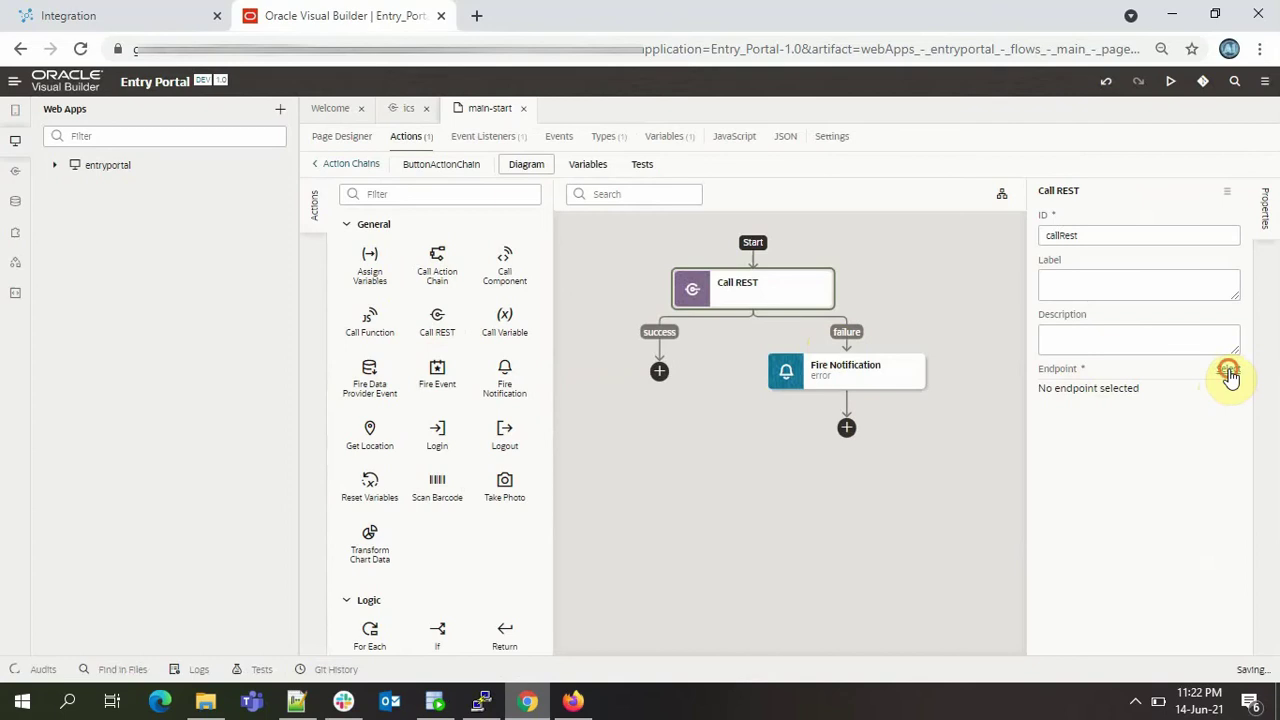
left_click(1228, 371)
left_click(371, 222)
left_click(383, 245)
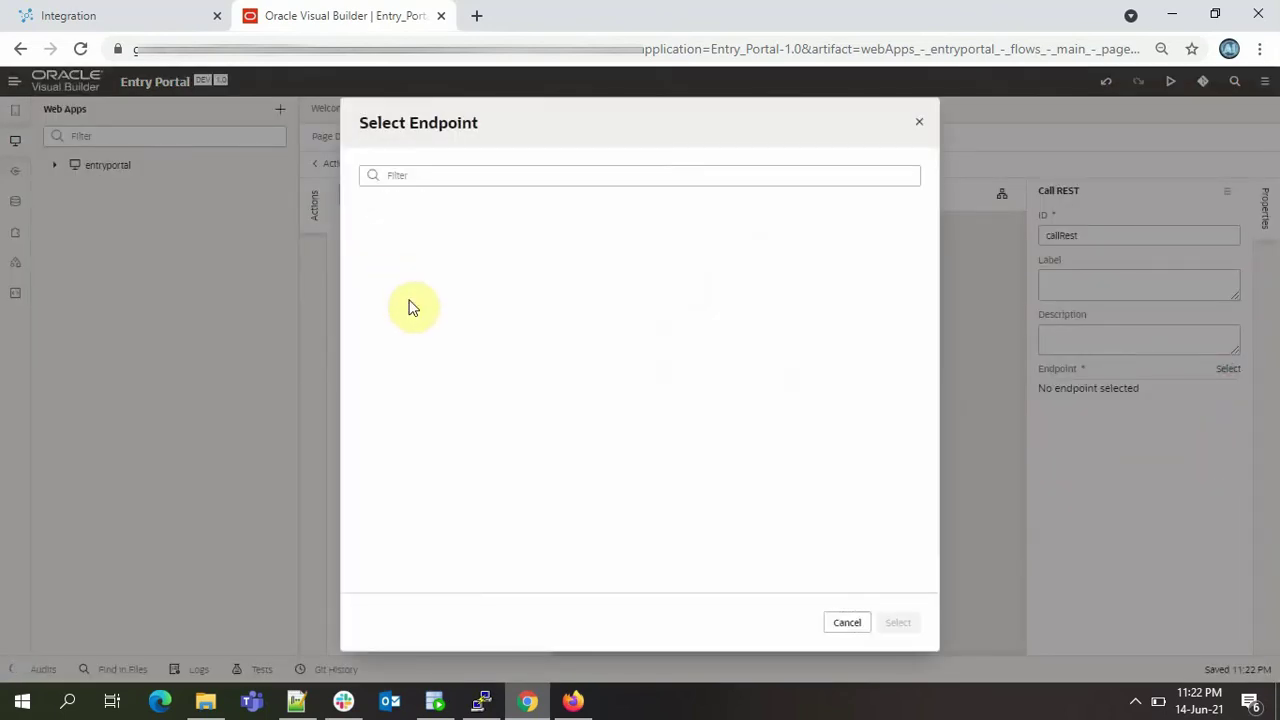
left_click(411, 289)
left_click(460, 318)
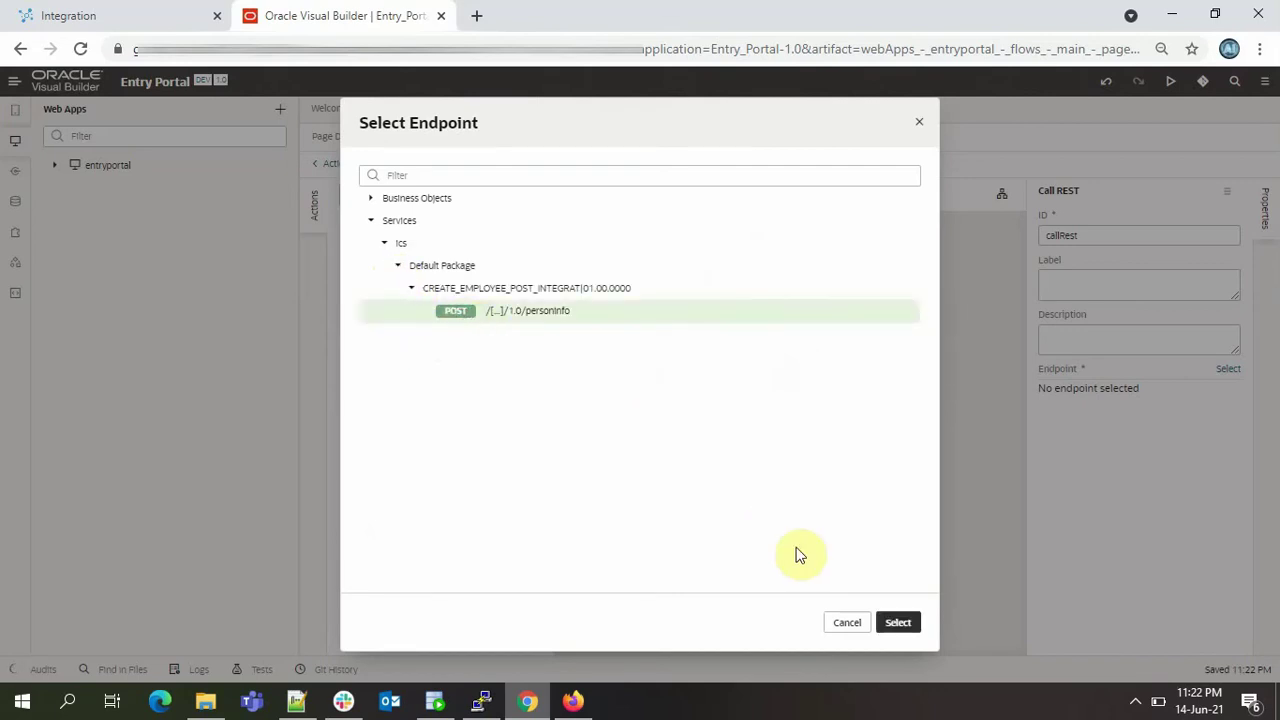
left_click(897, 622)
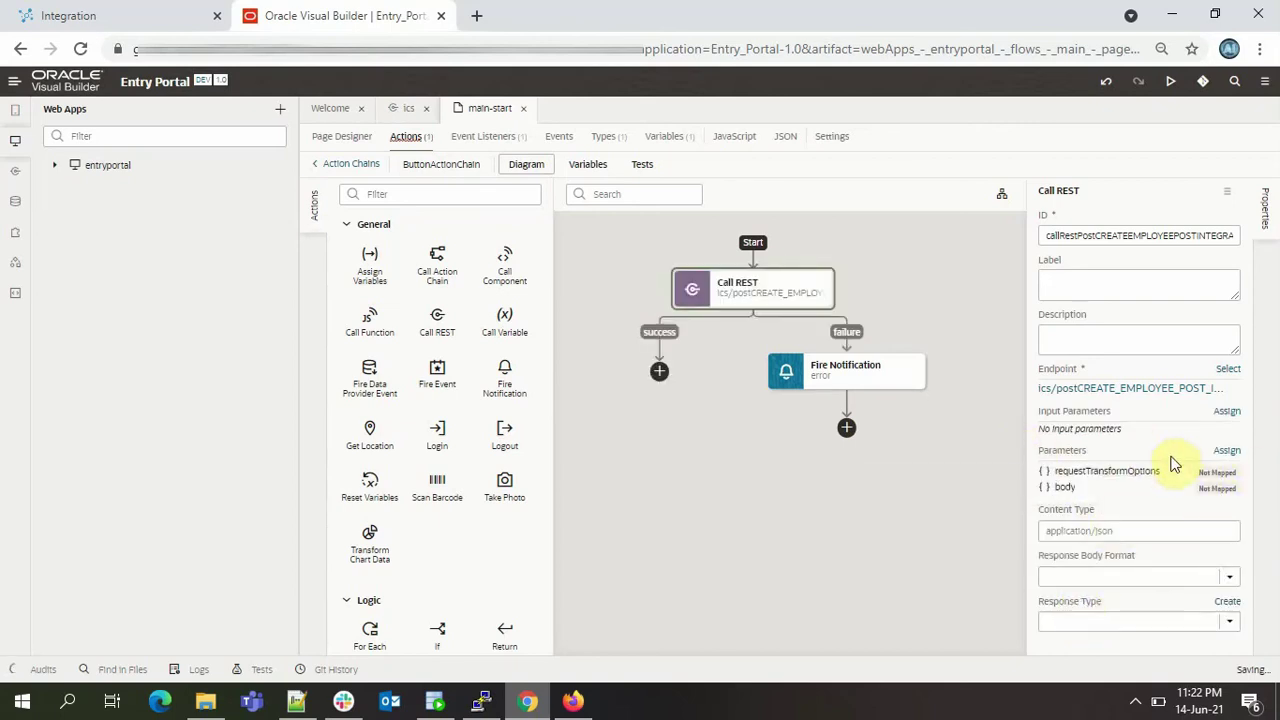
- Map Entry_Var onto the REST call's request body parameter and save the mapping
left_click(1228, 452)
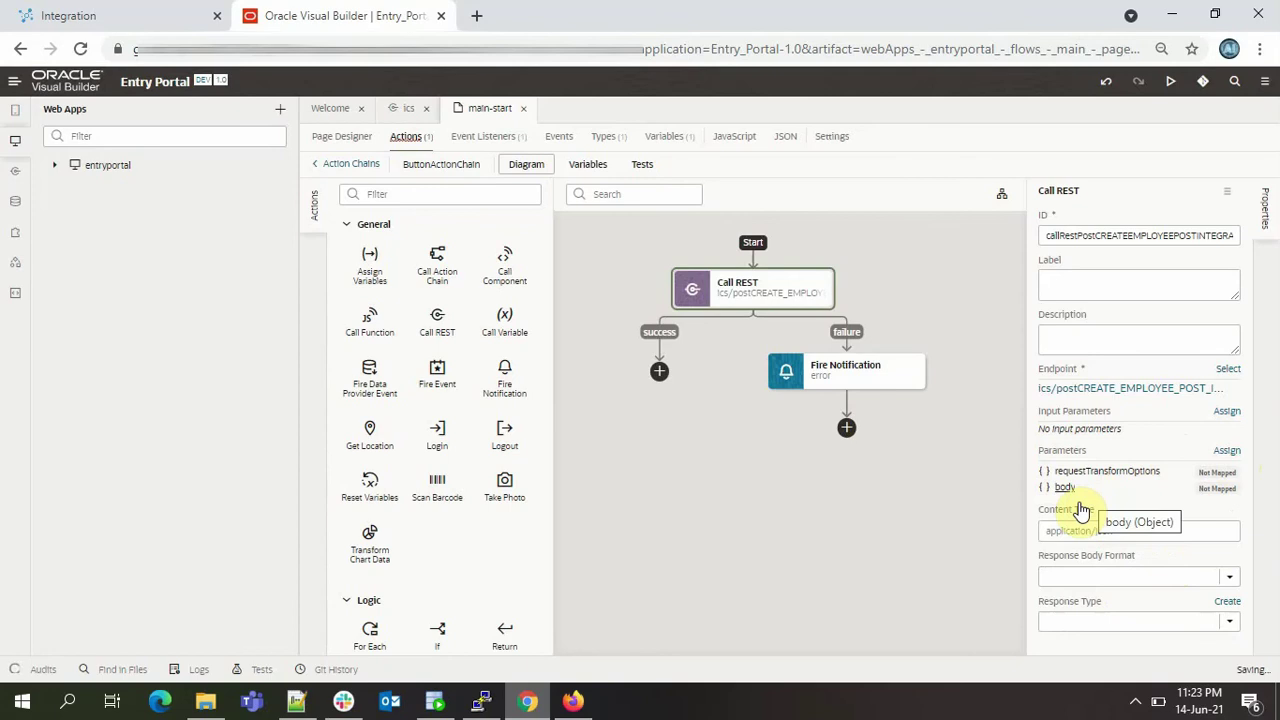
left_click(1088, 497)
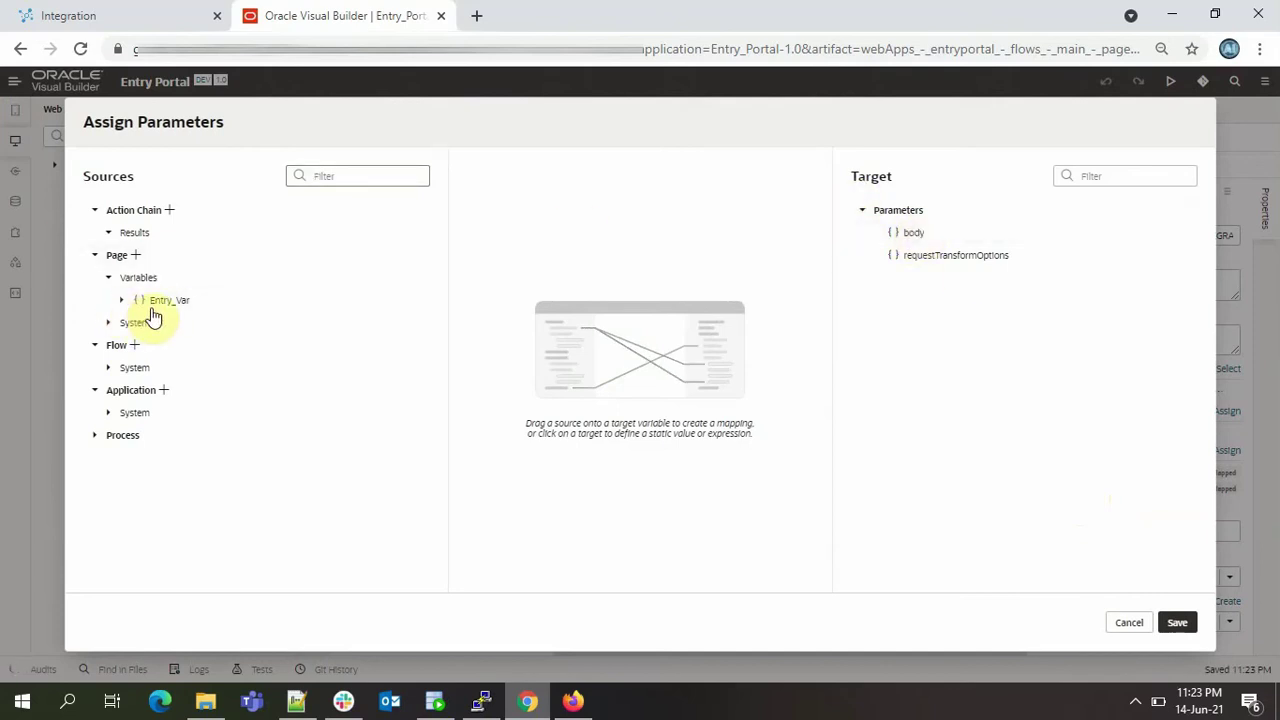
left_click(150, 300)
left_click_drag(149, 294, 934, 234)
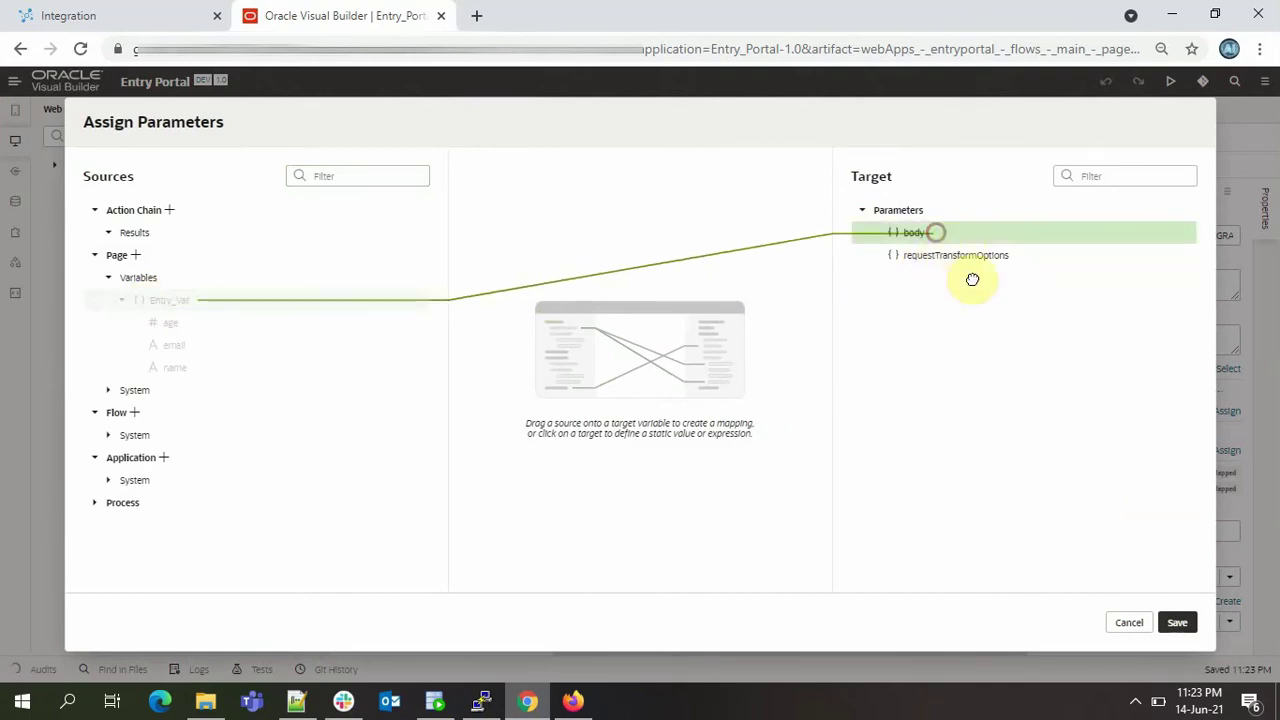
left_click(1178, 623)
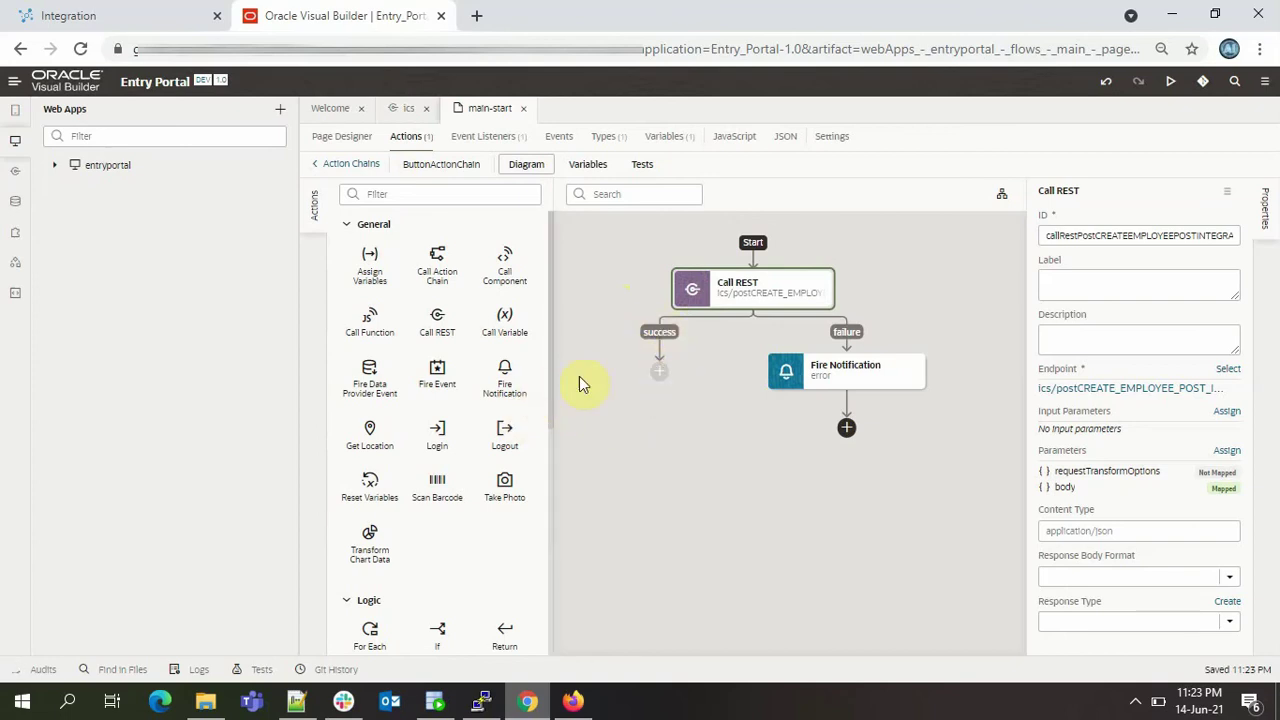
- Add a success notification with summary 'Record Inserted', message 'Success' and type info
left_click_drag(502, 372, 661, 386)
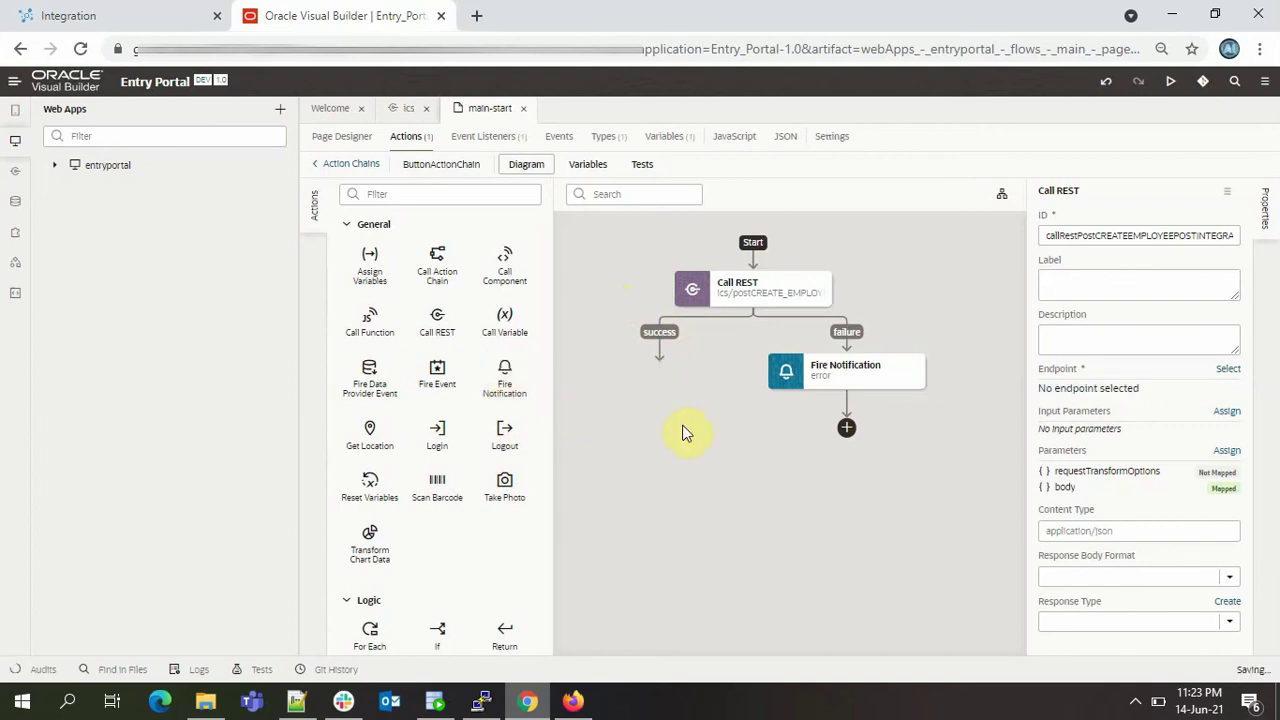
left_click(1097, 436)
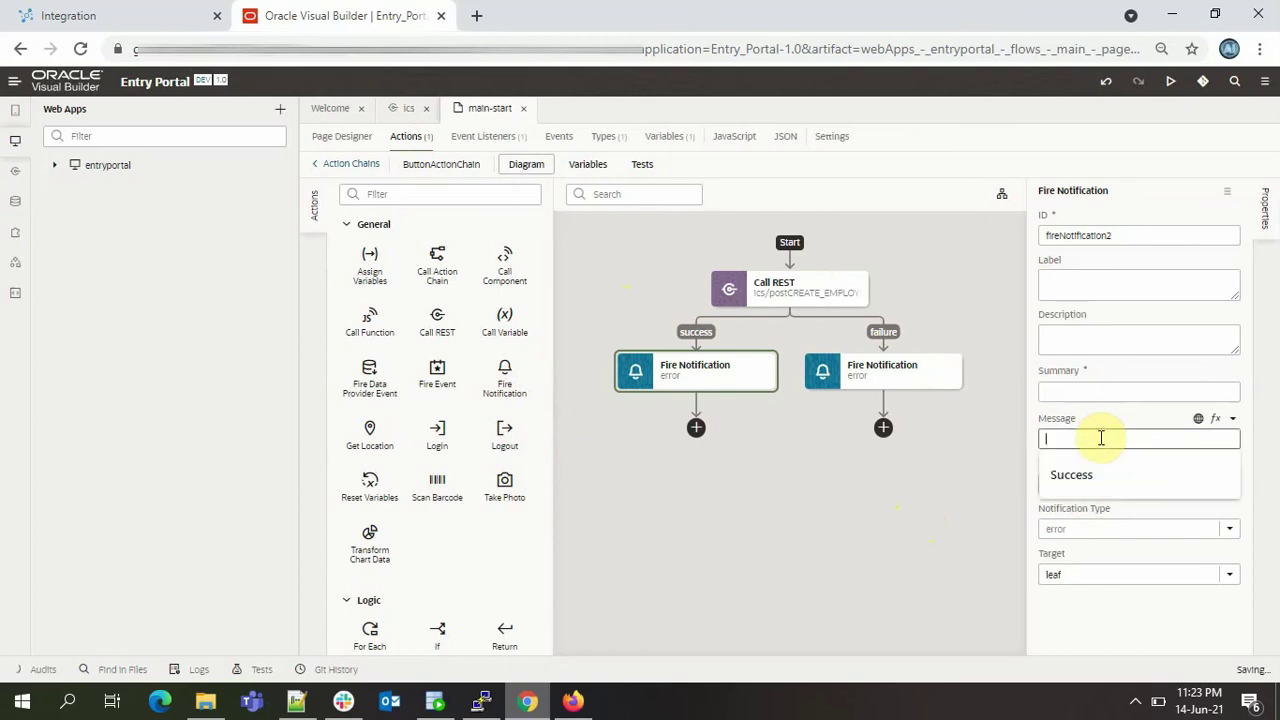
left_click(1088, 391)
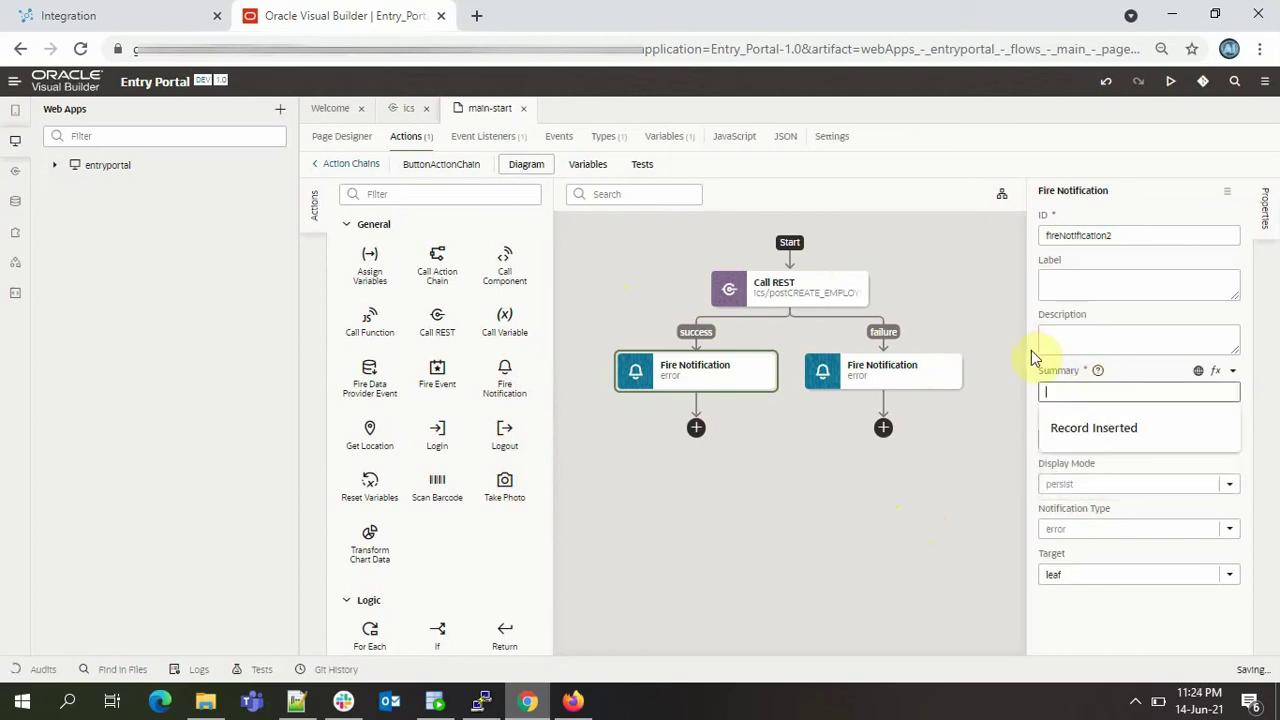
left_click(1132, 428)
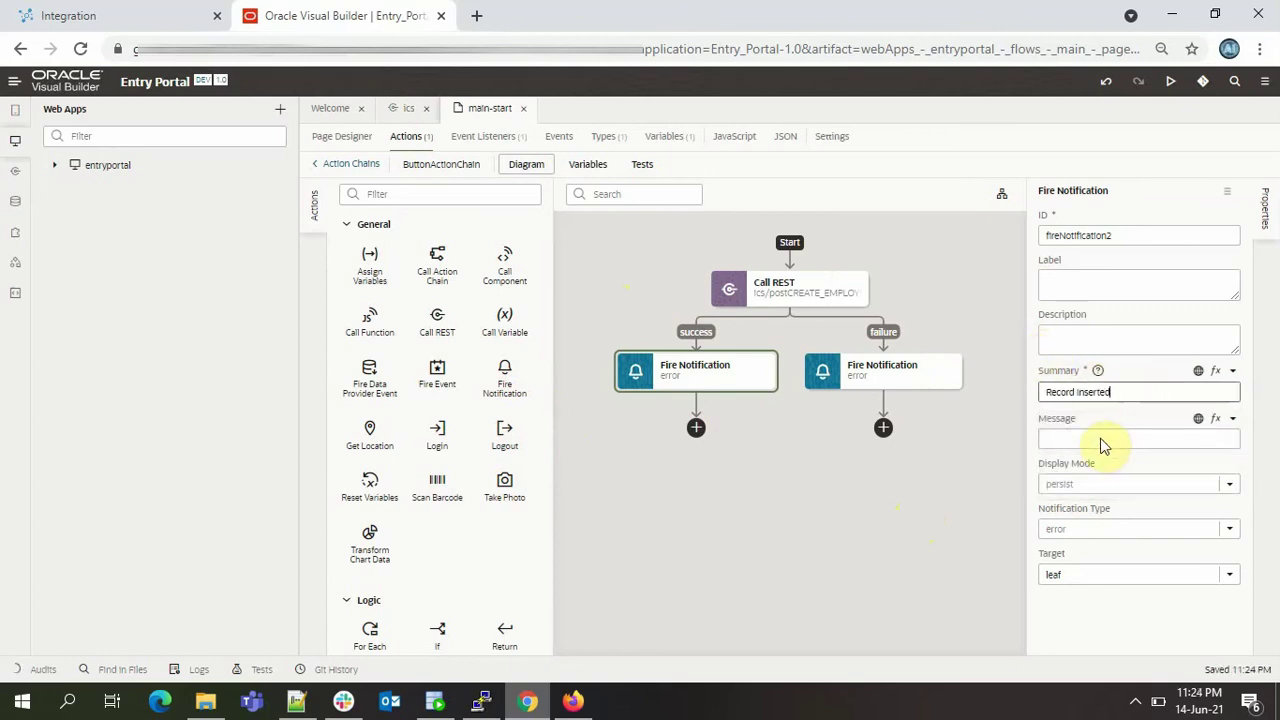
left_click(1099, 438)
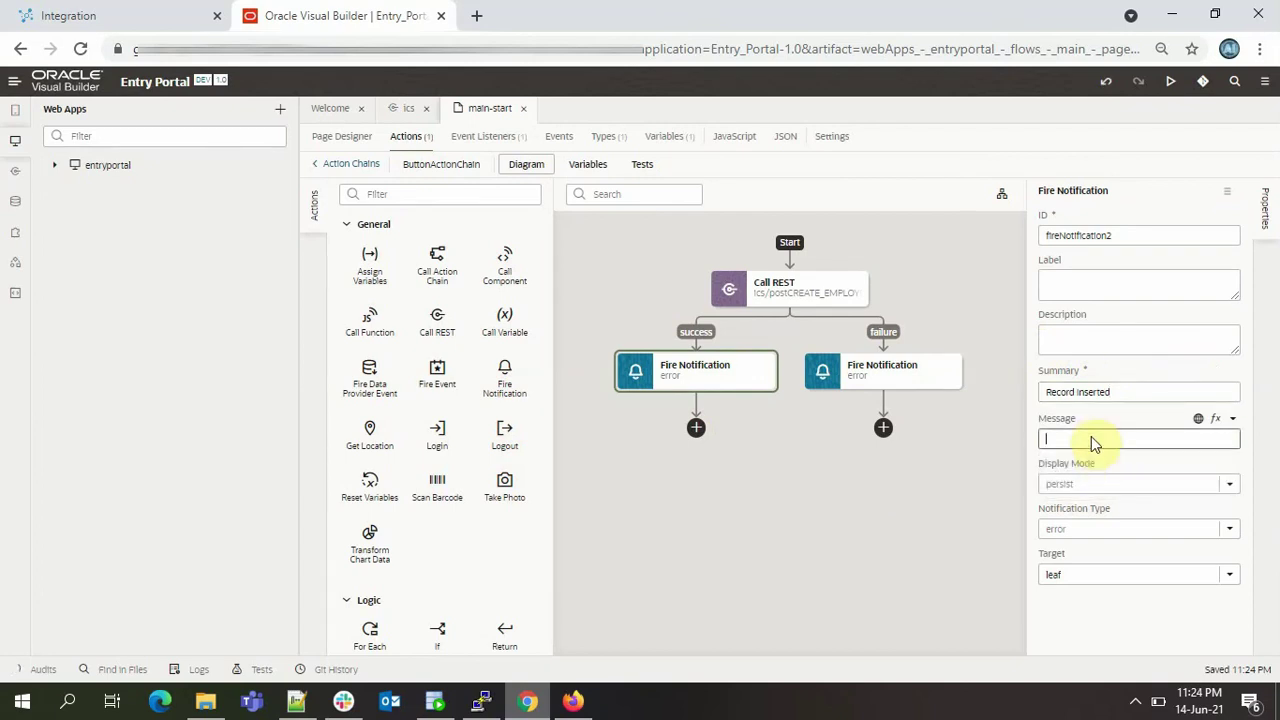
left_click(1108, 484)
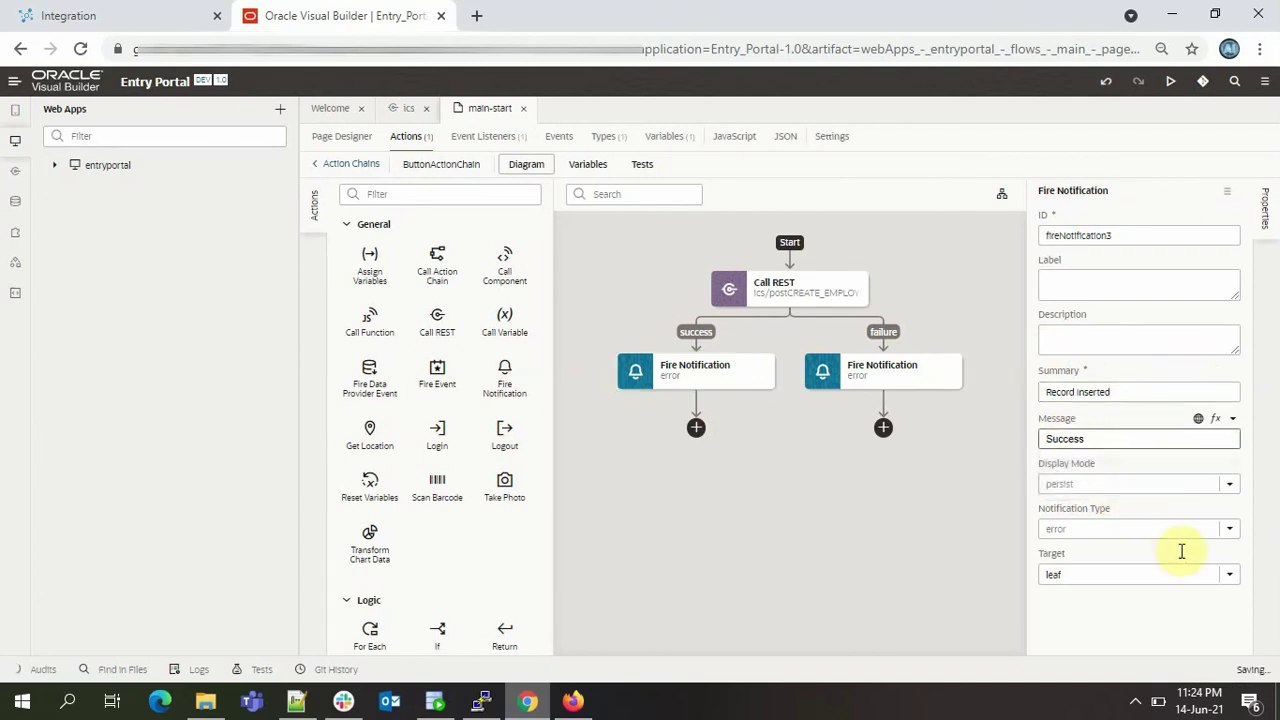
left_click(1236, 540)
left_click(1065, 555)
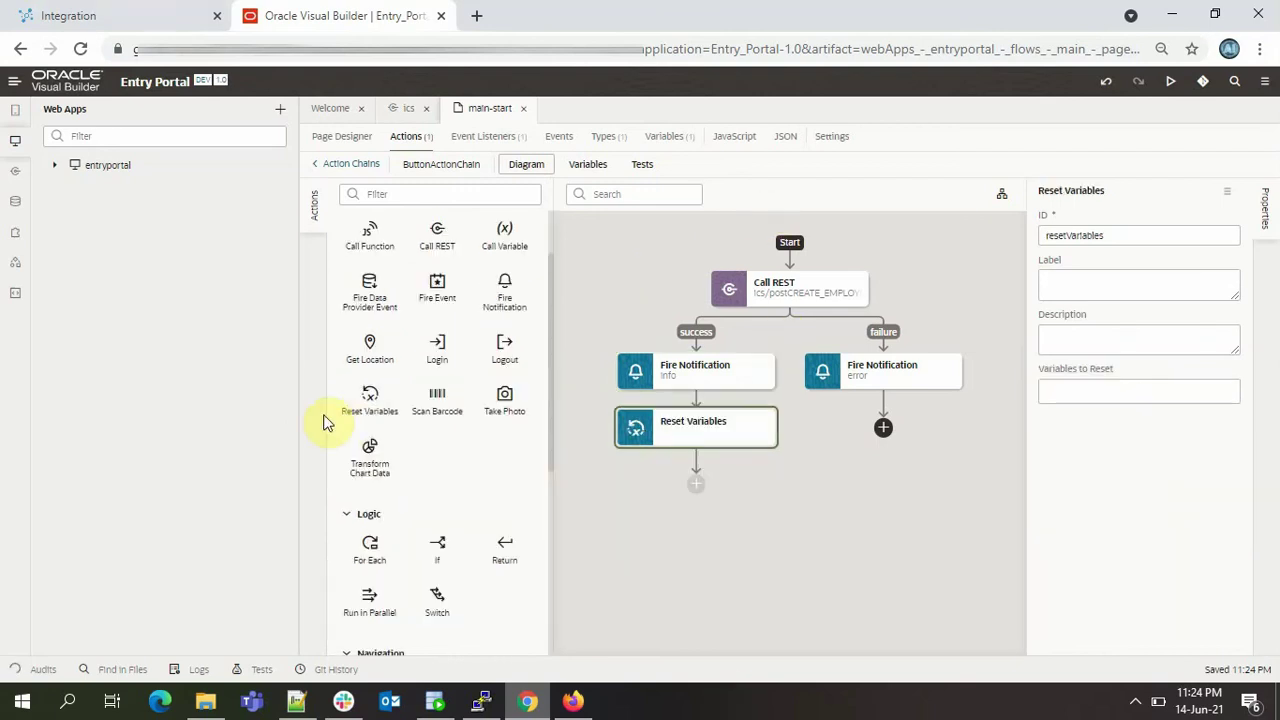
- Add a Reset Variables step clearing Entry_Var.age, .email and .name, then run the app preview
left_click_drag(337, 400, 628, 447)
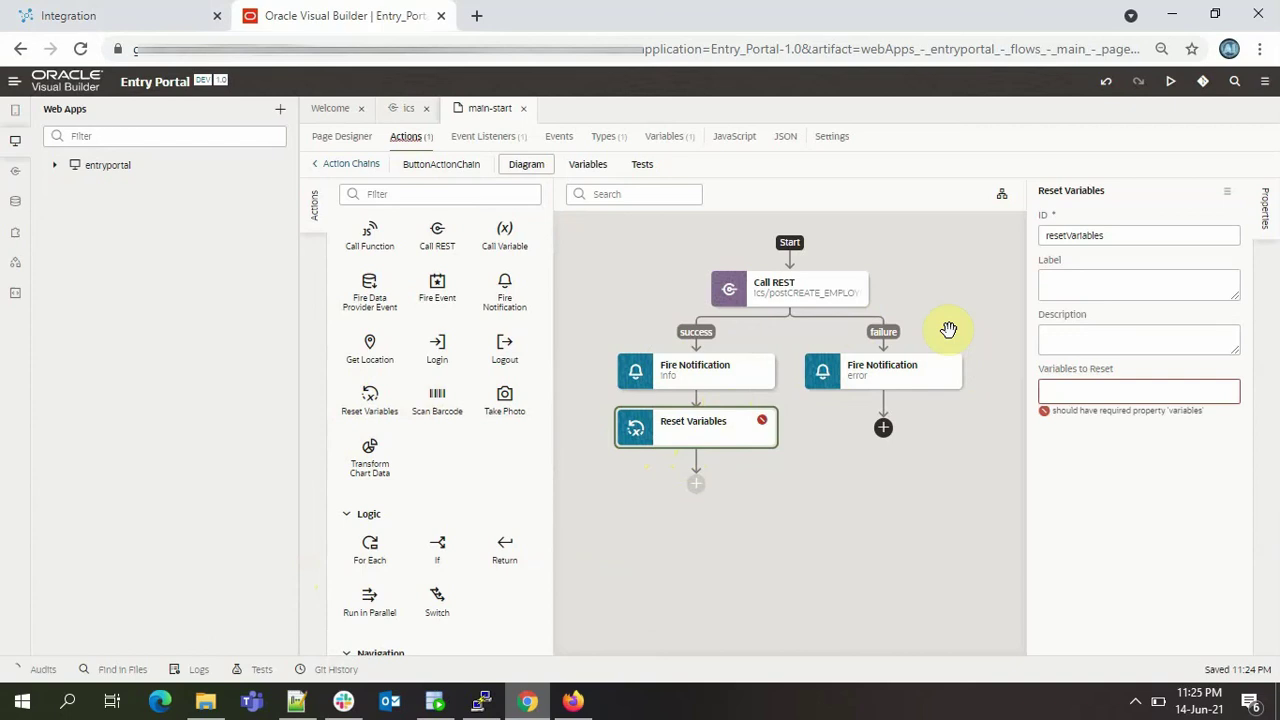
left_click(1104, 394)
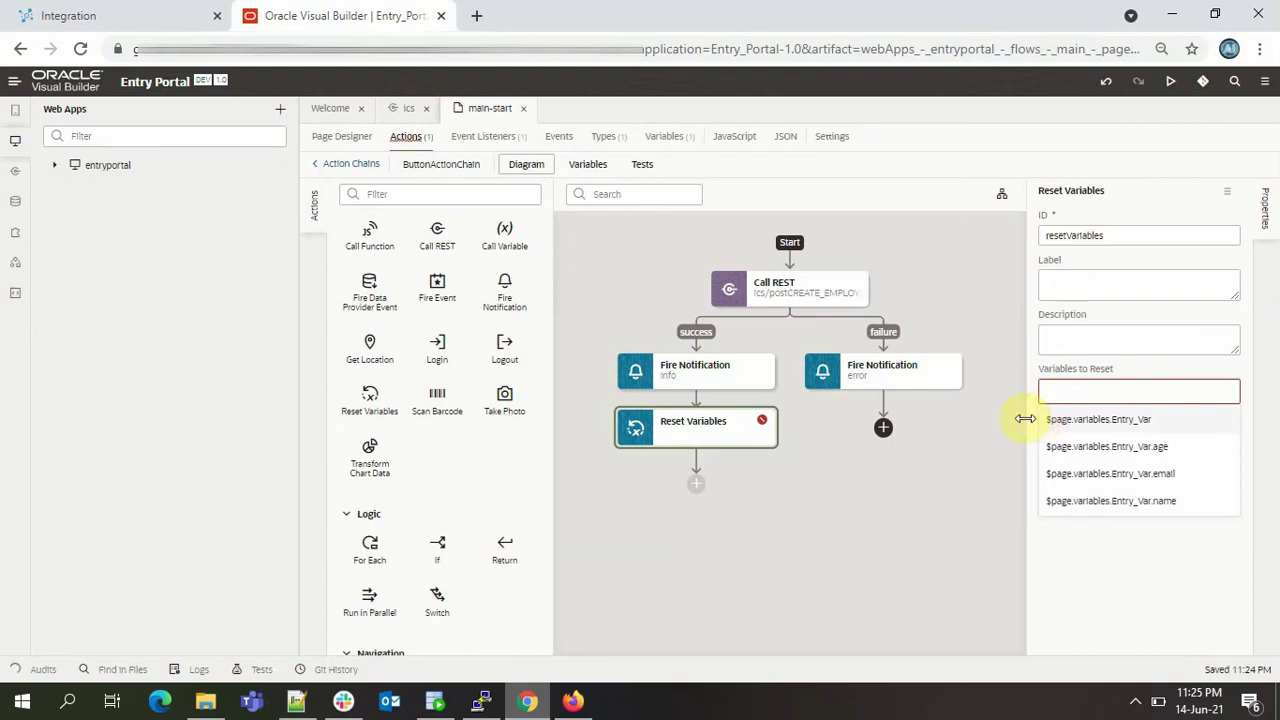
left_click(1110, 447)
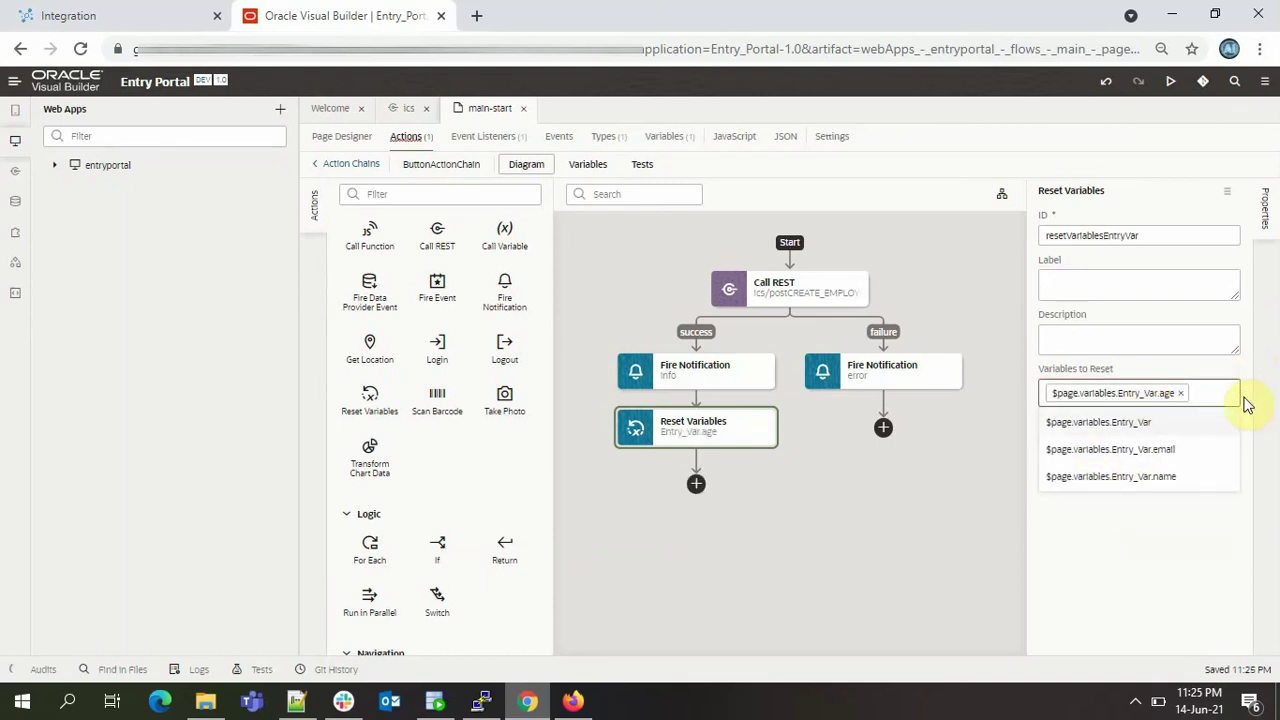
left_click(1143, 452)
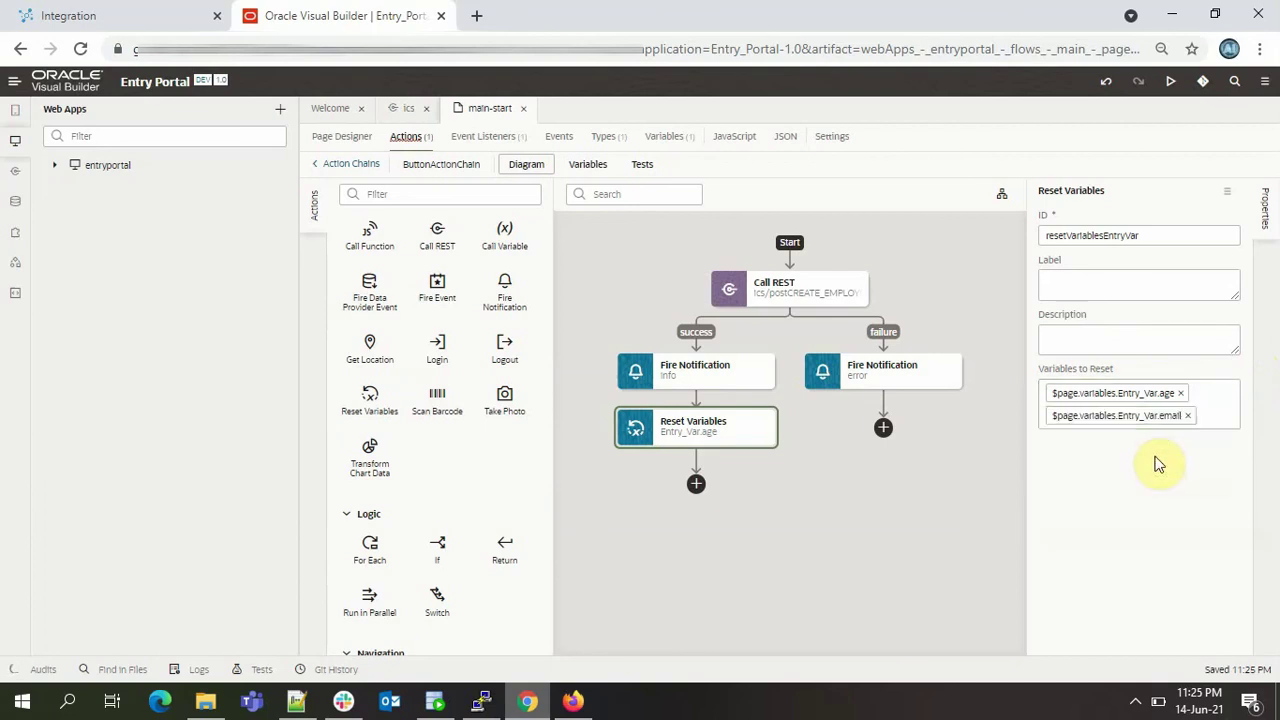
left_click(1221, 414)
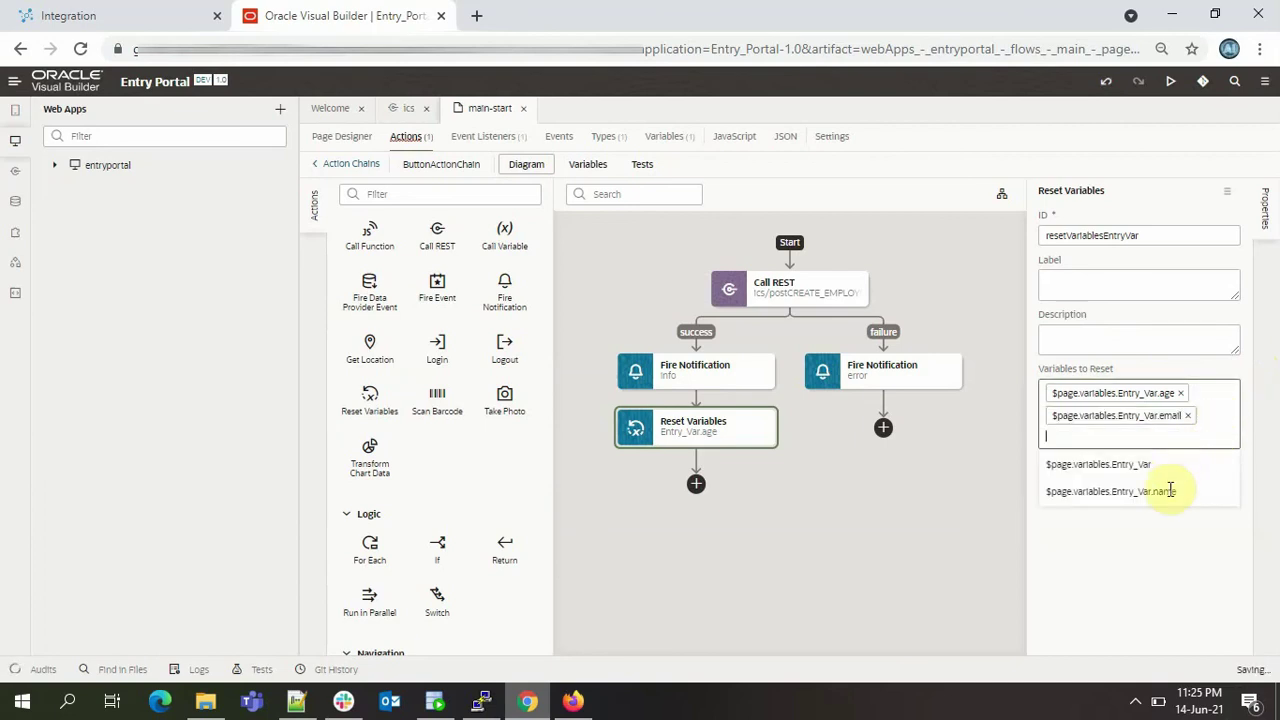
left_click(1129, 502)
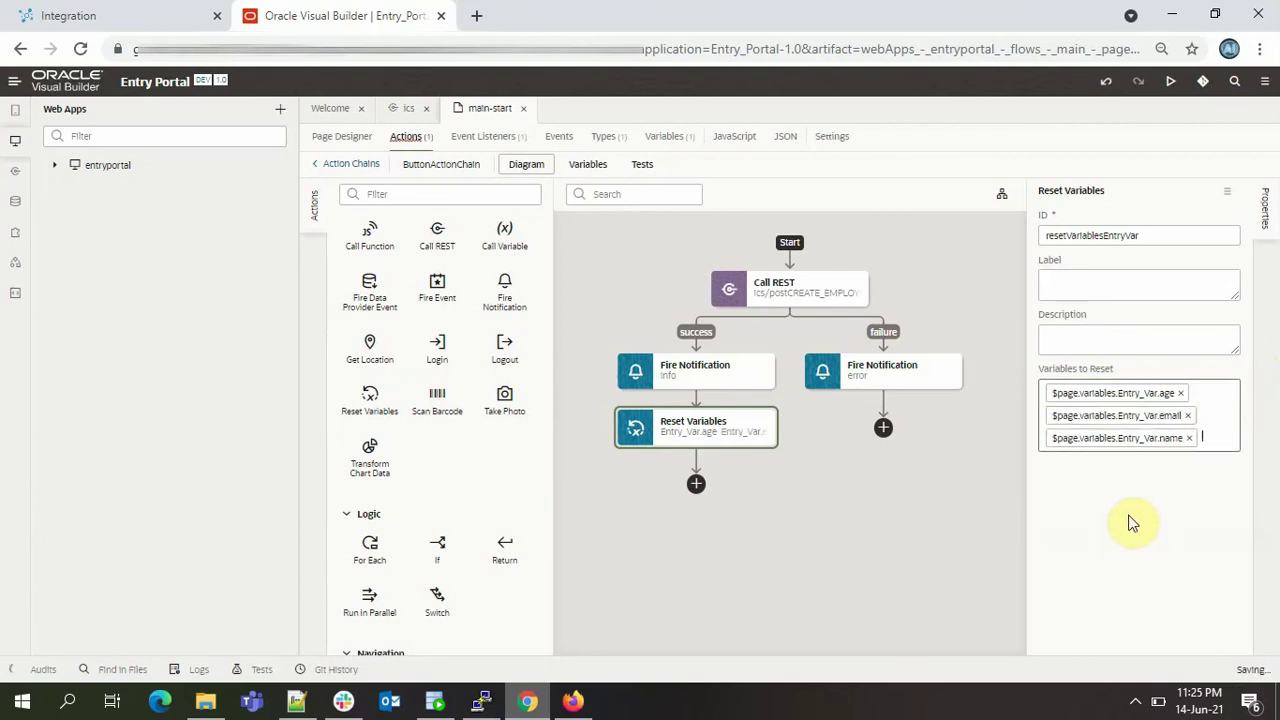
left_click(1170, 84)
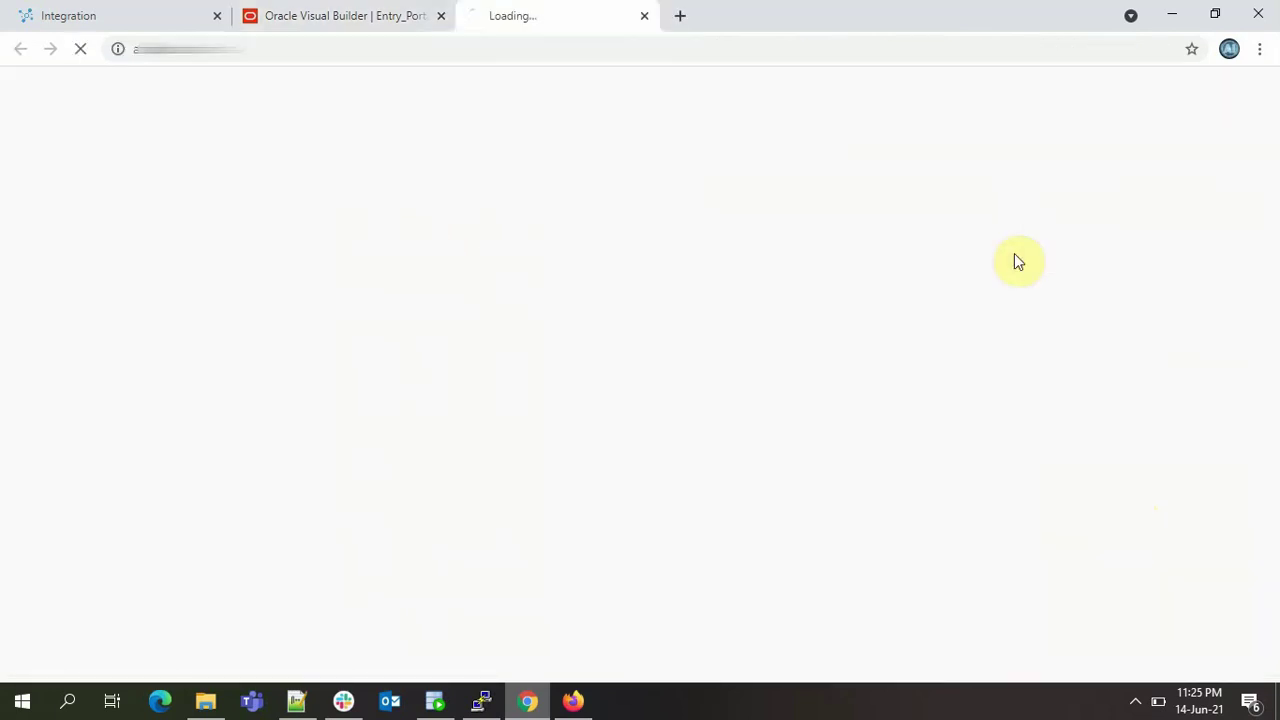
- Submit a first entry with a person's name, e-mail address and age 45
left_click(355, 129)
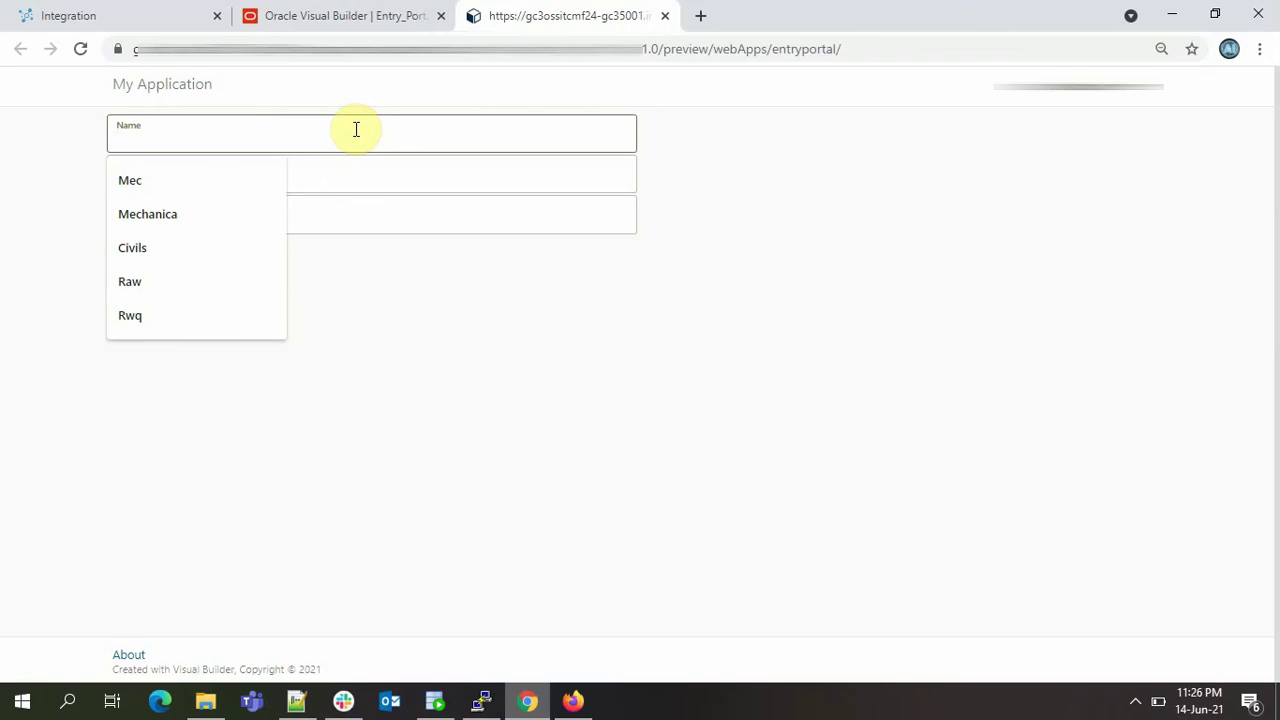
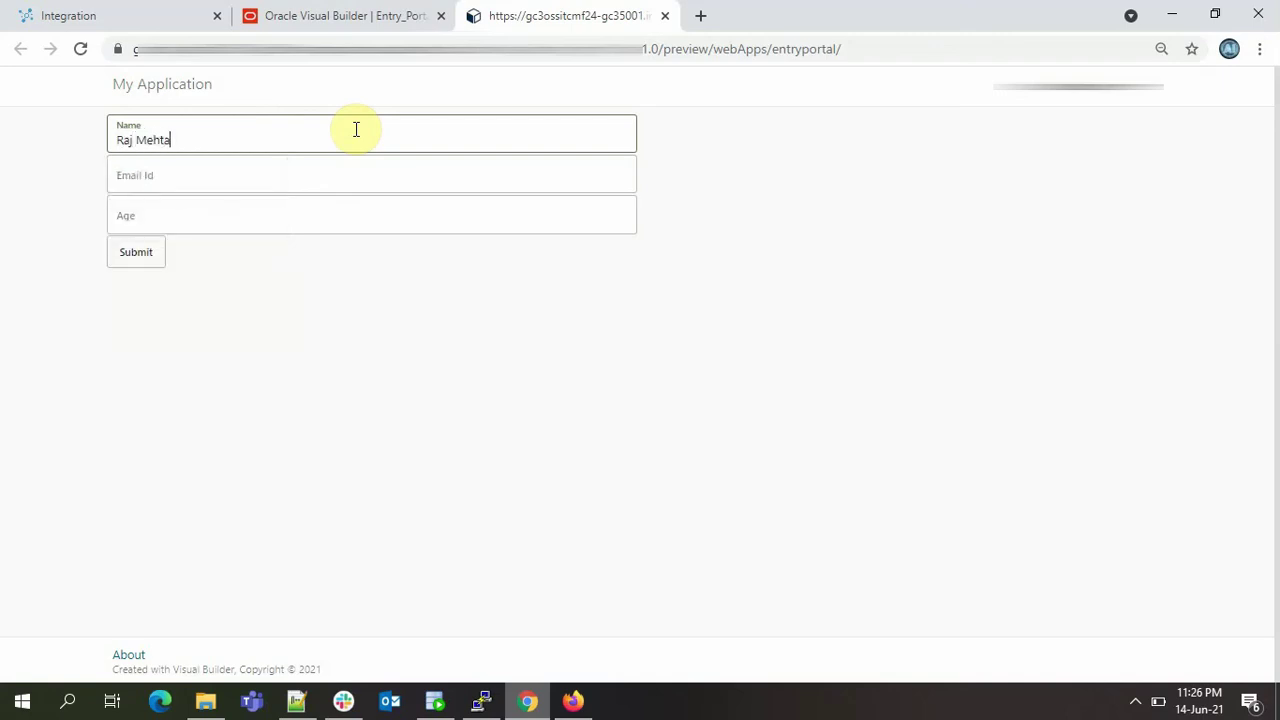
left_click(327, 175)
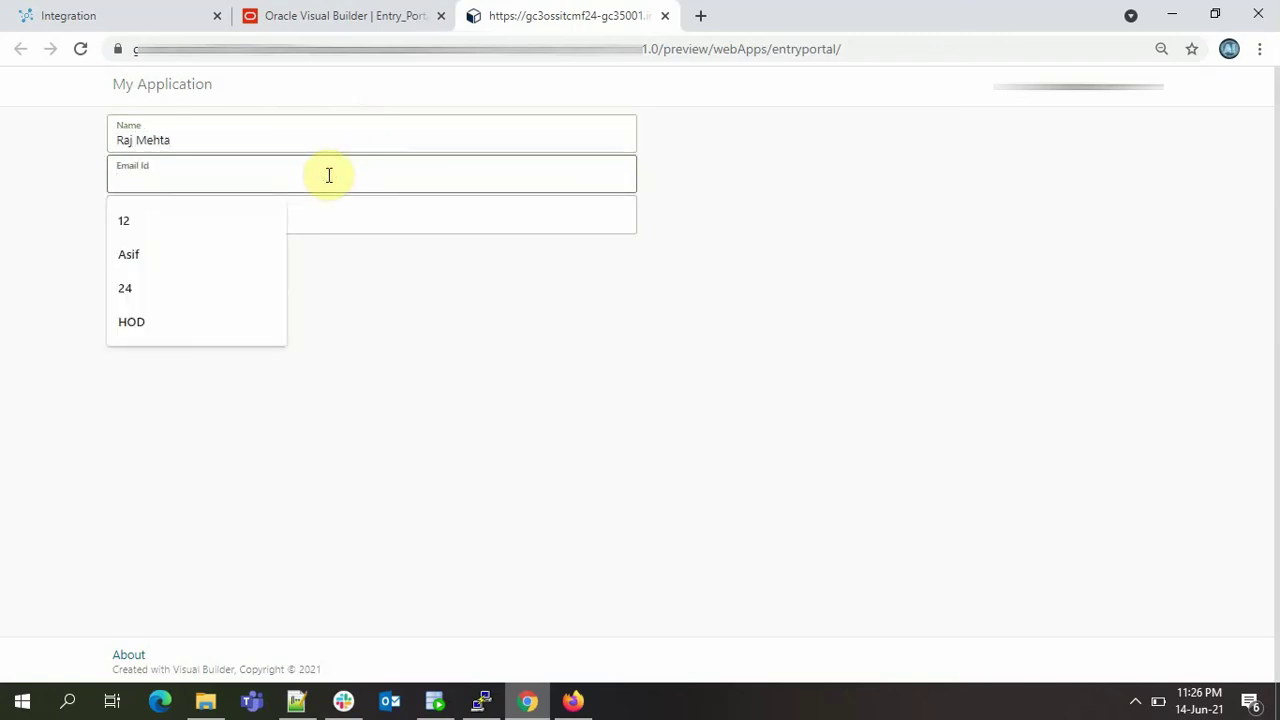
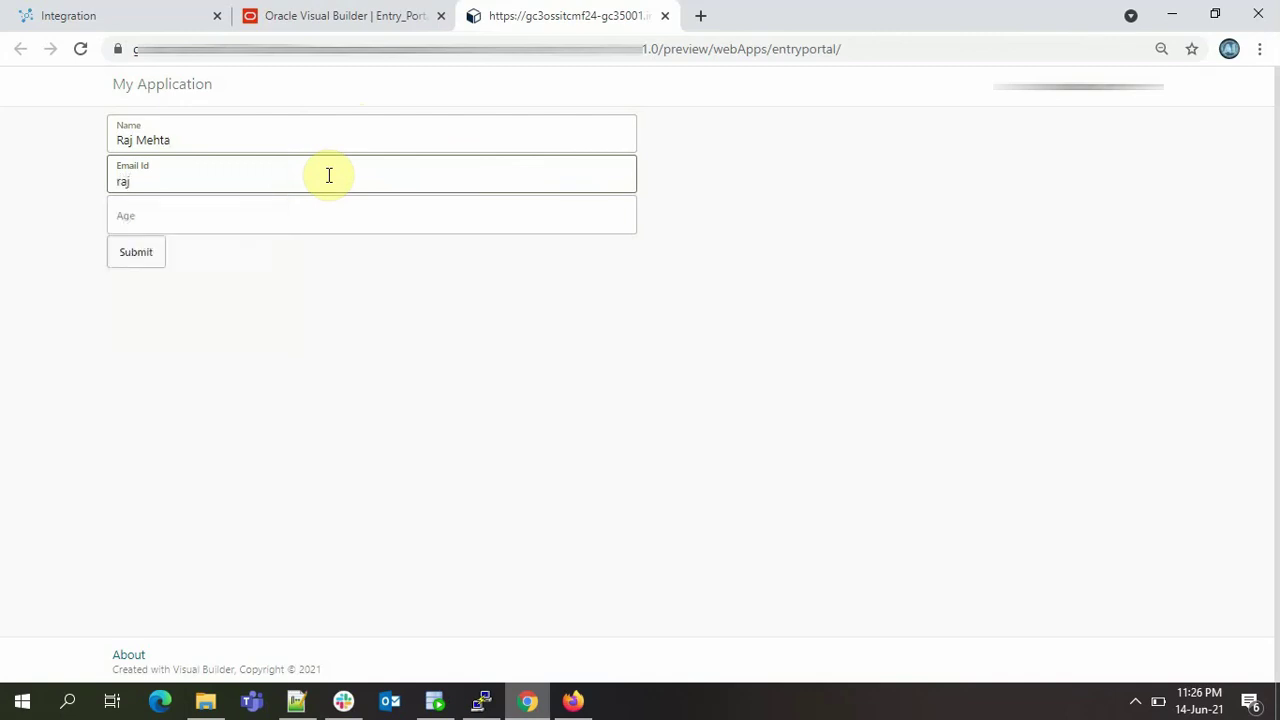
left_click(187, 218)
type("45")
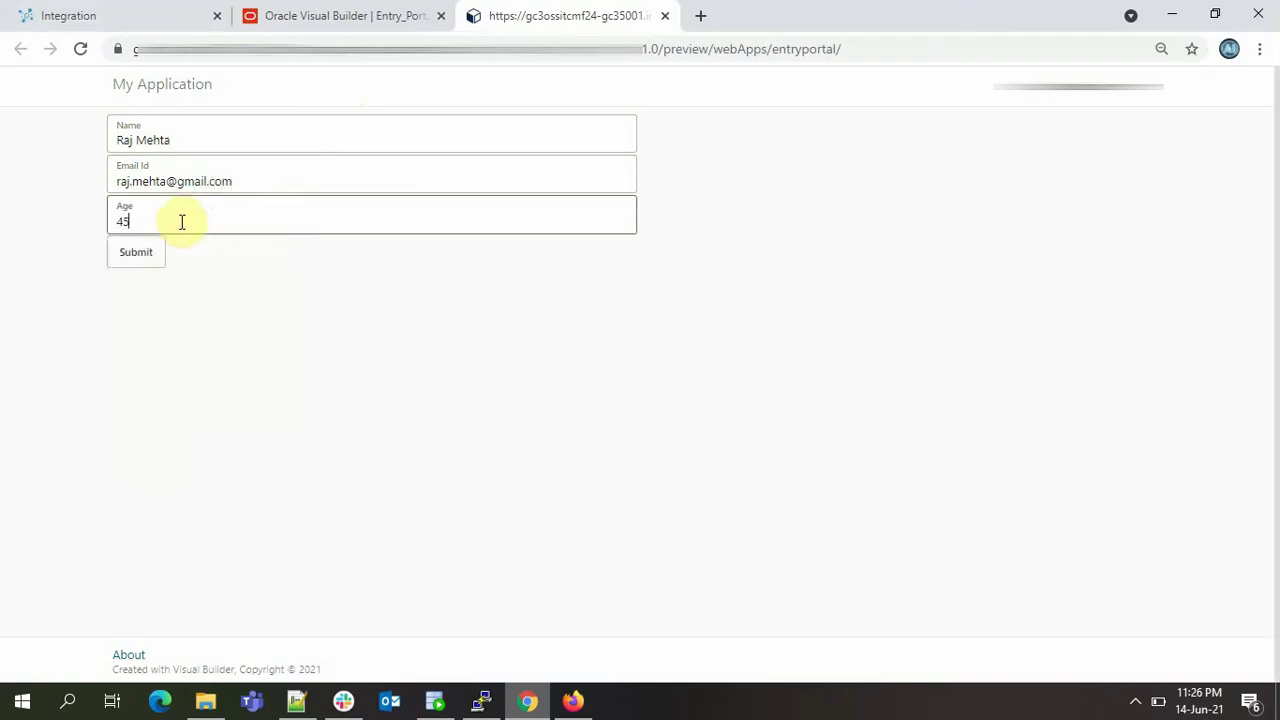
left_click(135, 256)
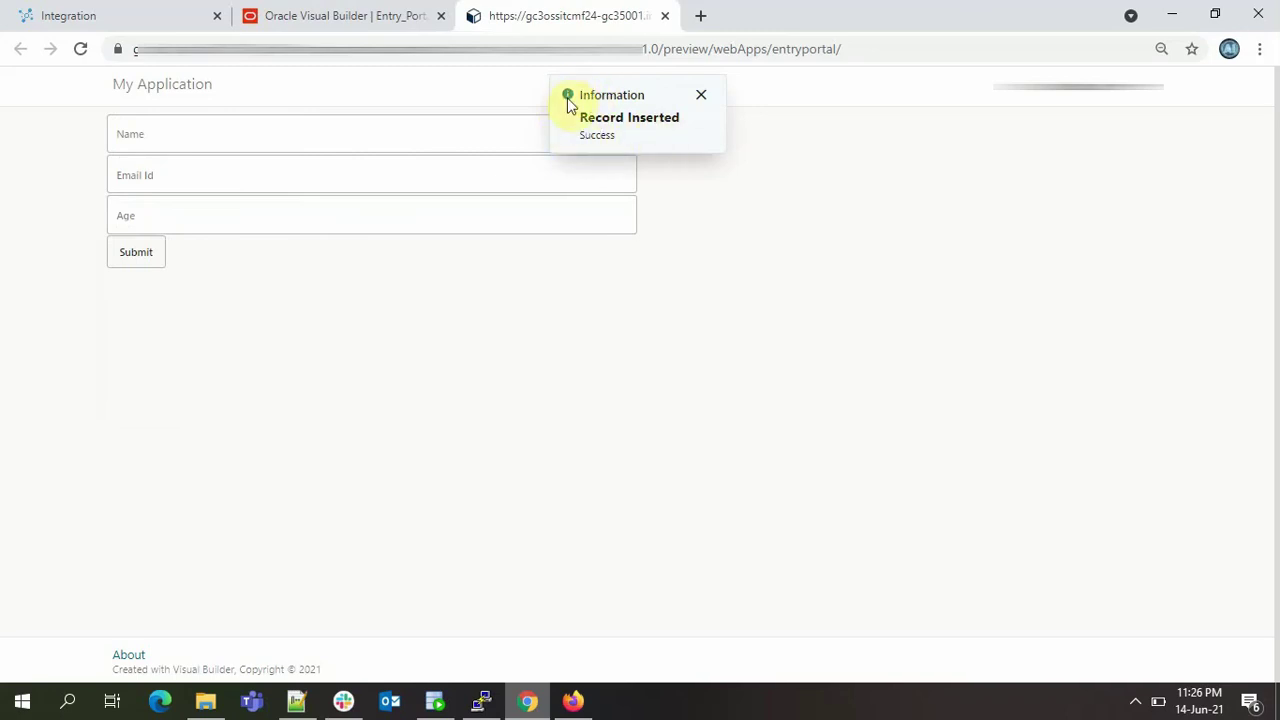
- Submit a second entry with another person's name, e-mail address and age 27
key("Tab")
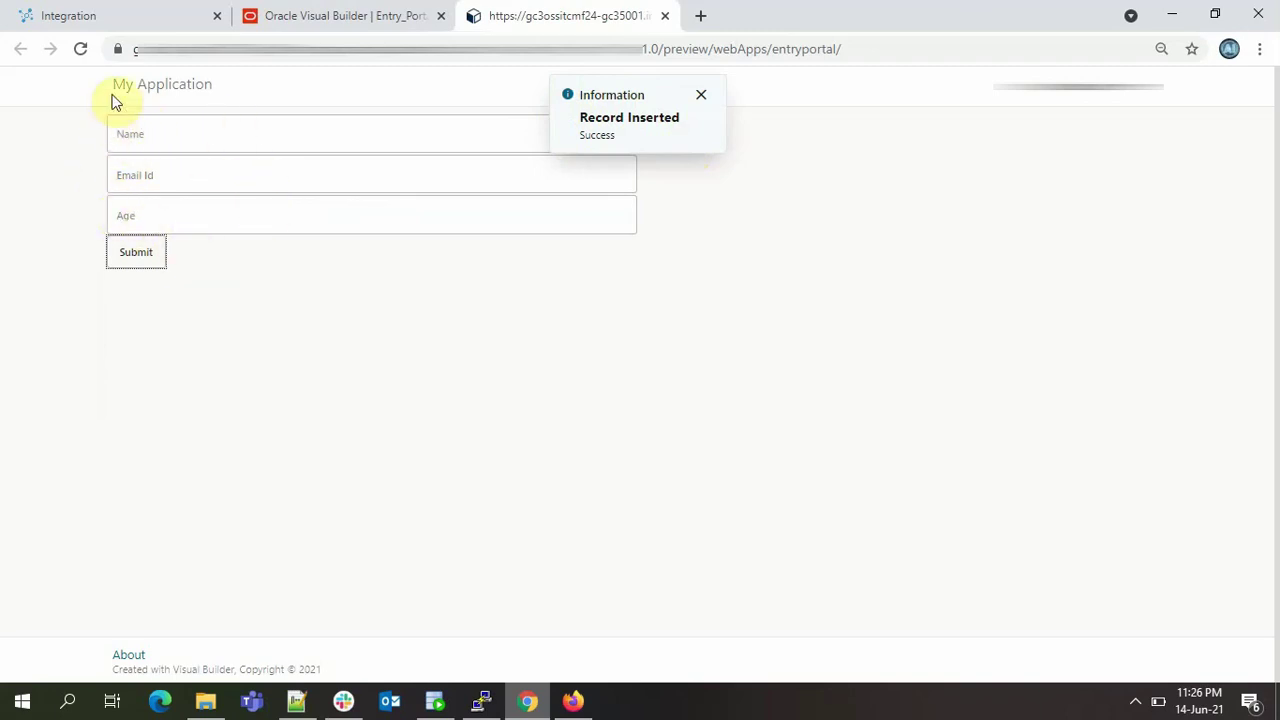
left_click(196, 144)
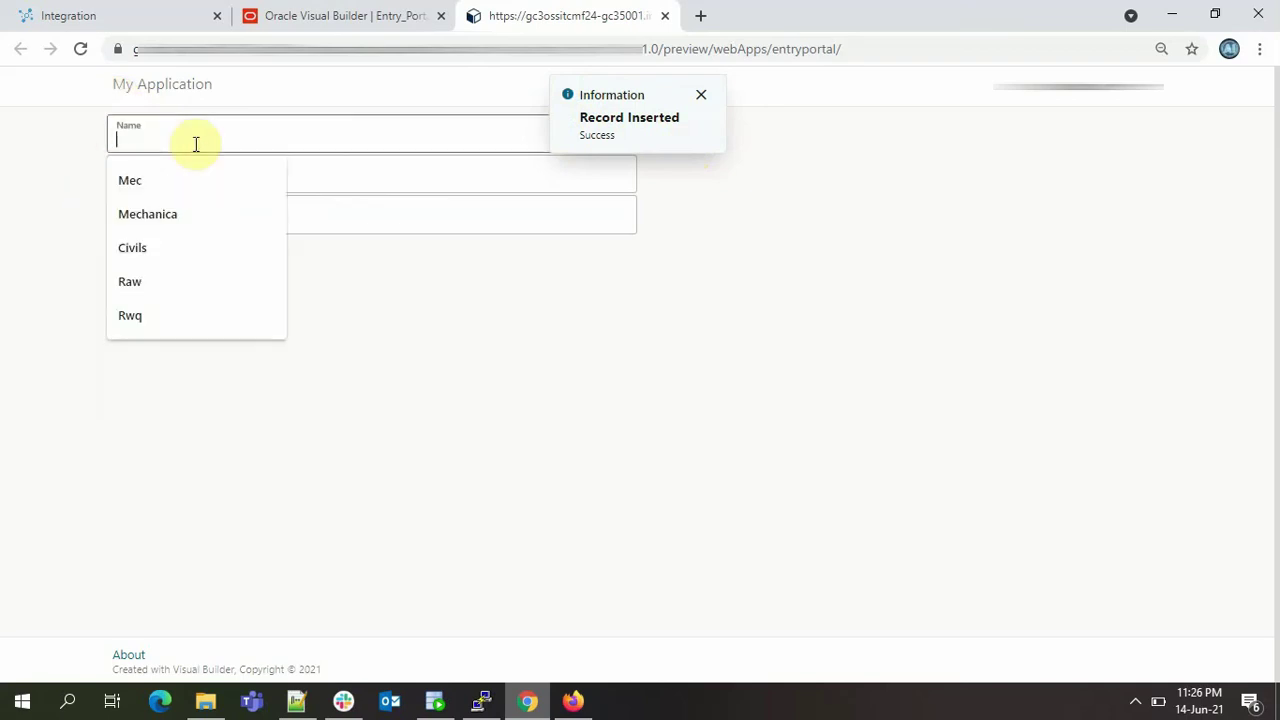
left_click(205, 178)
left_click(165, 225)
type("27")
left_click(137, 256)
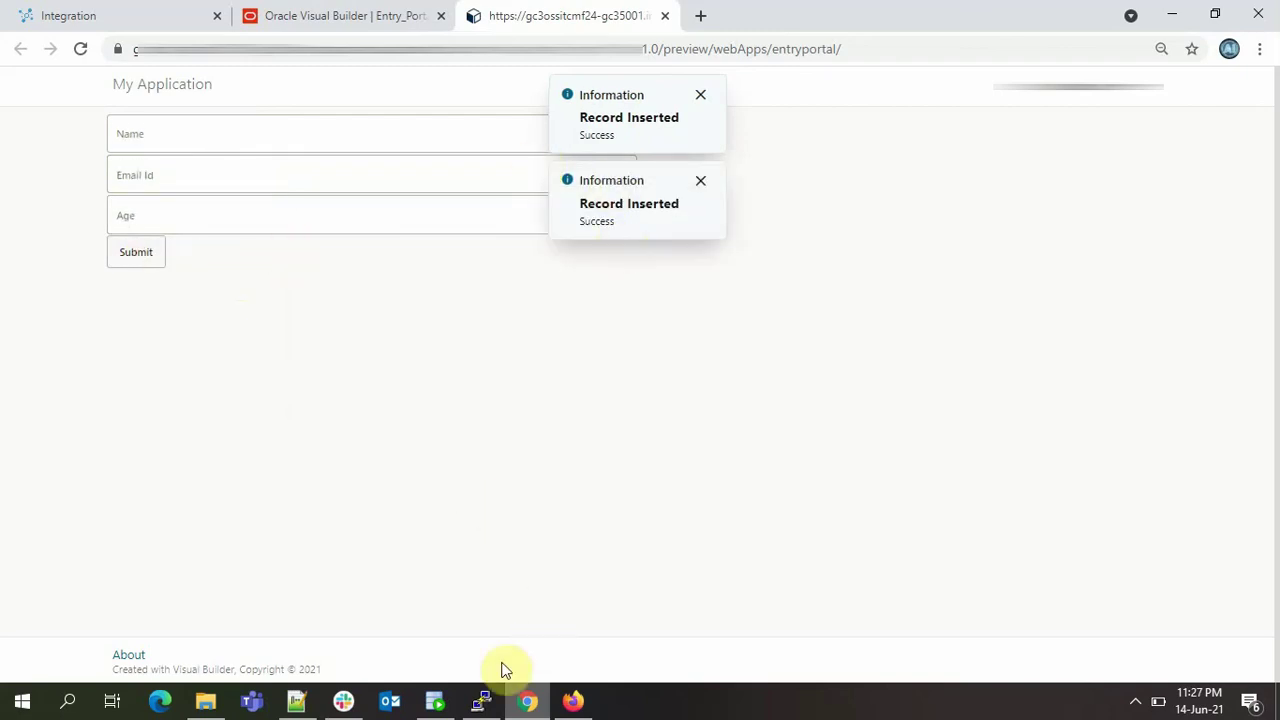
left_click(446, 702)
- Rerun the person info query in the MY DB worksheet, fetching 3 rows, then return to Visual Builder
left_click(320, 117)
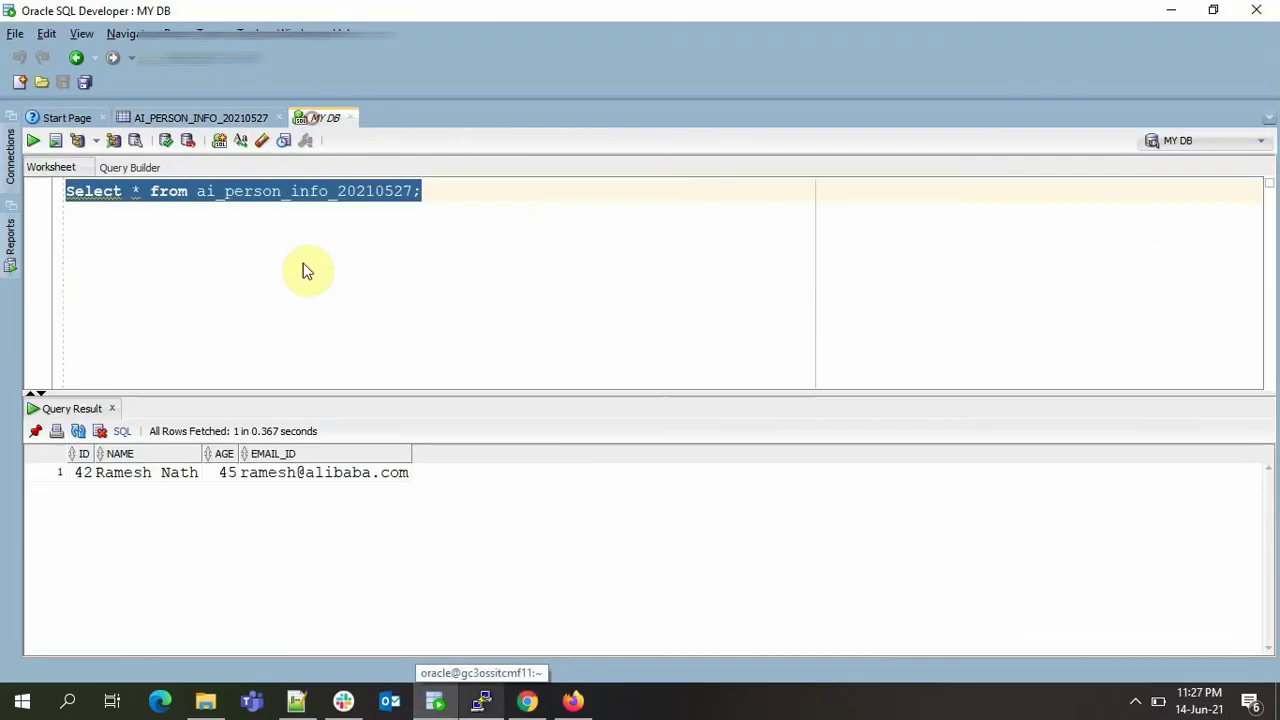
left_click(33, 140)
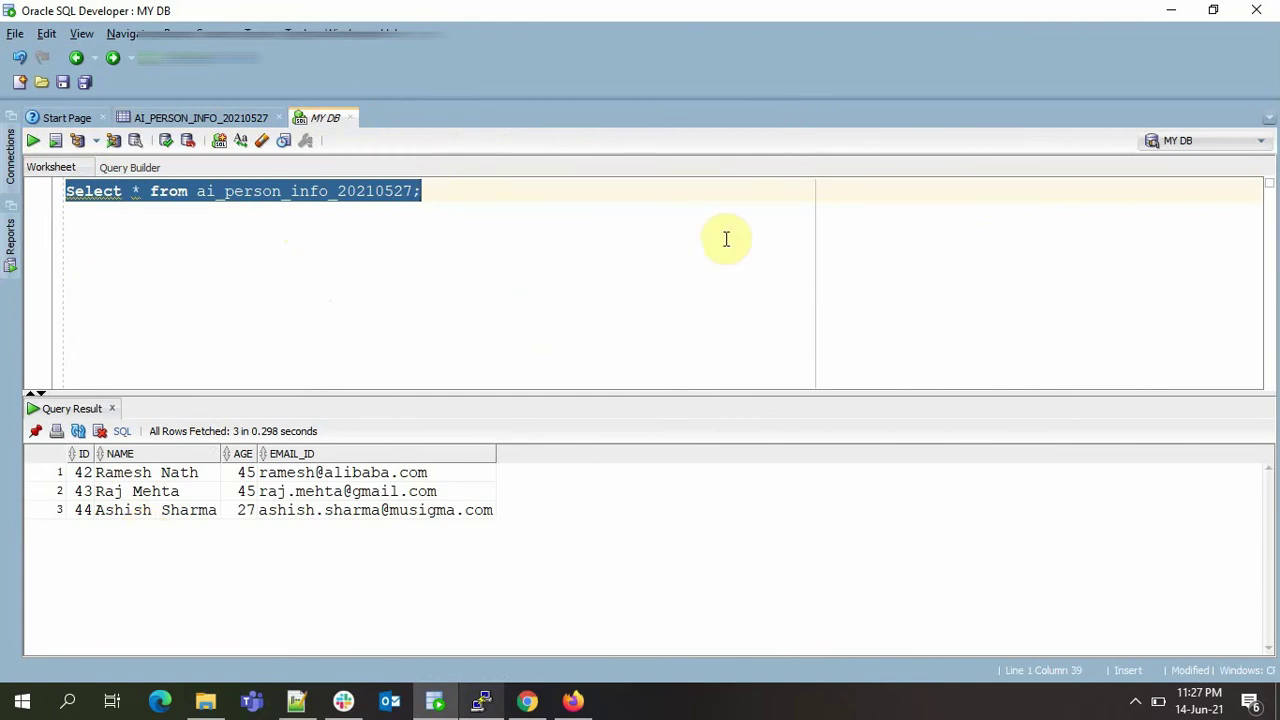
left_click(527, 700)
left_click(300, 15)
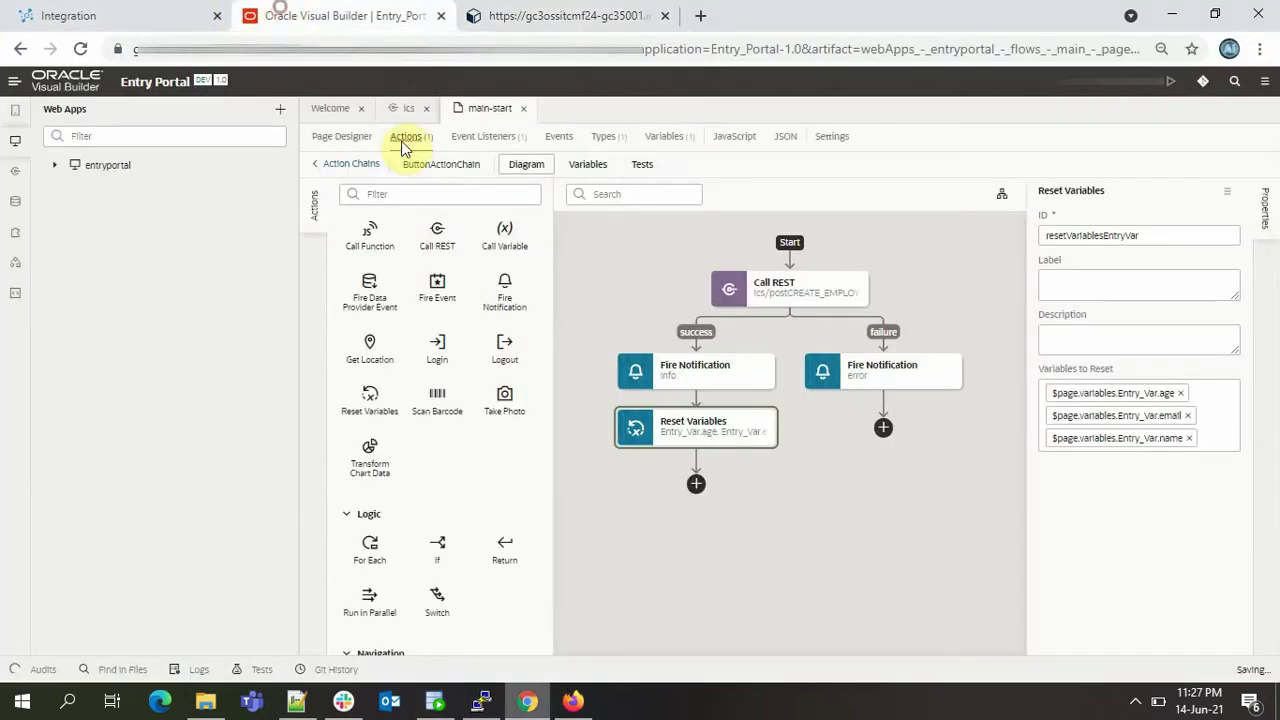